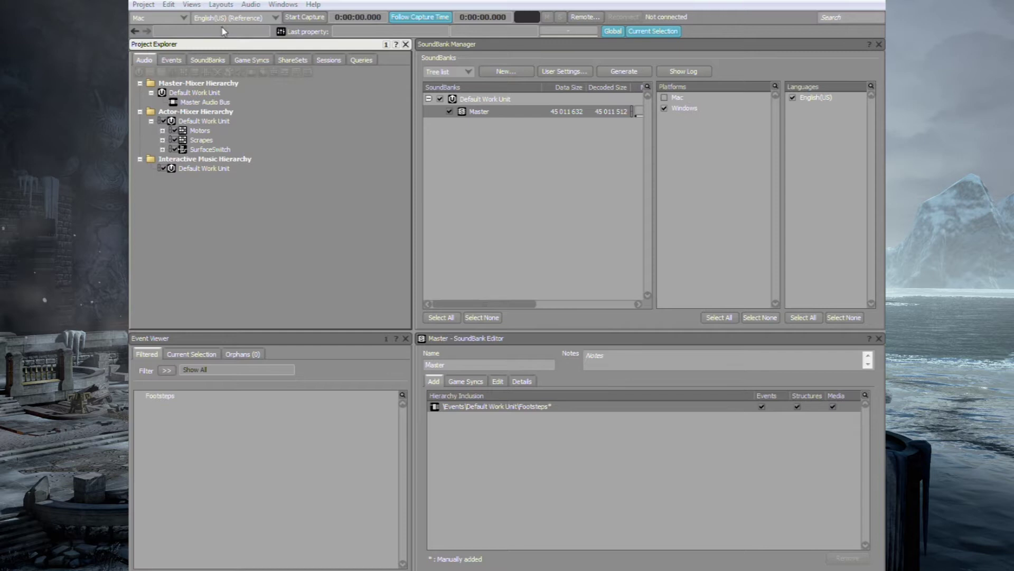
Create a virtual folder named Ambience in the Default Work Unit of the Actor-Mixer Hierarchy.
click(344, 196)
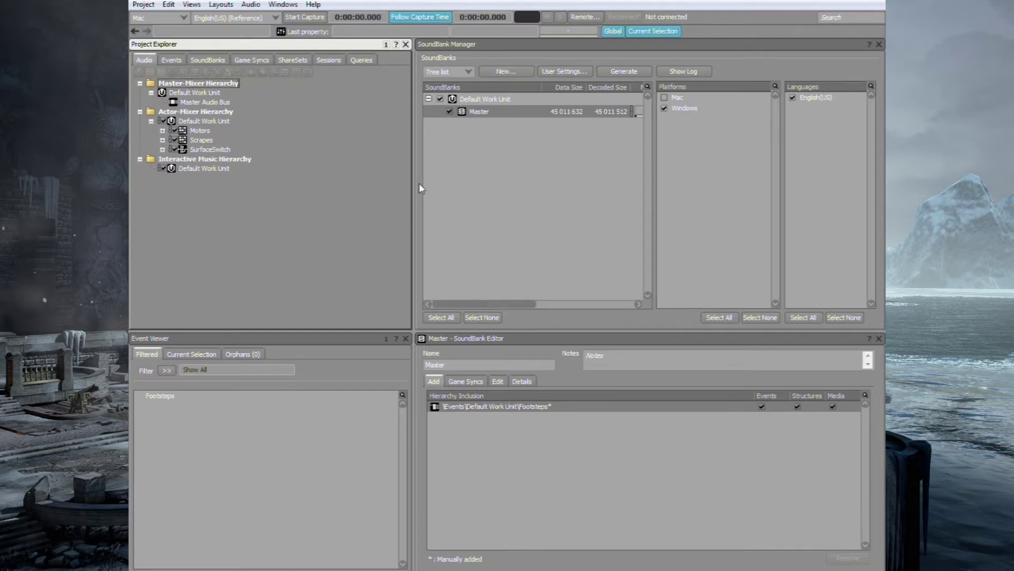
click(219, 121)
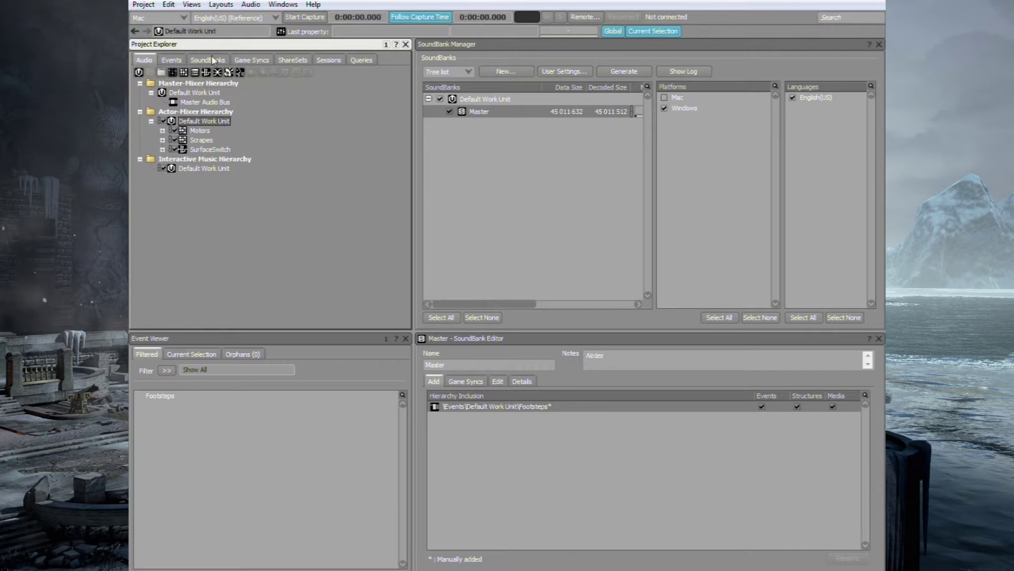
click(162, 72)
text(Ambience)
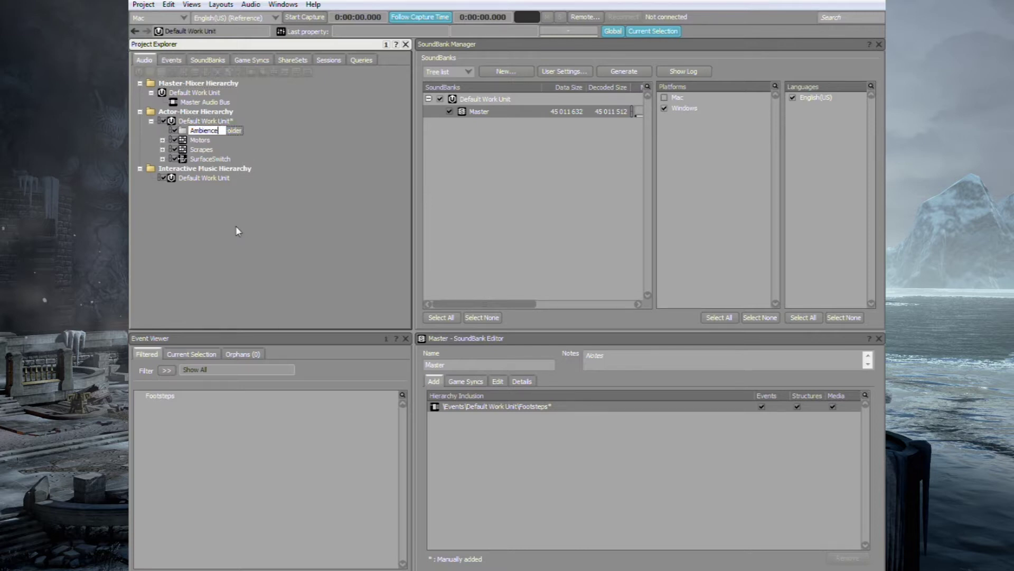
key(Return)
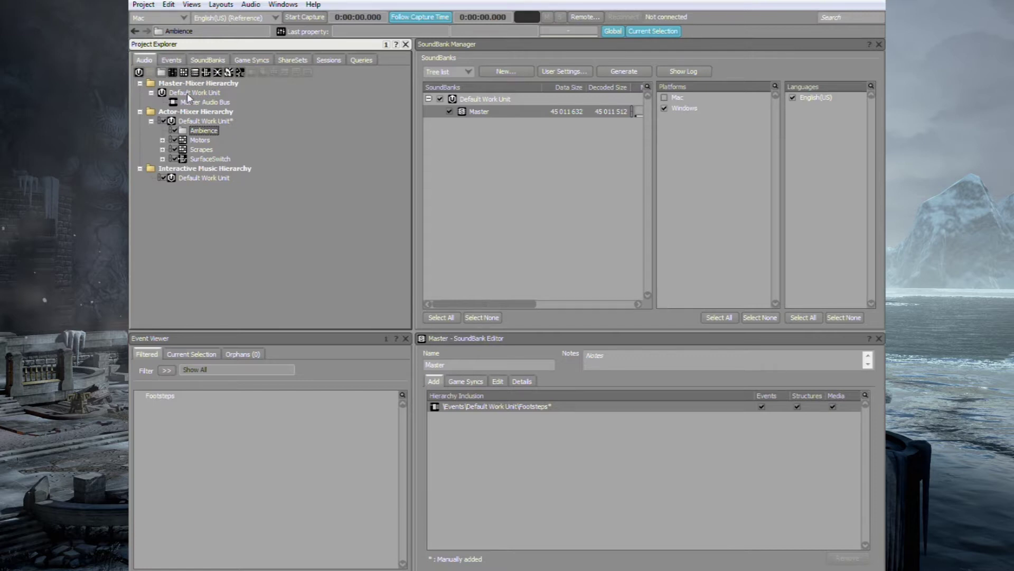
Add two virtual folders named Beds and Emitters inside the Ambience folder.
click(161, 72)
text(Beds)
key(Return)
click(203, 131)
click(161, 72)
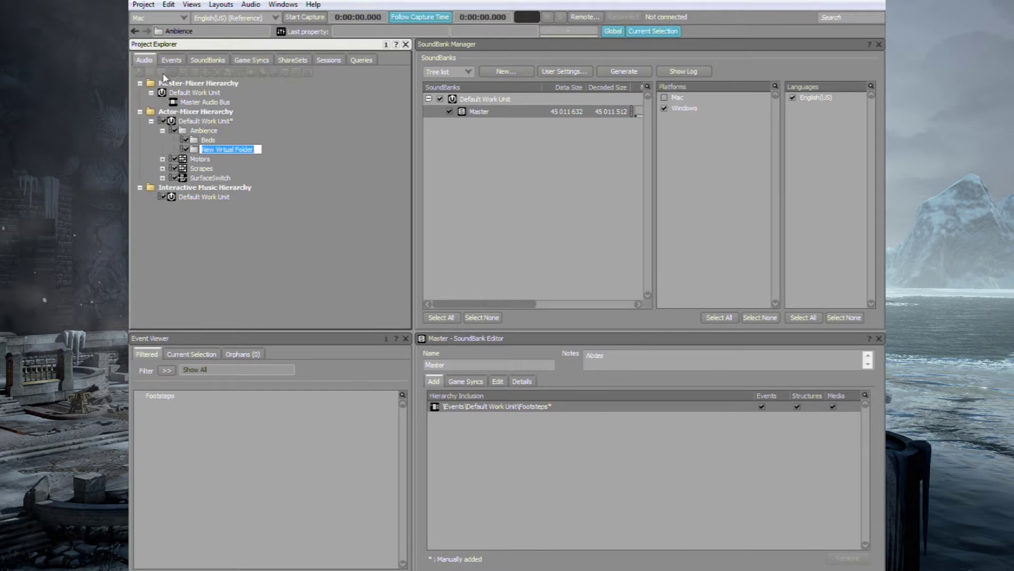
text(Emitters)
click(226, 278)
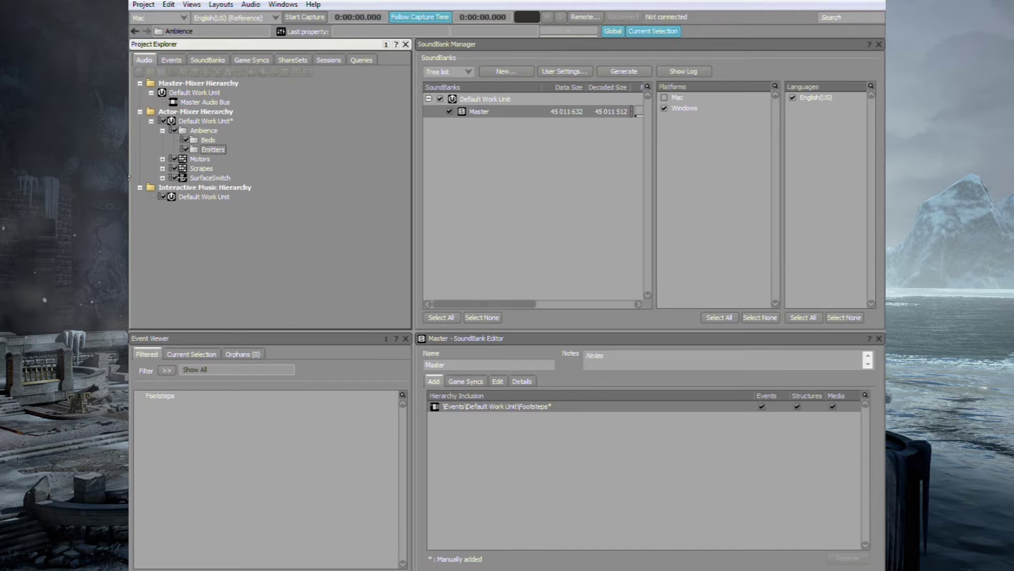
Import Wind Base (Loop).wav and Wind Howling (Loop).wav into the Beds folder as Sound SFX objects.
click(208, 140)
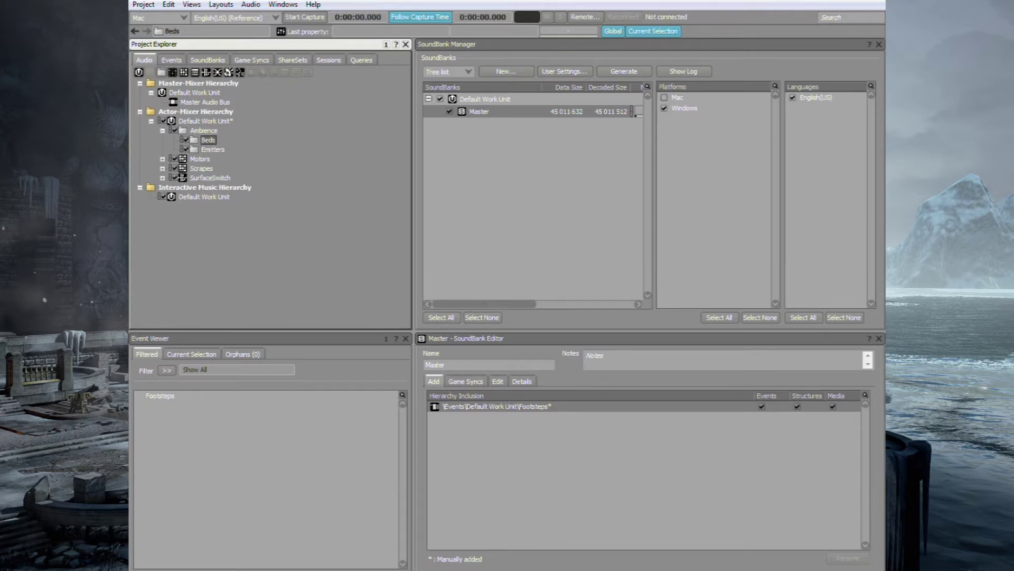
drag(3, 159, 211, 141)
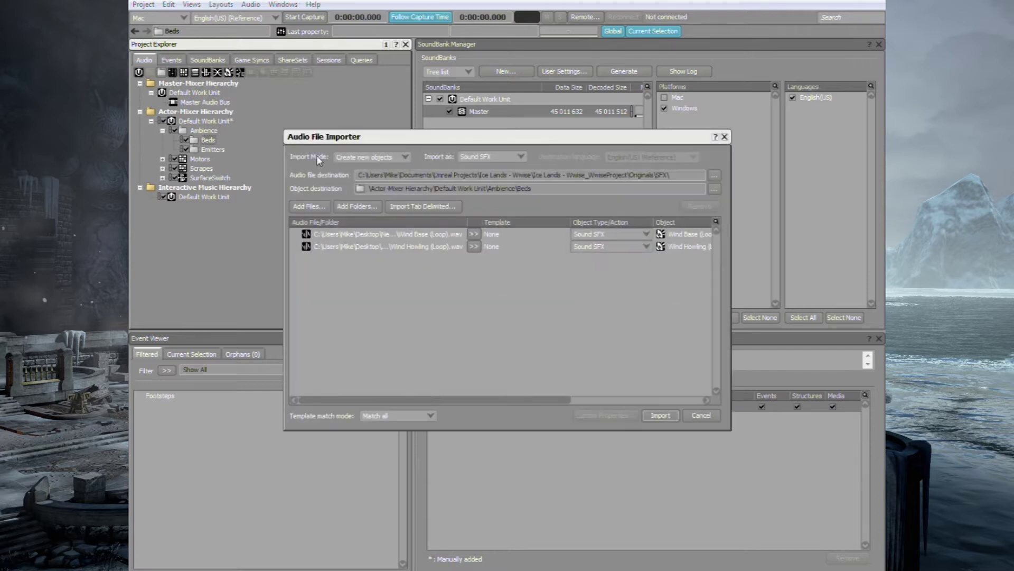
click(661, 415)
click(670, 458)
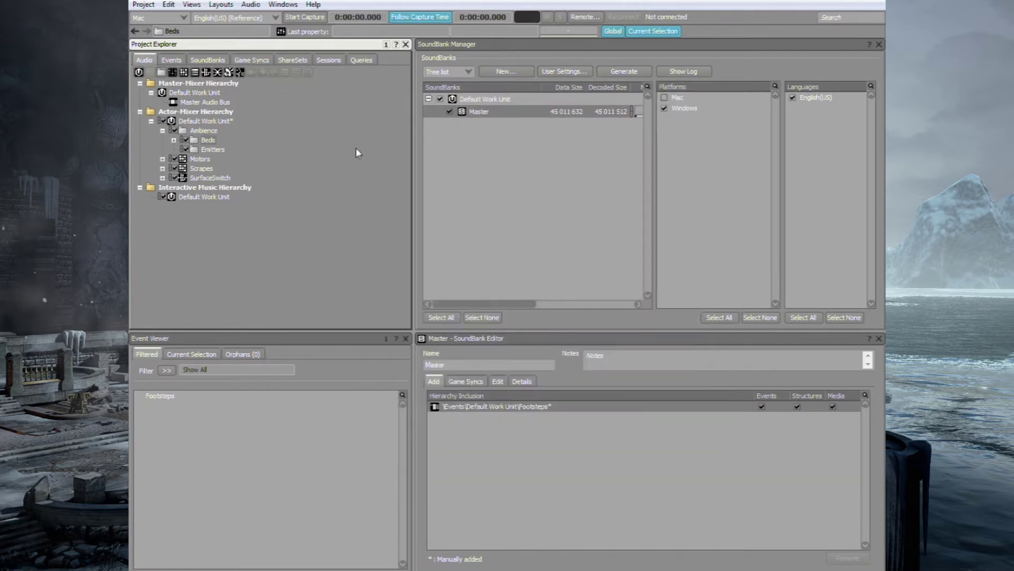
click(173, 139)
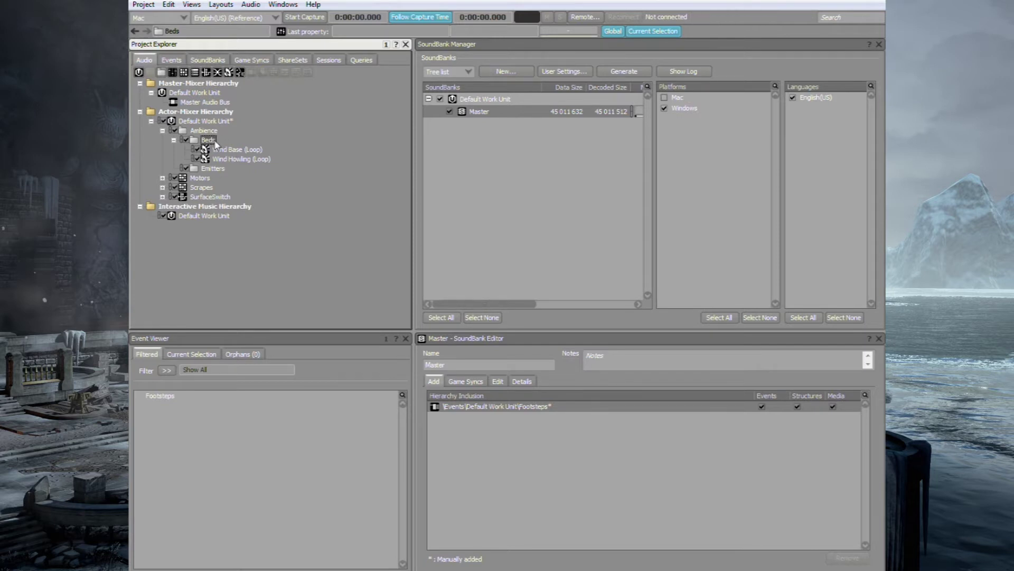
Create a random container named Birds inside the Beds folder.
click(184, 72)
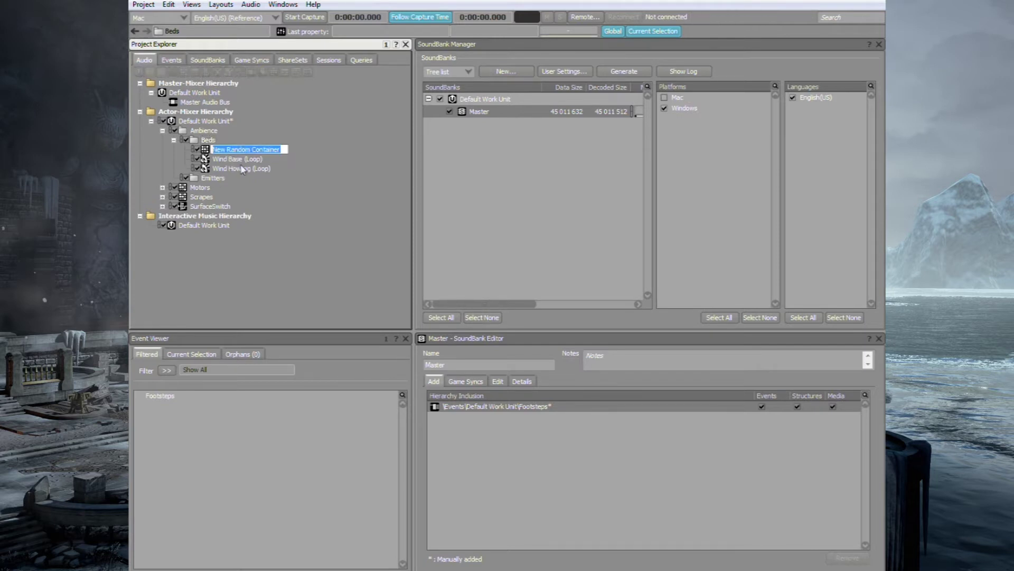
text(Birds)
key(Return)
Import the seven Sea Gull audio files into the Birds container and expand it.
key(alt)
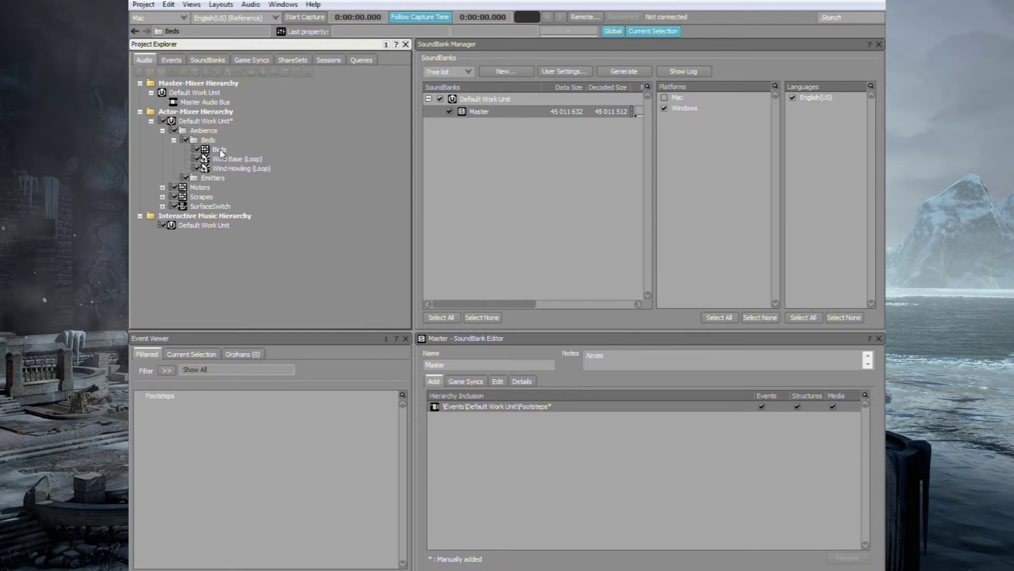
drag(129, 154, 223, 154)
click(665, 416)
click(679, 458)
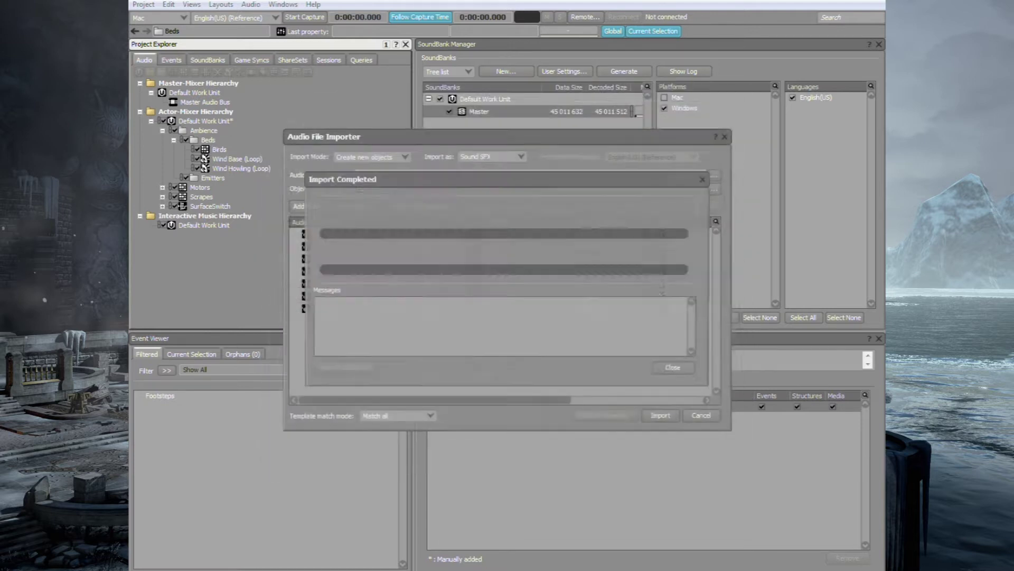
click(185, 149)
Audition the Wind Base (Loop) and Wind Howling (Loop) sounds.
click(246, 227)
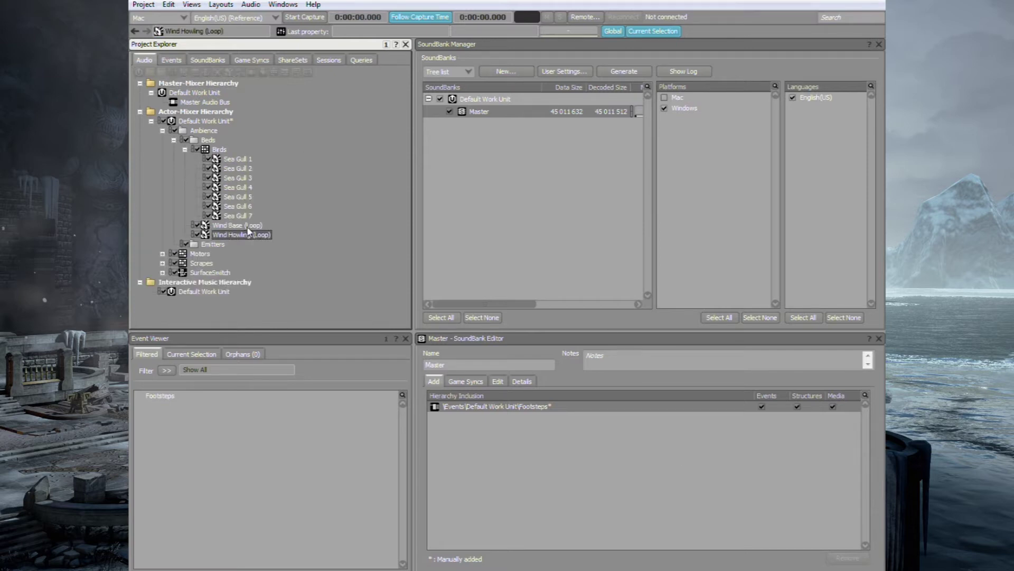
key(space)
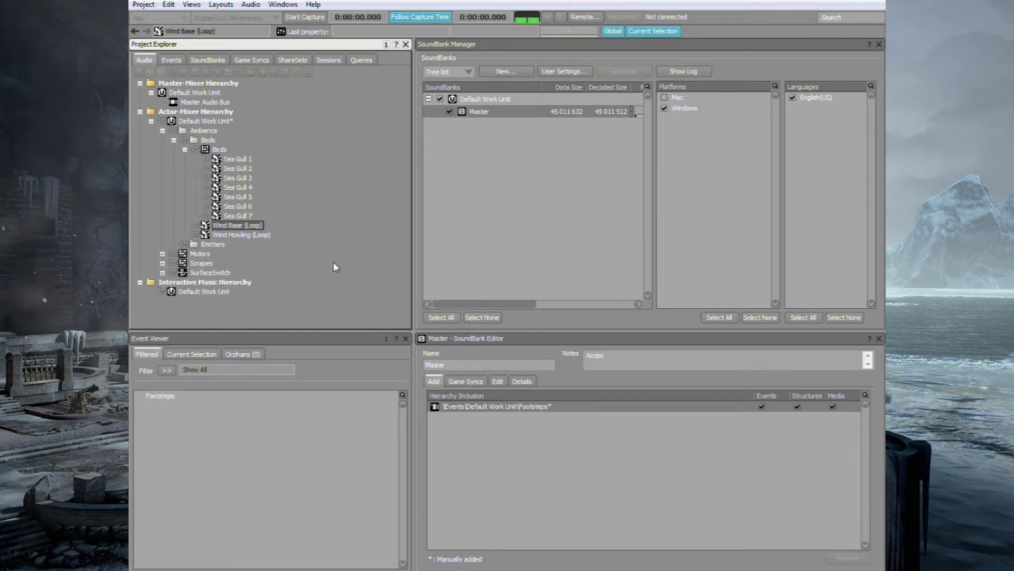
click(246, 235)
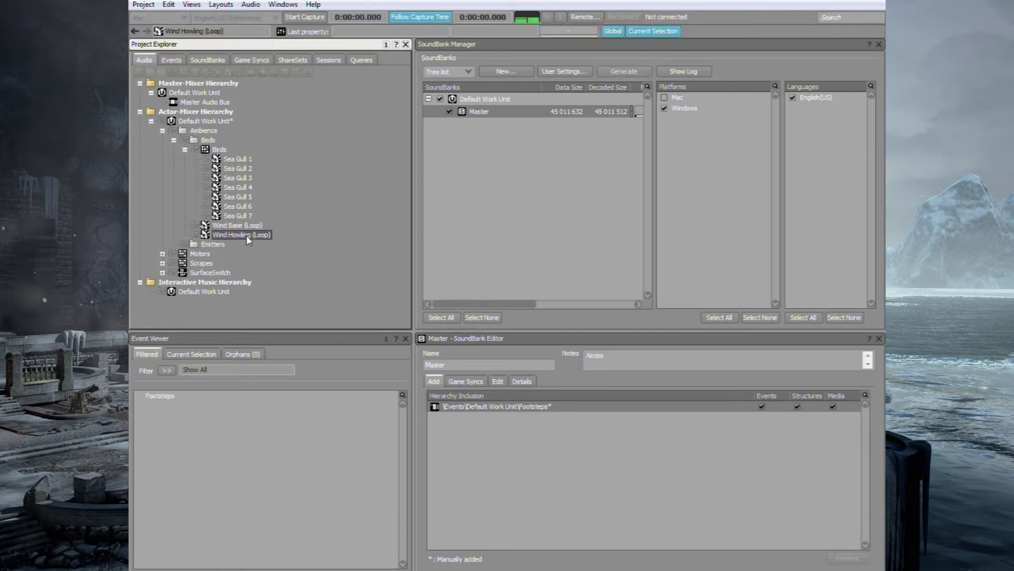
key(space)
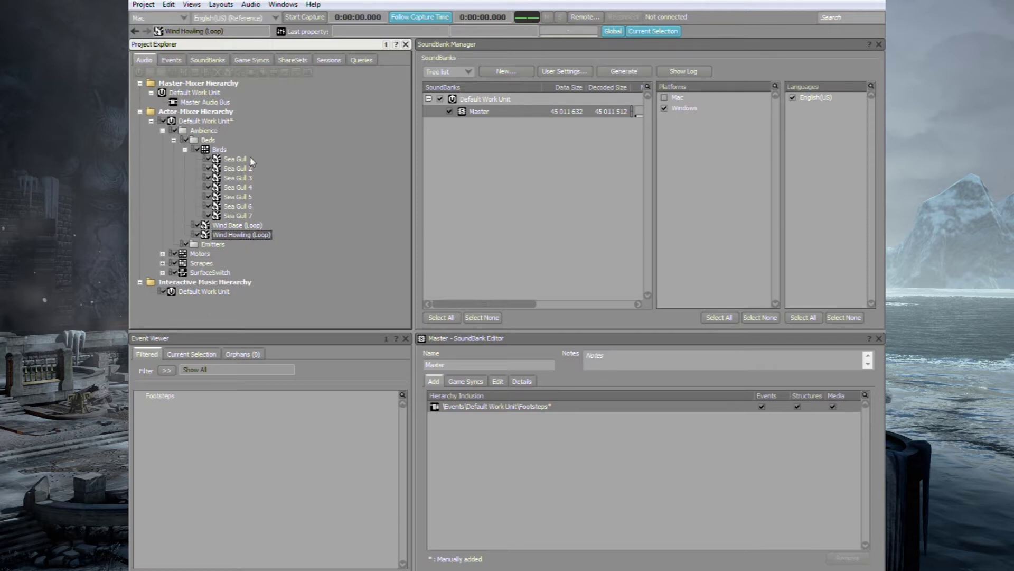
Switch to the Designer layout and enable infinite looping on Wind Base (Loop) and Wind Howling (Loop).
click(255, 226)
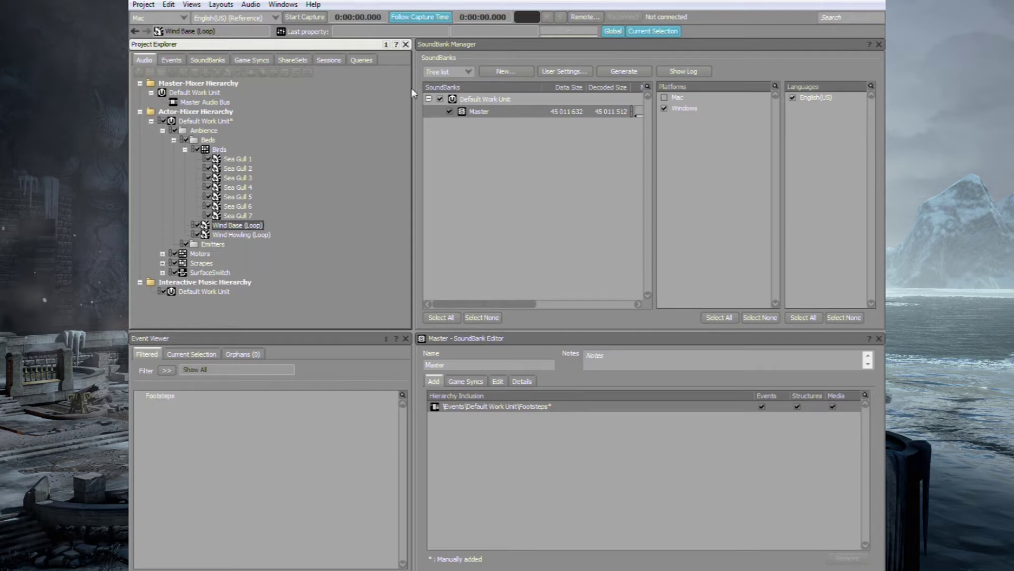
key(F5)
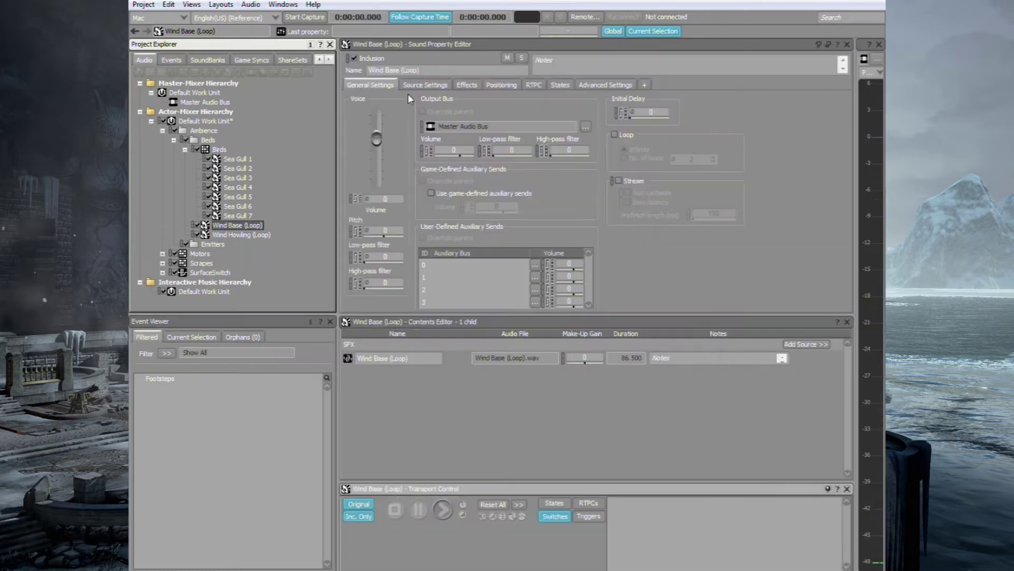
click(615, 135)
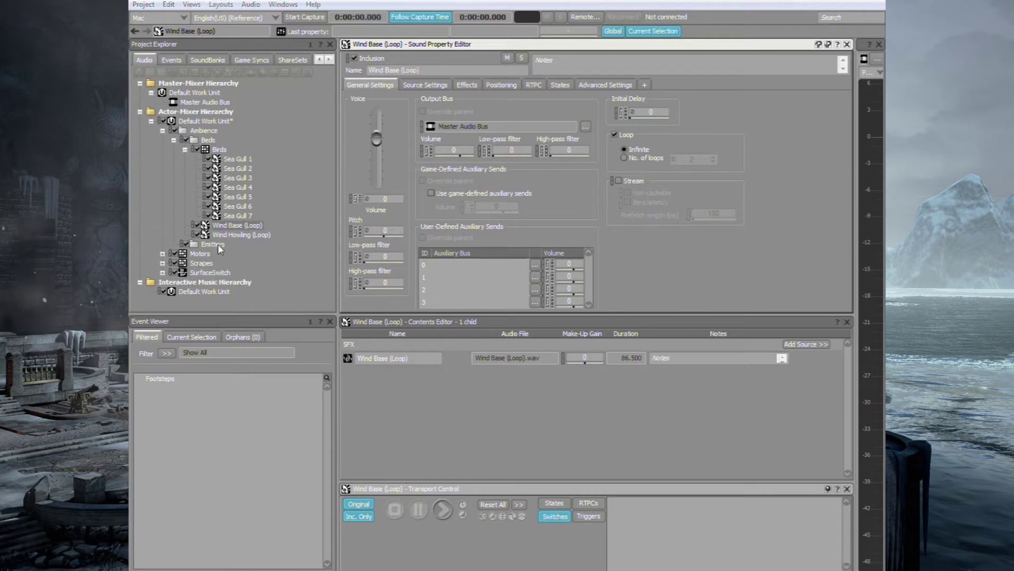
click(236, 235)
click(619, 135)
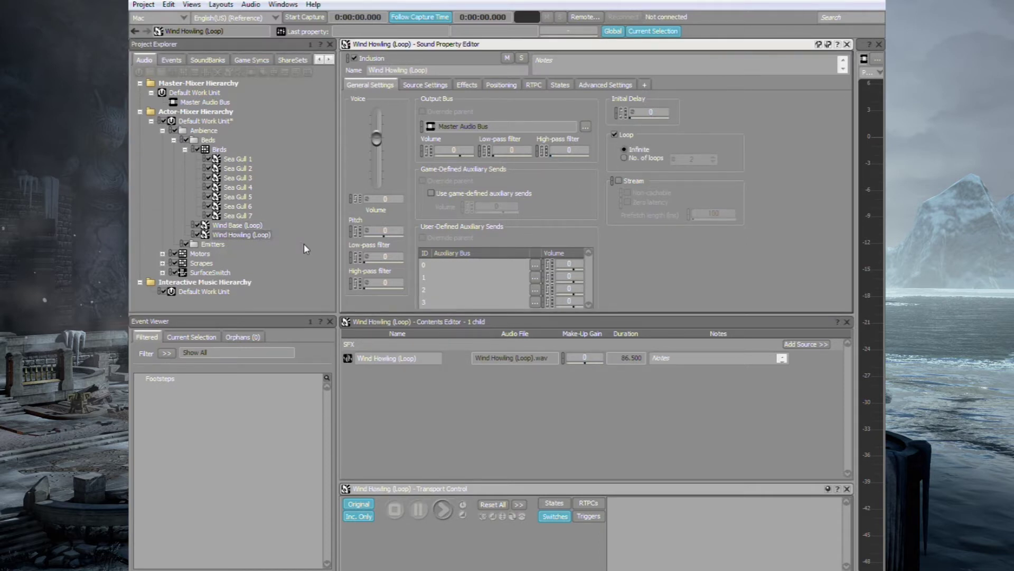
Enable pitch randomization on the Birds container, setting the minimum offset to -100 and entering a positive maximum offset.
click(221, 150)
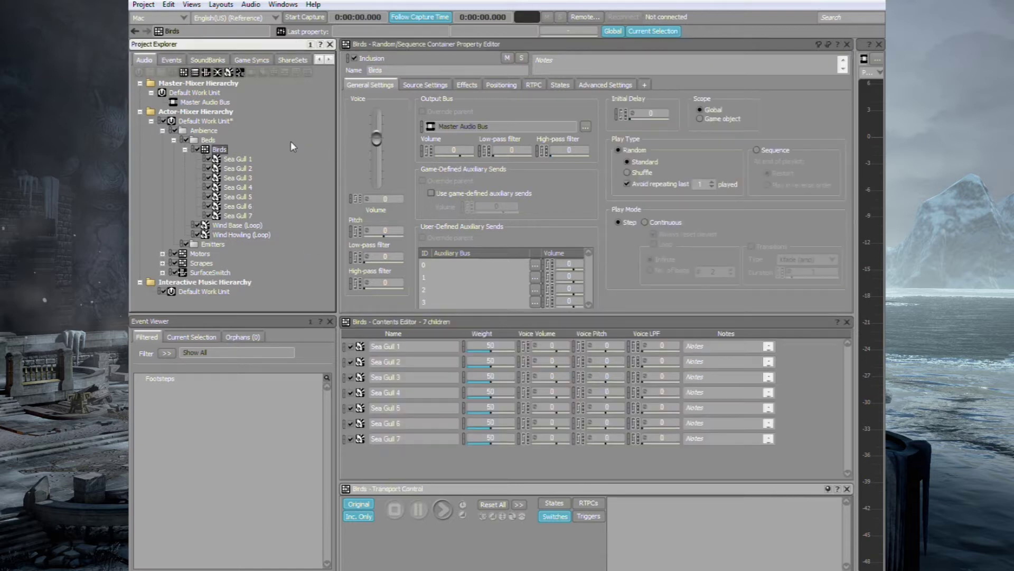
click(367, 231)
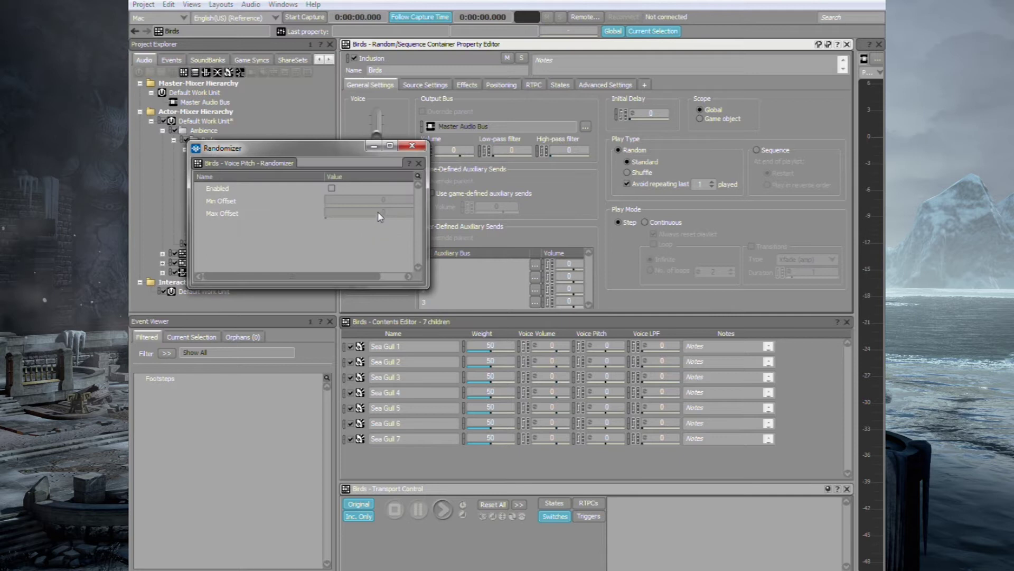
click(331, 188)
click(351, 199)
text(-10)
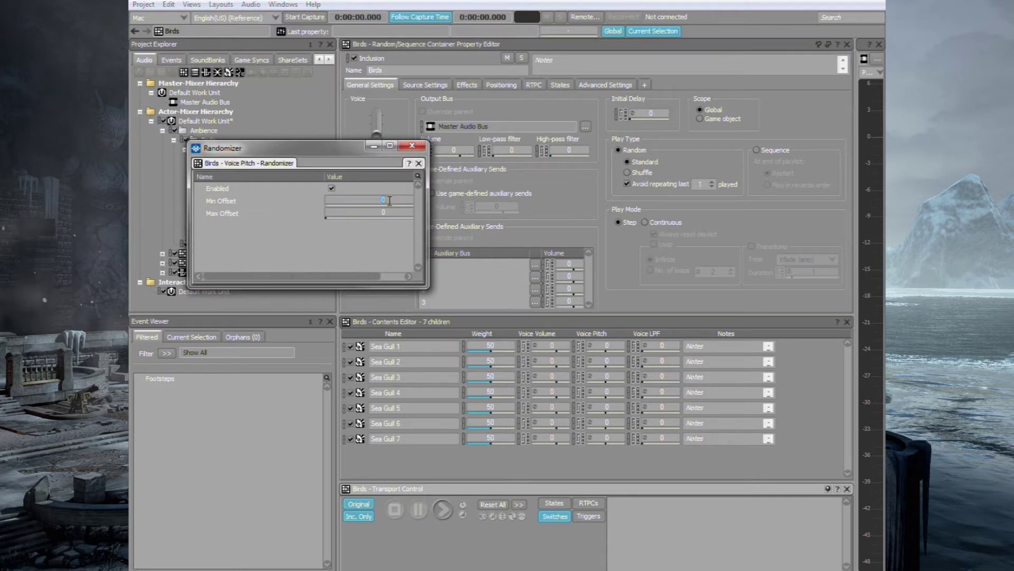
text(0)
key(Tab)
text(1)
click(414, 145)
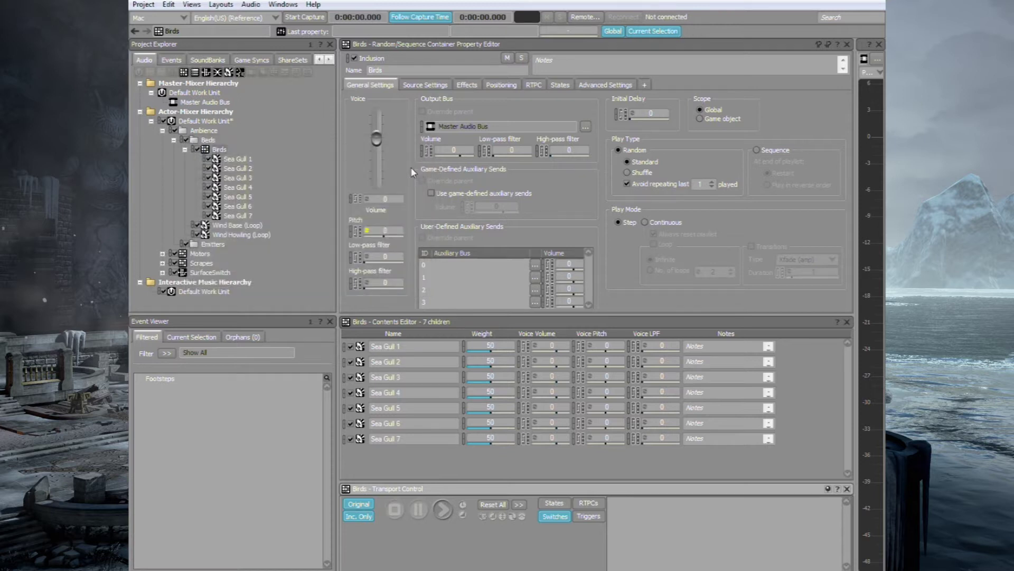
Enable low-pass filter randomization on the Birds container with a maximum offset of 100.
click(368, 257)
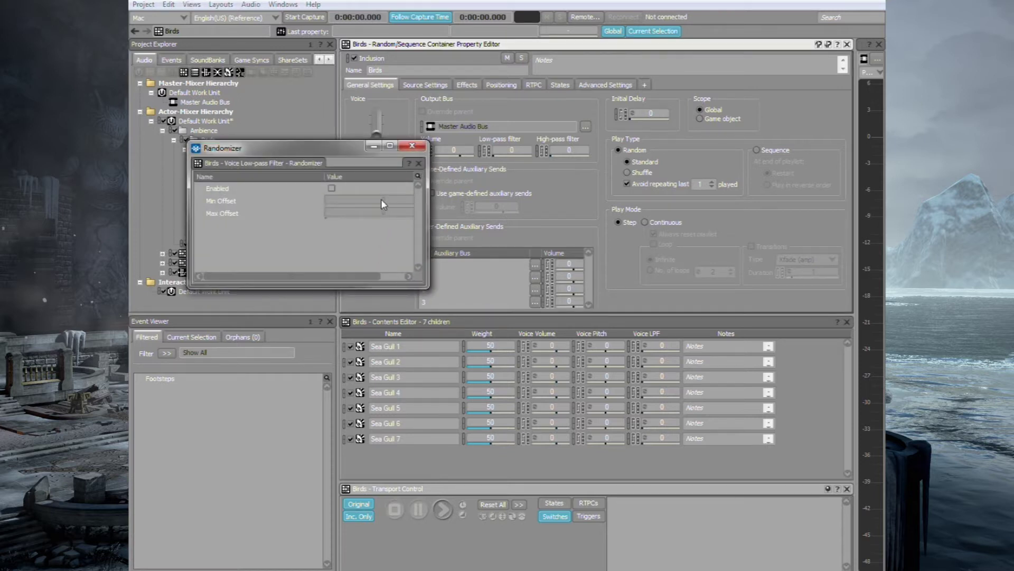
click(331, 189)
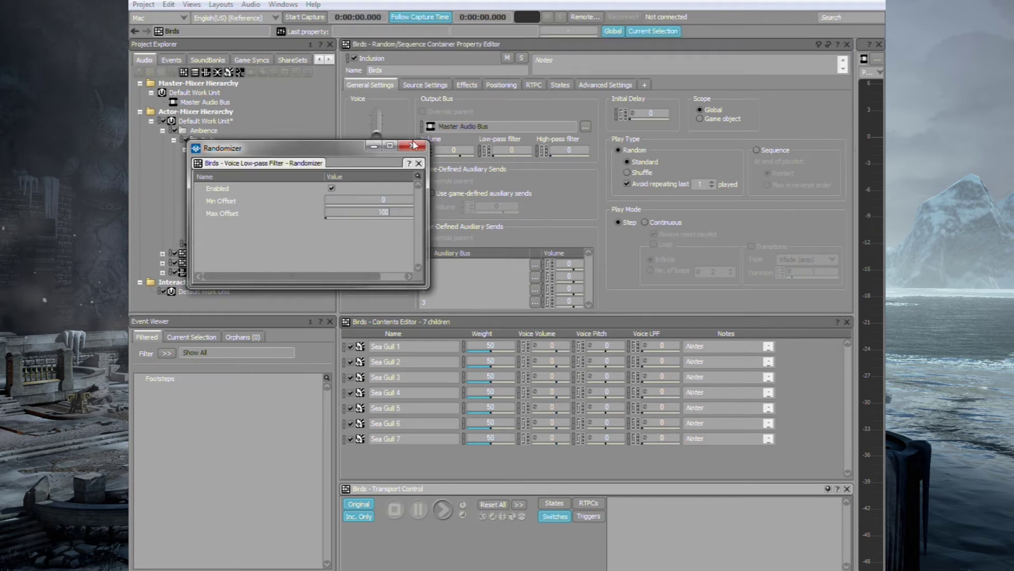
double_click(383, 211)
click(412, 145)
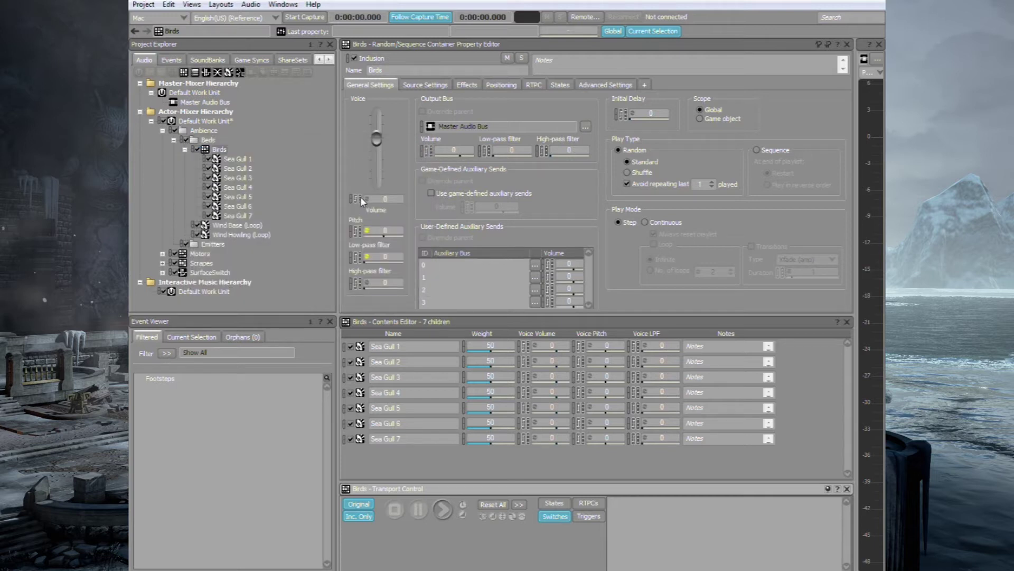
Enable volume randomization on the Birds container with a minimum offset of -4.
click(365, 198)
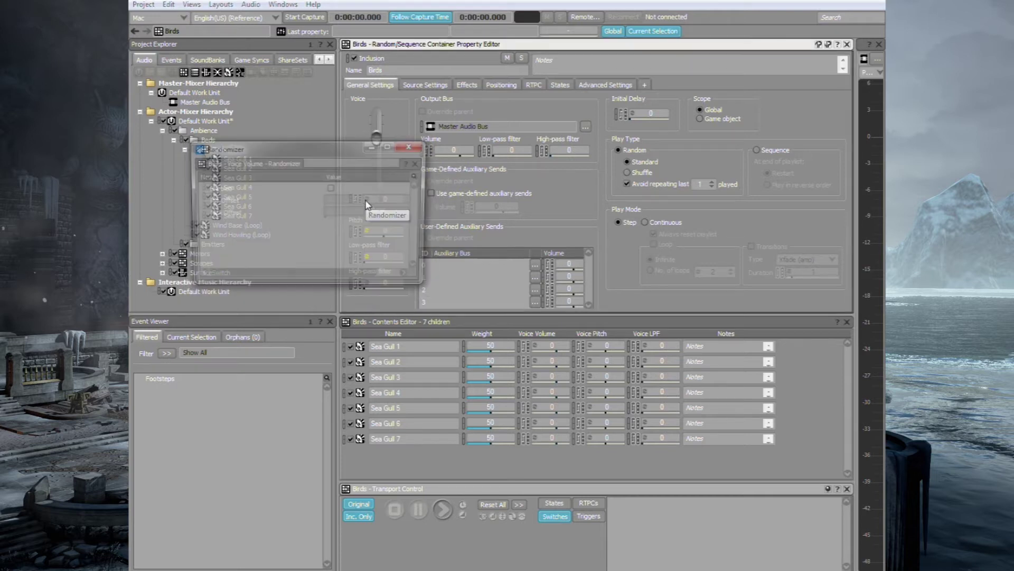
click(332, 188)
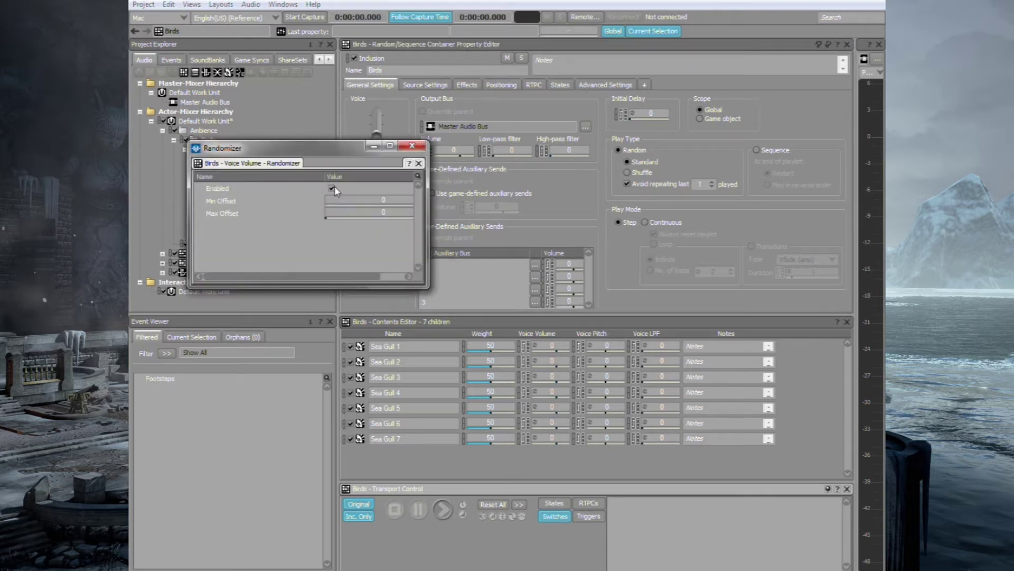
click(376, 199)
key(BackSpace)
text(-4)
click(411, 148)
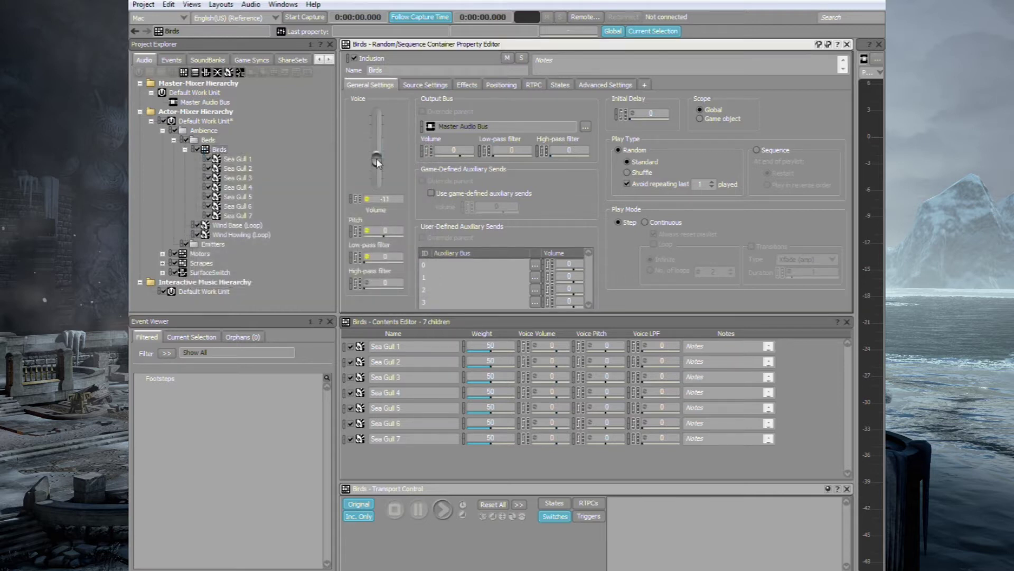
Audition the Birds container and set its voice volume to -1.
key(space)
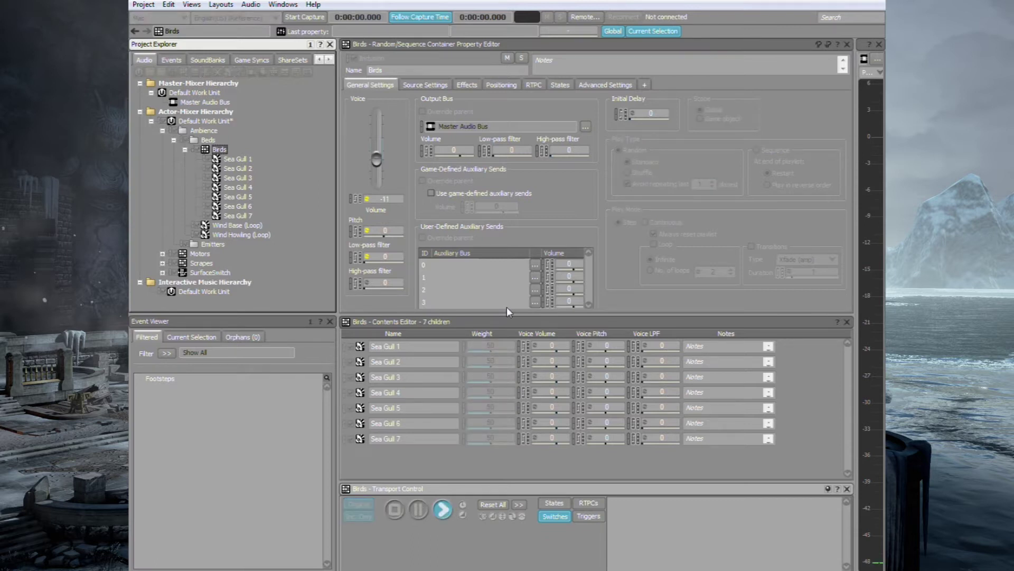
drag(377, 159, 376, 140)
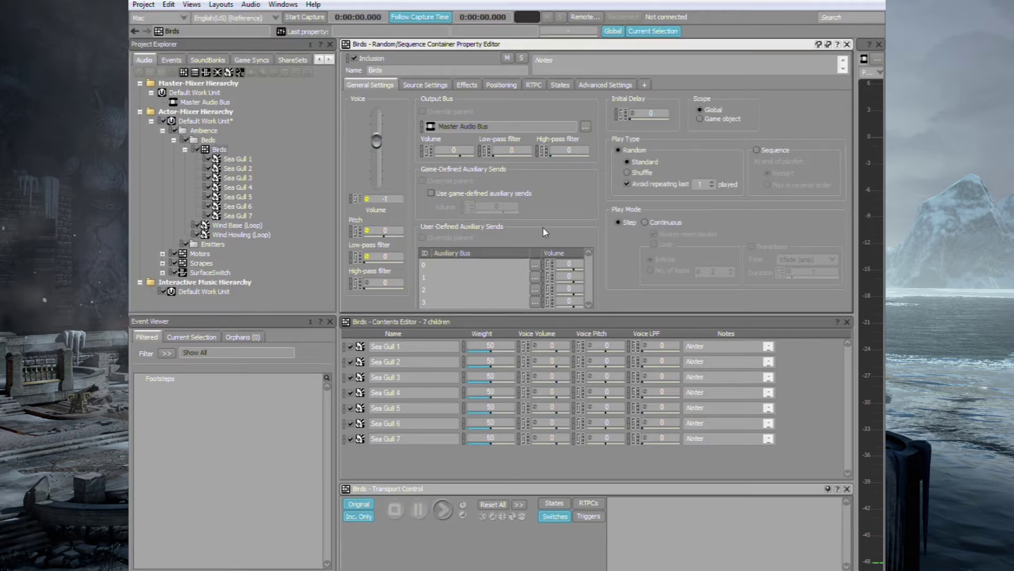
key(space)
Set the Birds container's play mode to Continuous and enable transitions of type Trigger rate with a duration of 4.
click(644, 222)
click(750, 246)
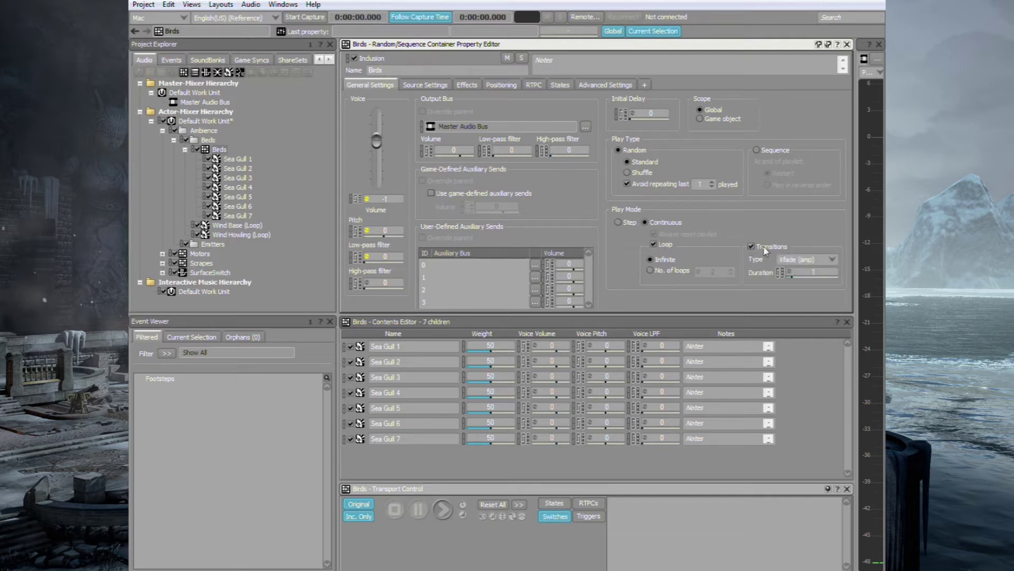
click(834, 259)
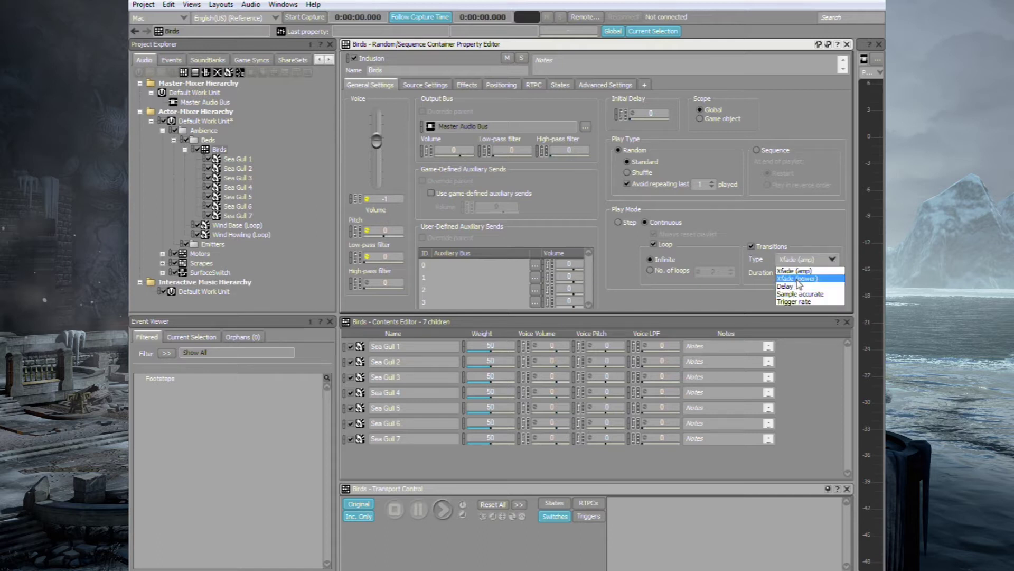
click(803, 301)
click(813, 270)
text(4)
key(Return)
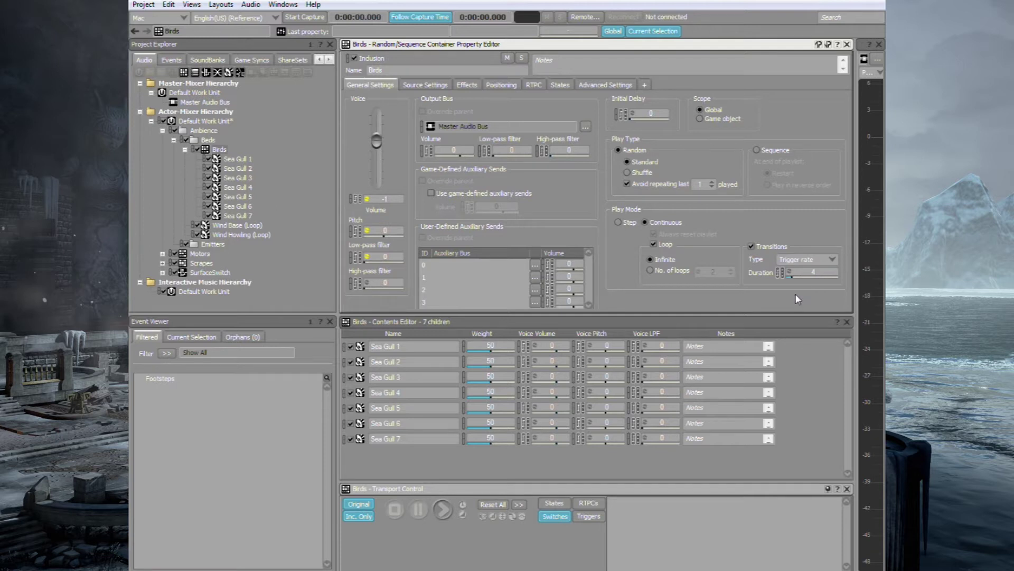
Enable randomization of the transition duration with a maximum offset of 5 and audition the Birds container.
right_click(788, 271)
click(826, 289)
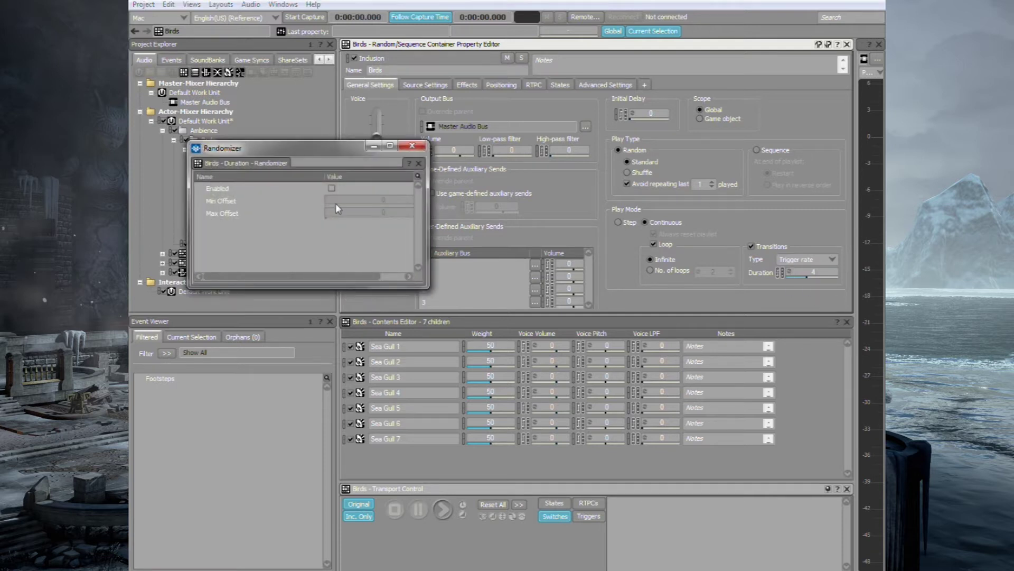
click(331, 189)
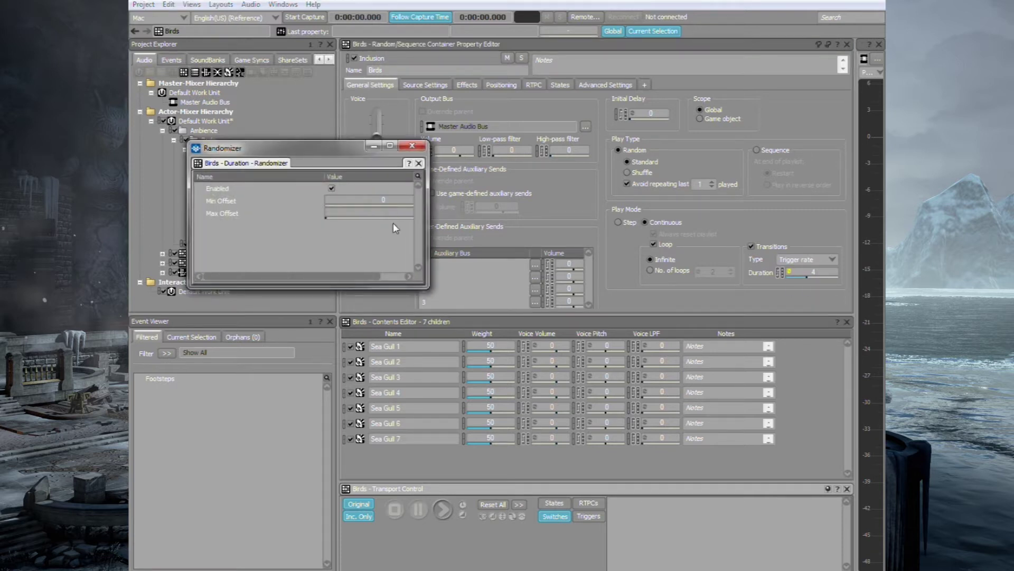
click(381, 213)
text(5)
key(Return)
click(412, 148)
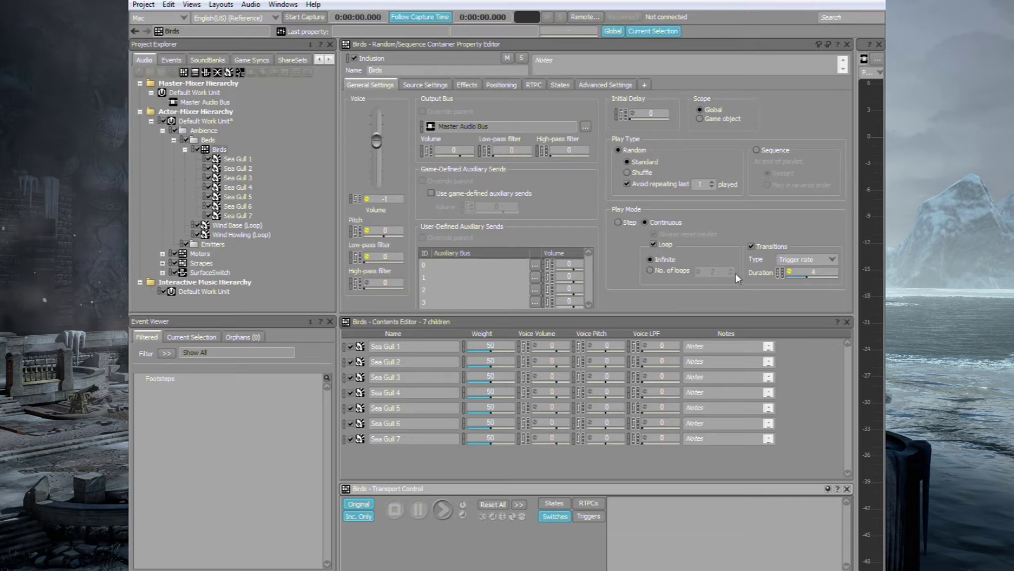
key(space)
Switch the Birds container's positioning to 3D with a user-defined position source and open its position editor.
click(502, 85)
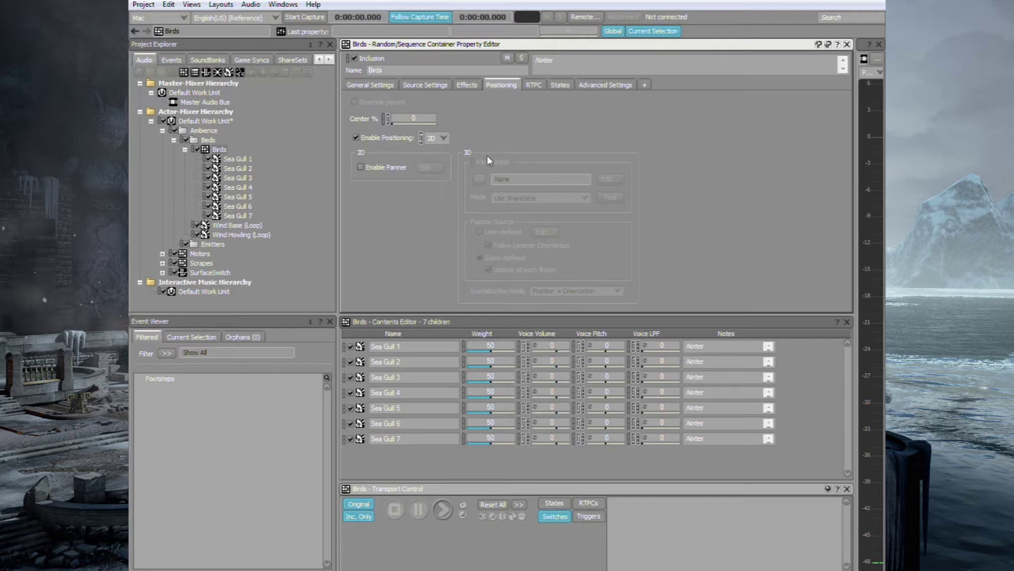
click(443, 138)
click(439, 157)
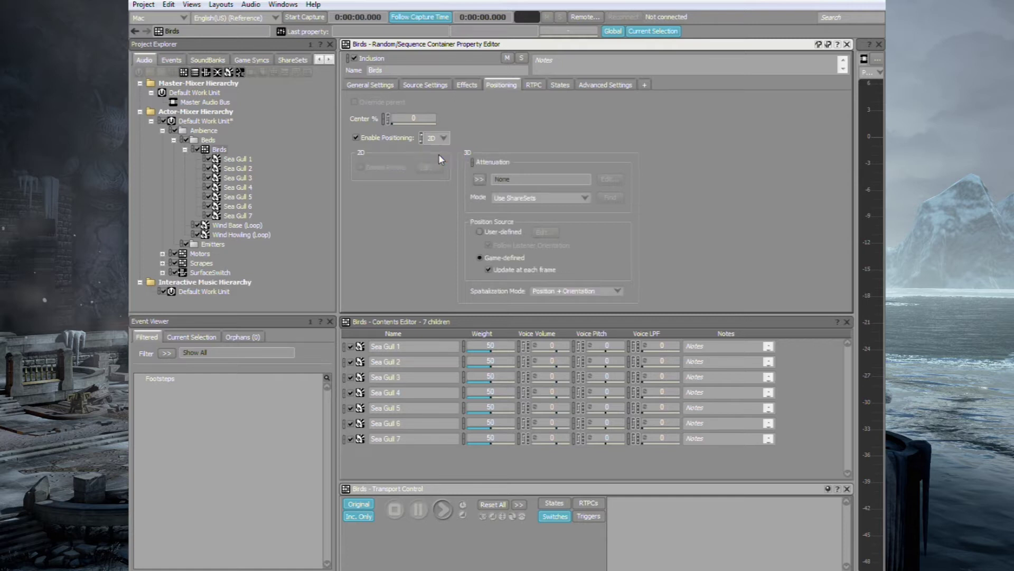
click(480, 231)
click(548, 231)
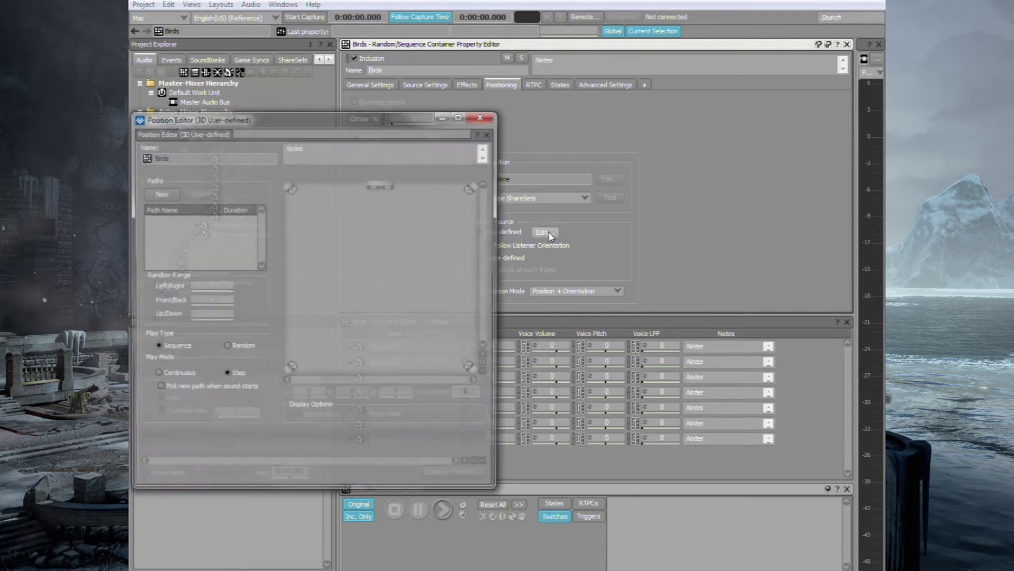
drag(362, 122, 429, 122)
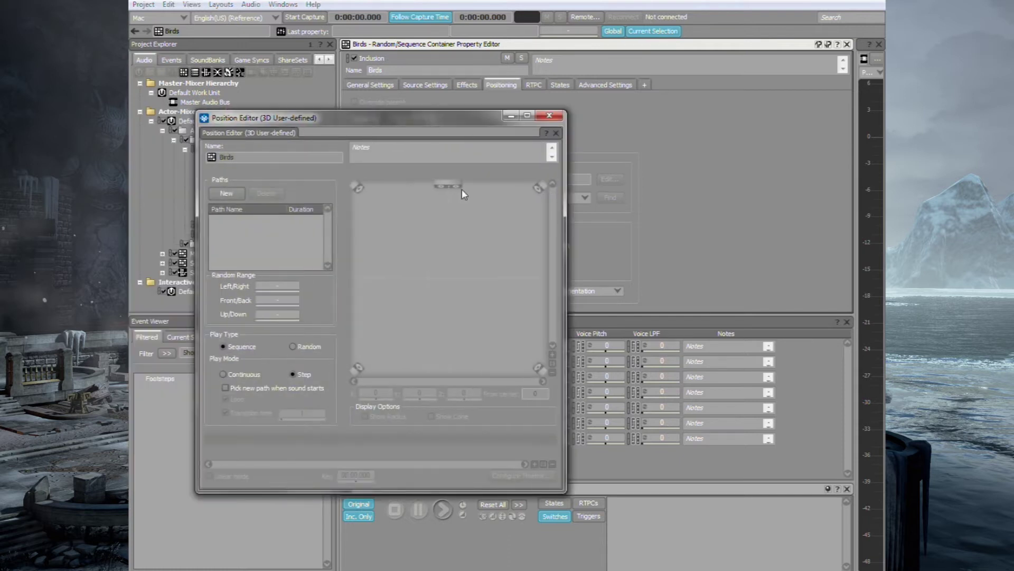
click(449, 281)
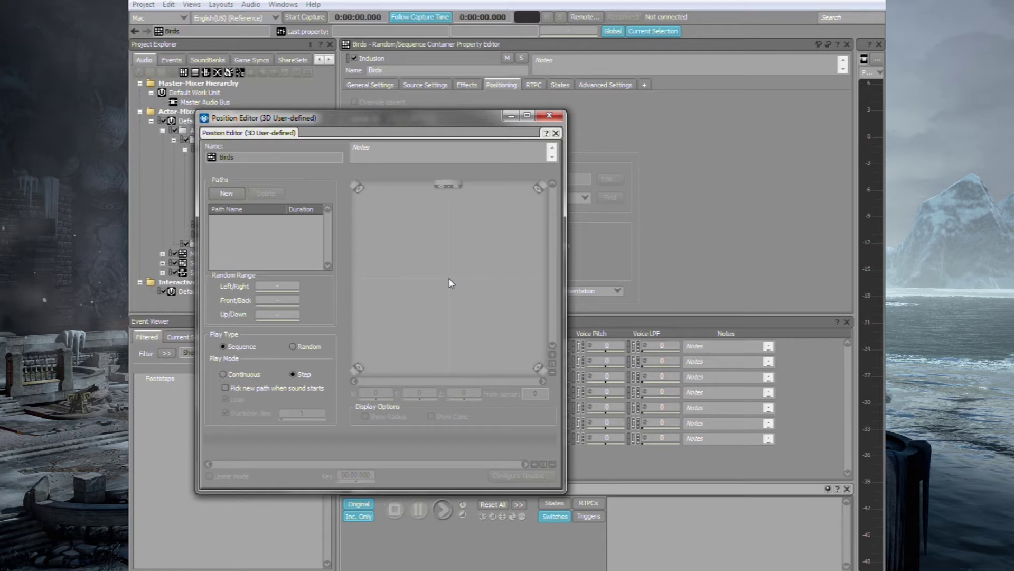
Create a path named BirdsRandomPan and move its point to about the centre of the panning area.
click(227, 194)
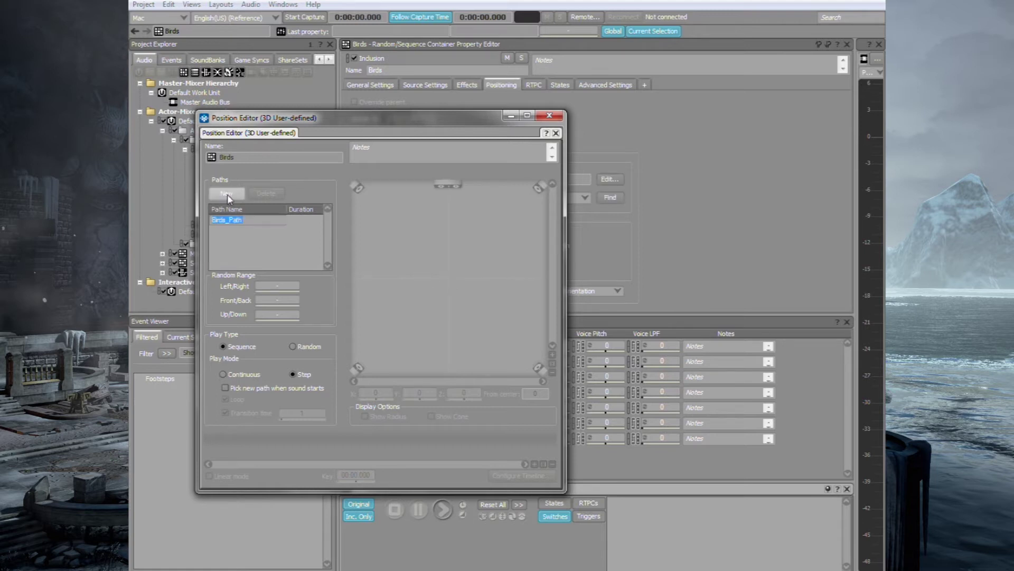
text(BirdsRandomPan)
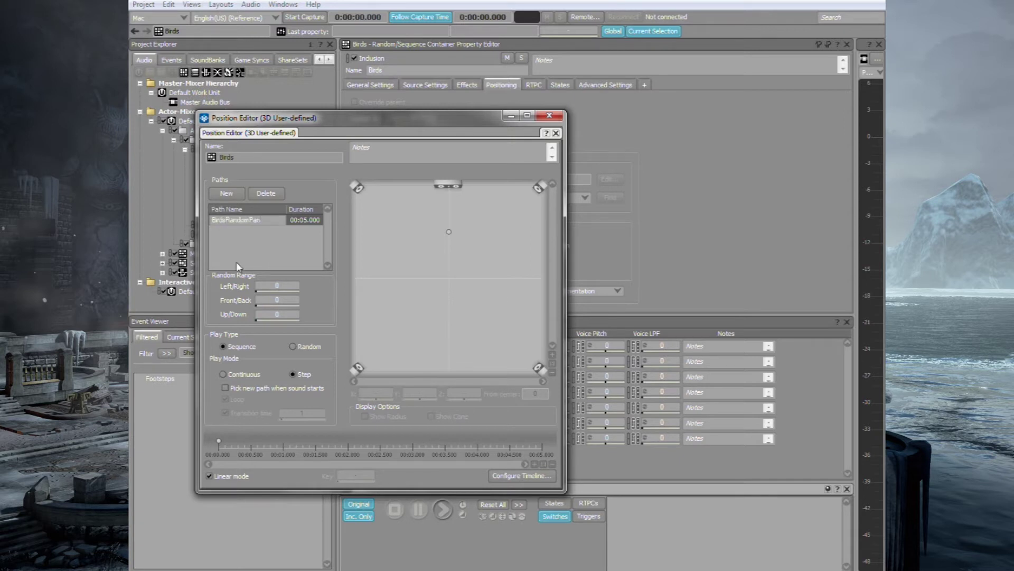
click(265, 255)
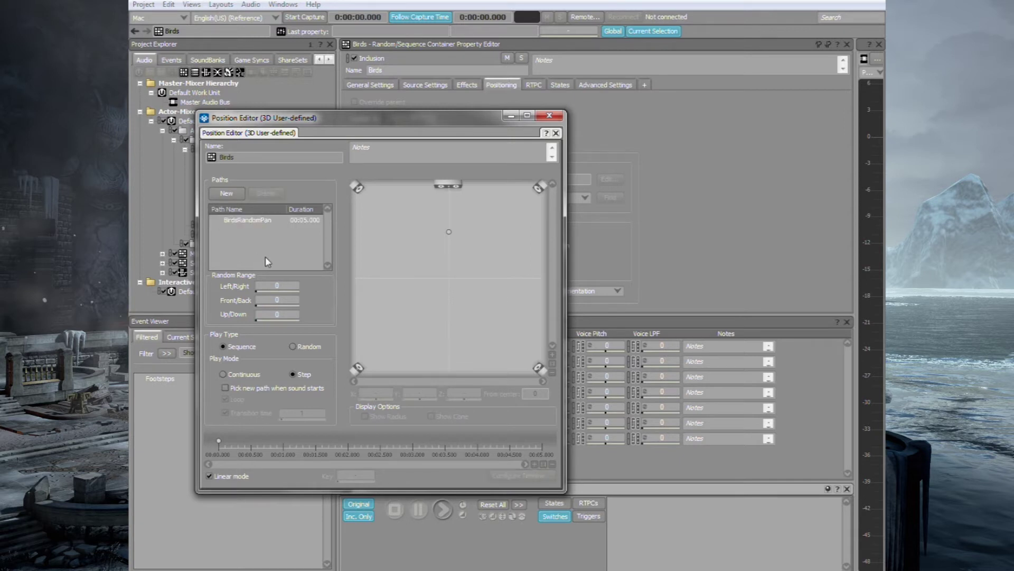
click(251, 222)
click(448, 274)
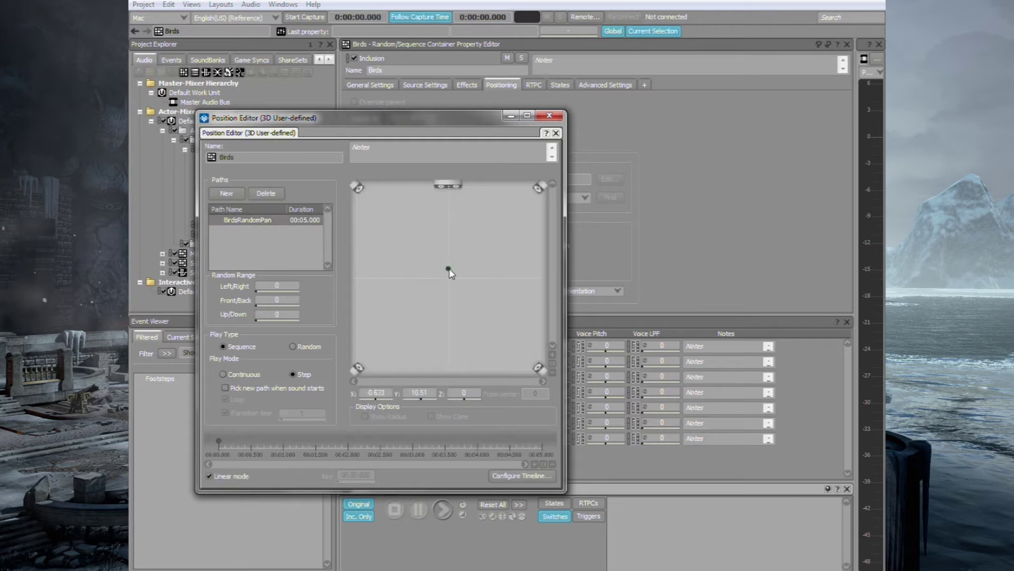
drag(449, 277, 450, 278)
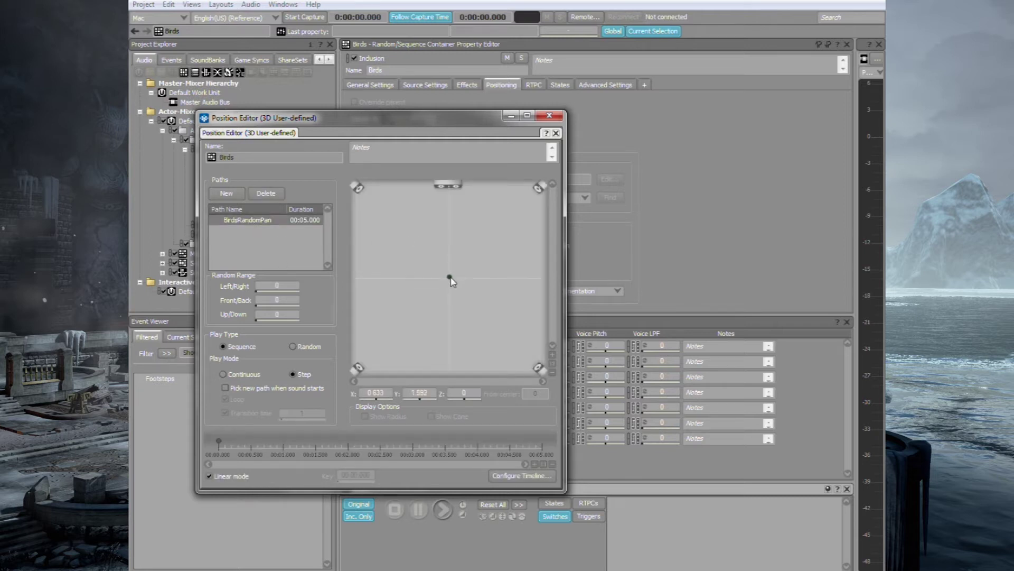
Set the path's left/right, front/back and up/down random ranges to 80 and its play mode to Continuous.
drag(261, 290, 300, 299)
double_click(276, 285)
text(80)
double_click(281, 300)
text(80)
double_click(280, 315)
text(80)
click(222, 374)
click(550, 117)
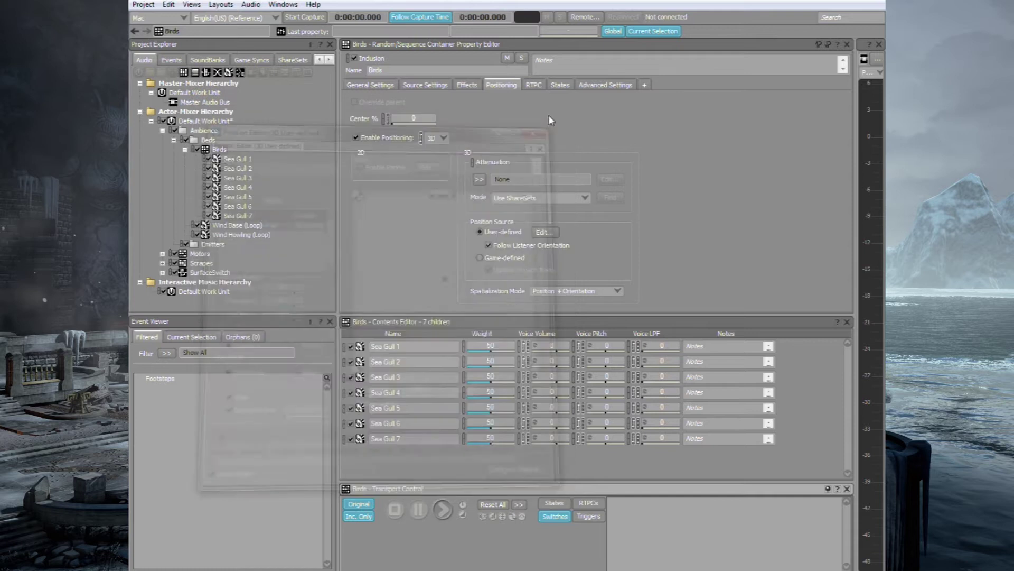
Audition the Birds container and lower its voice volume to -7.
click(221, 151)
key(space)
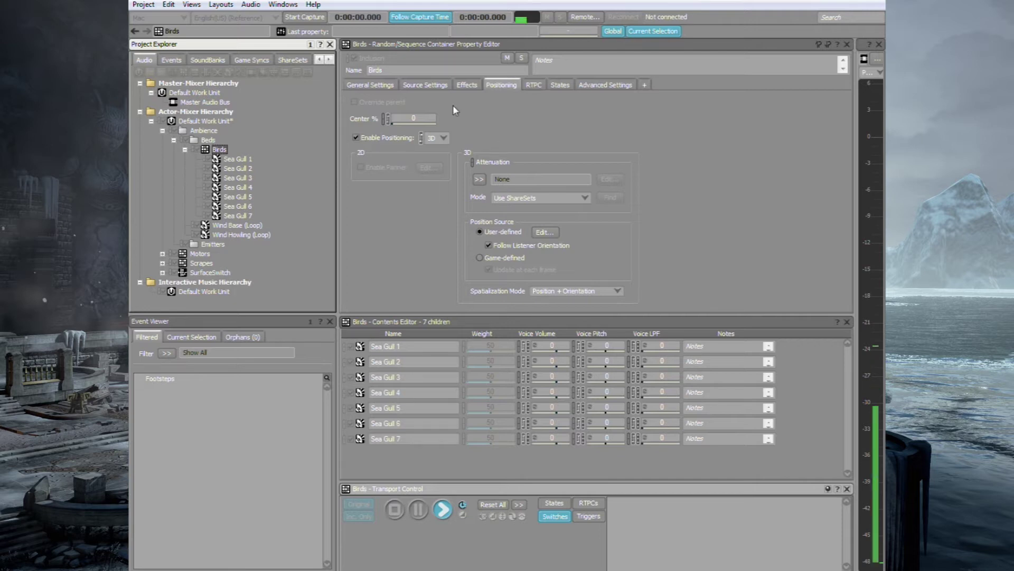
click(385, 86)
drag(379, 147, 377, 154)
key(space)
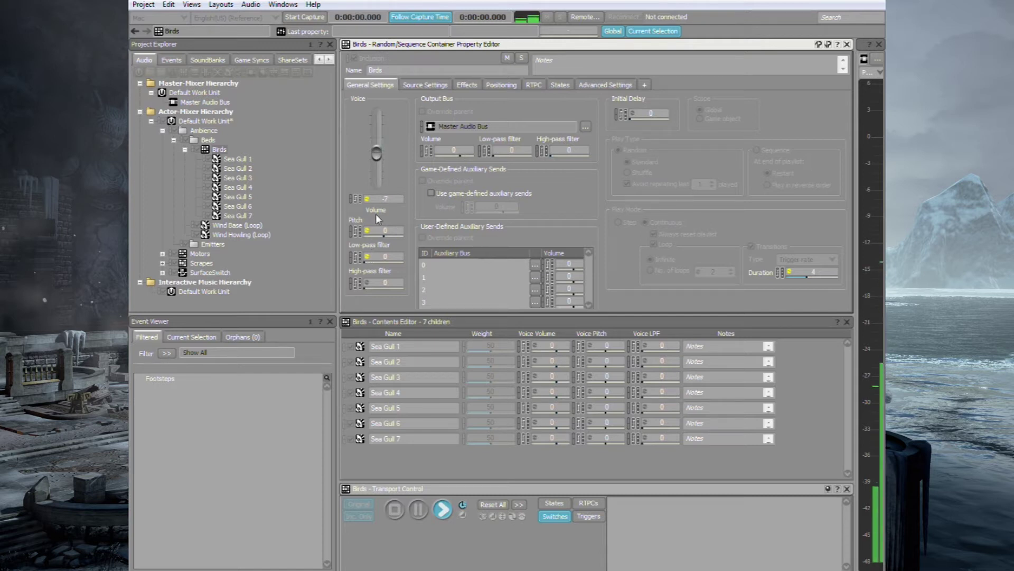
Insert a Wwise Parametric EQ effect with the Low_Pass_20KHz preset in the Birds container's first effect slot.
click(467, 85)
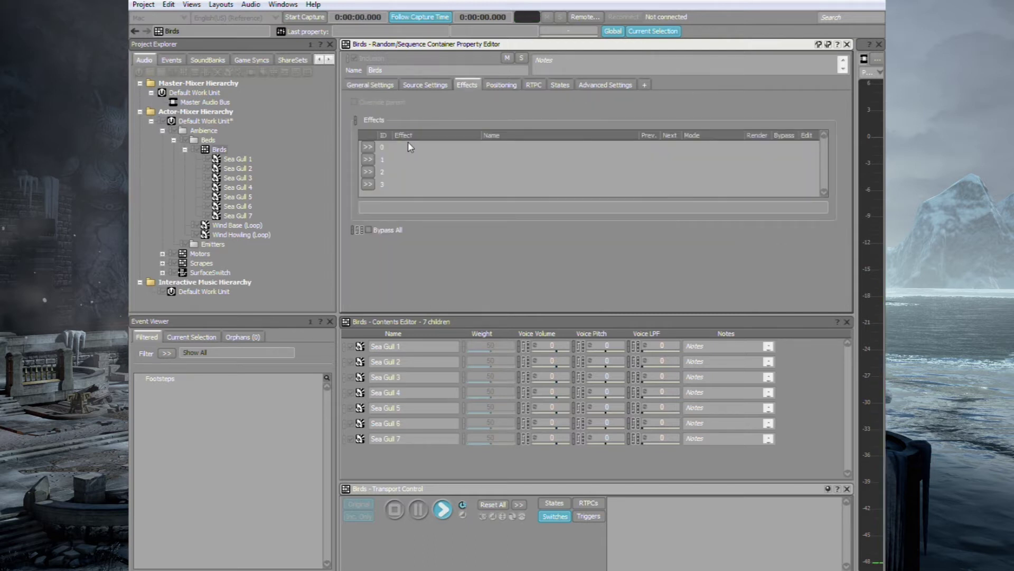
click(368, 148)
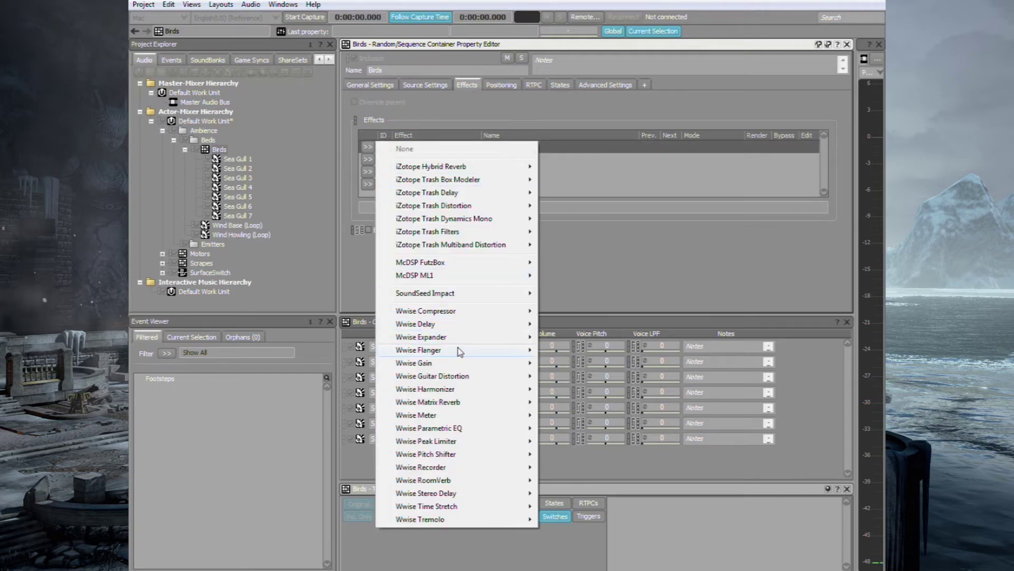
mouse_move(481, 430)
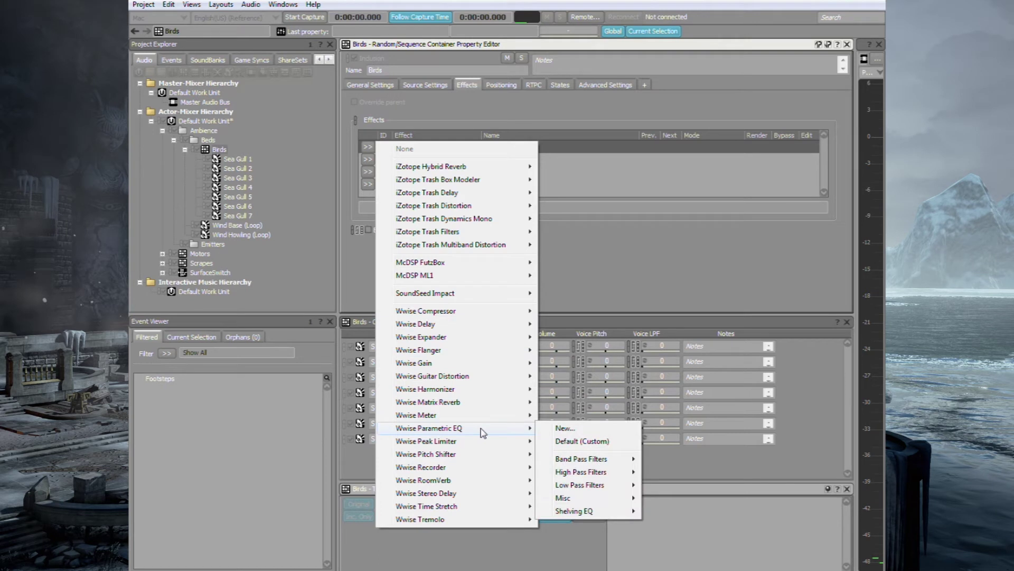
mouse_move(622, 484)
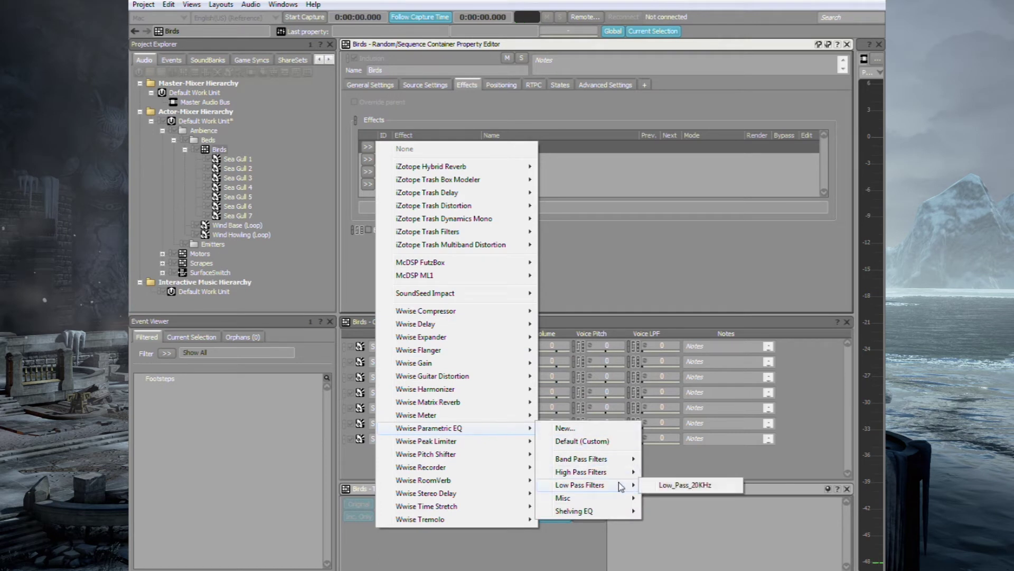
click(668, 485)
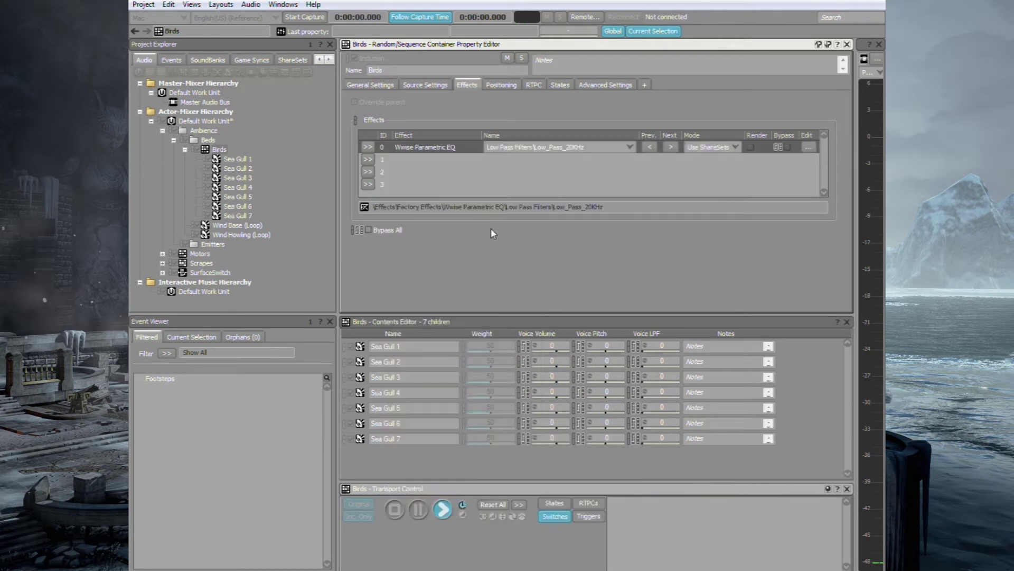
Try the EQ's Band 3 low-pass frequency at about 6670 and raise it again.
double_click(450, 148)
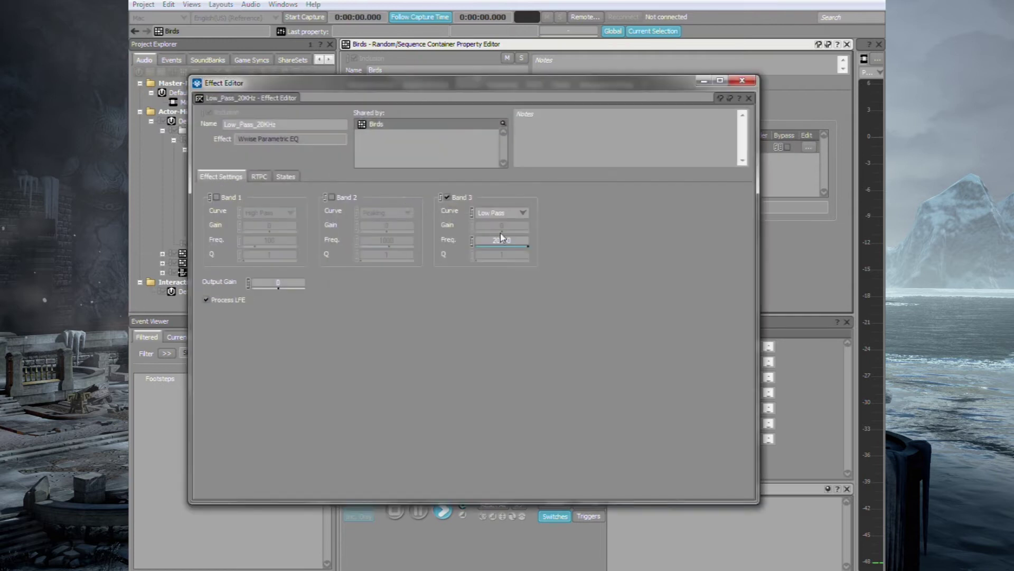
mouse_move(528, 246)
mouse_down()
mouse_move(460, 254)
mouse_move(528, 246)
mouse_up()
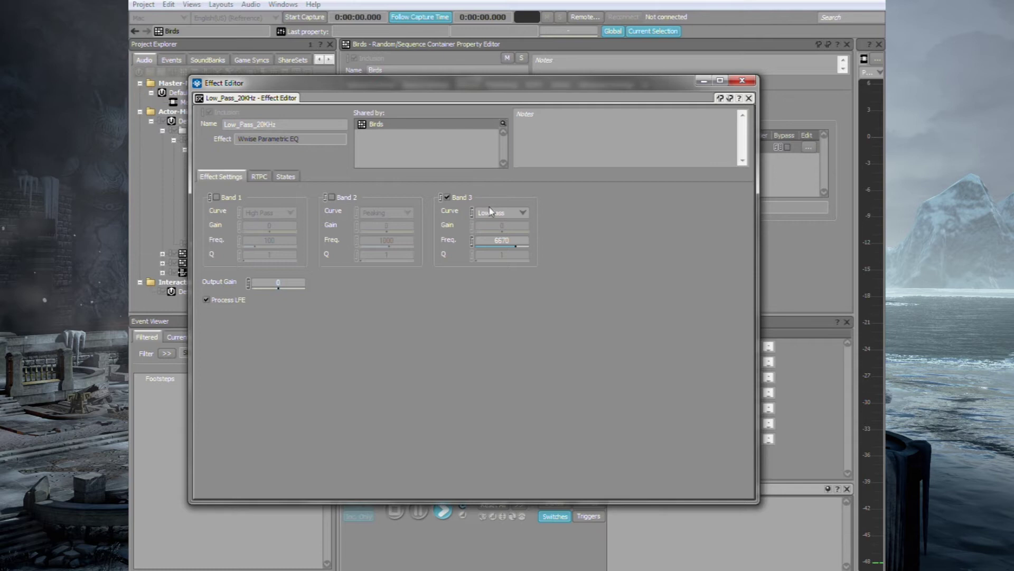
drag(516, 246, 534, 254)
click(742, 80)
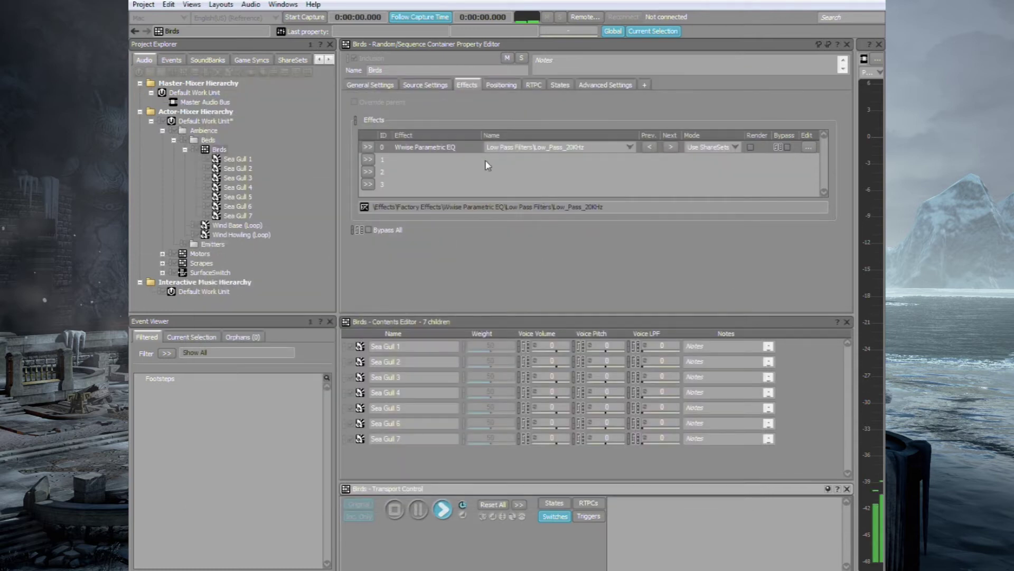
Lower the Birds container's voice volume to -11 and set its volume randomizer's minimum offset to -3.
click(378, 85)
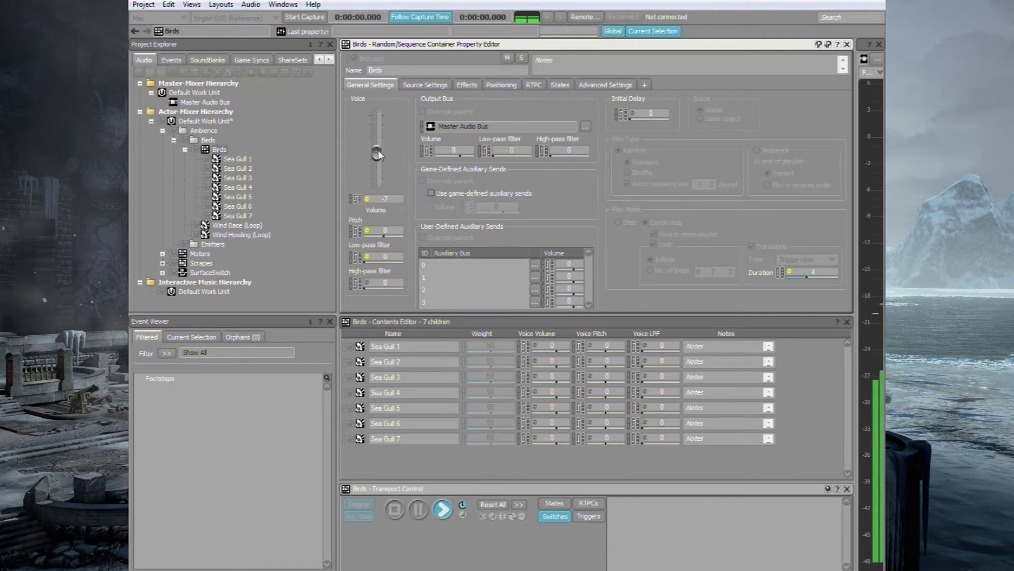
drag(376, 155, 379, 175)
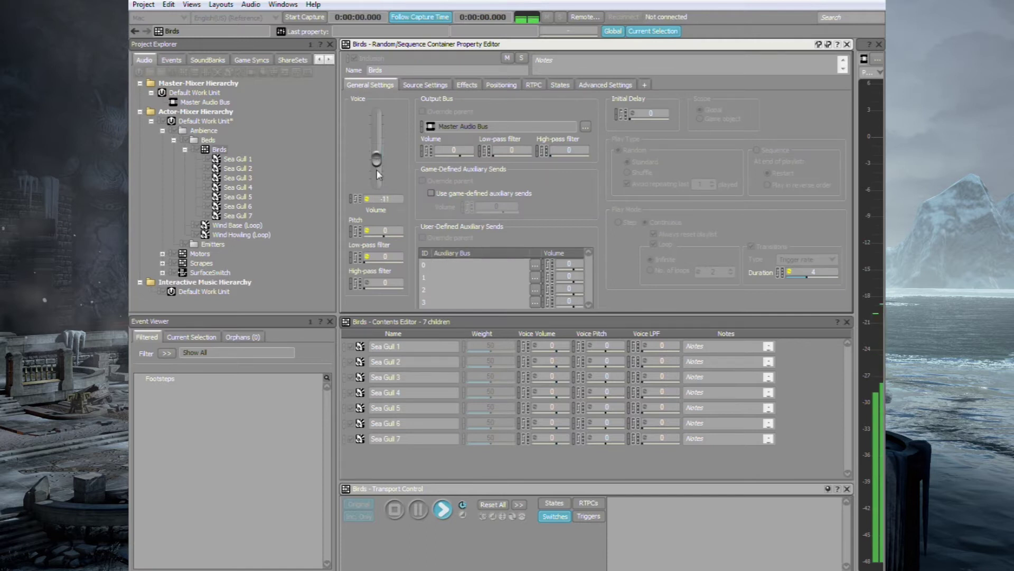
click(368, 198)
click(384, 200)
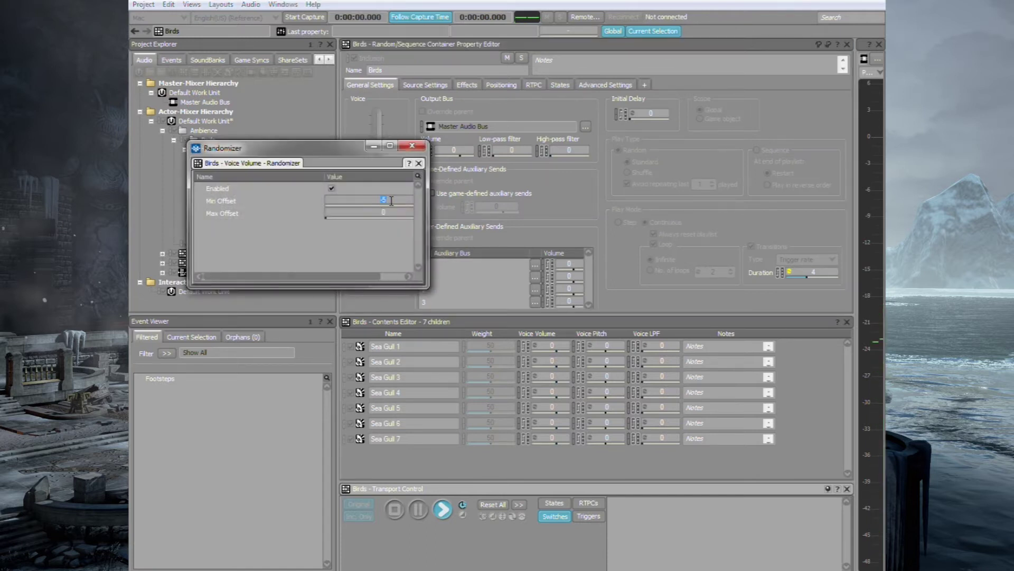
key(BackSpace)
text(-3)
click(413, 145)
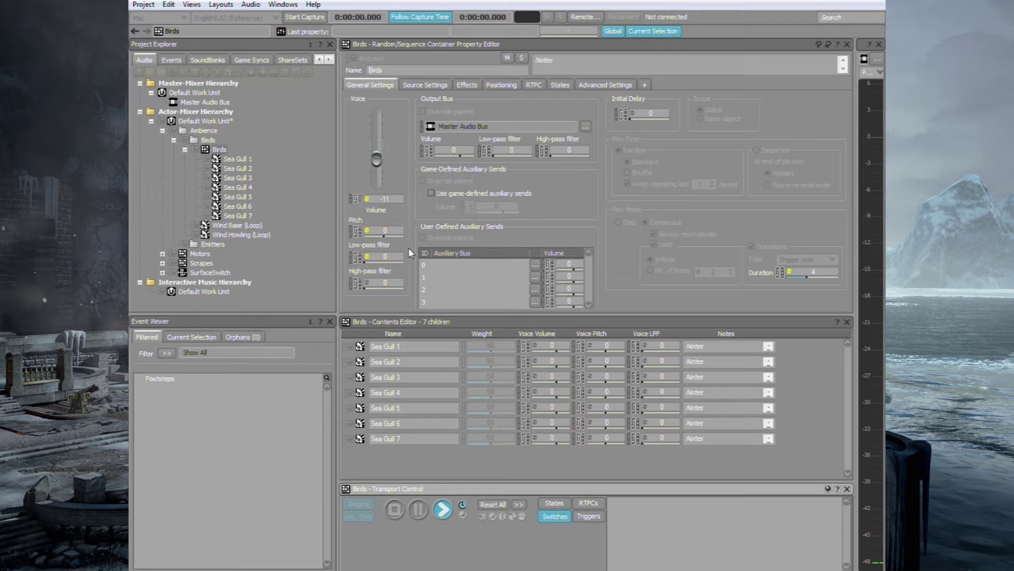
Set the low-pass filter randomizer's maximum offset to 70 and lower the Birds container's voice volume to -13.
click(366, 255)
click(384, 212)
text(70)
key(Return)
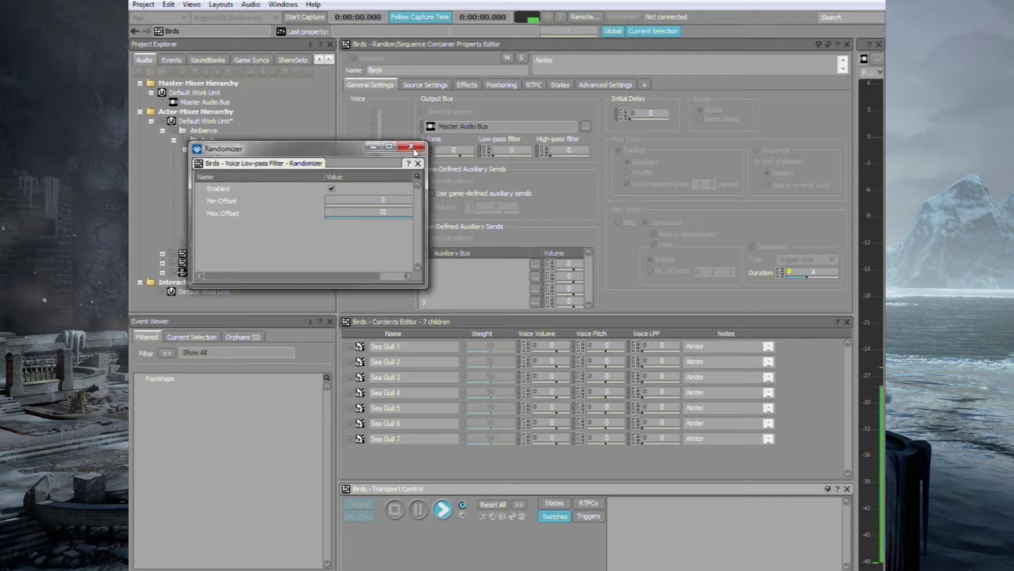
click(411, 147)
drag(376, 159, 376, 161)
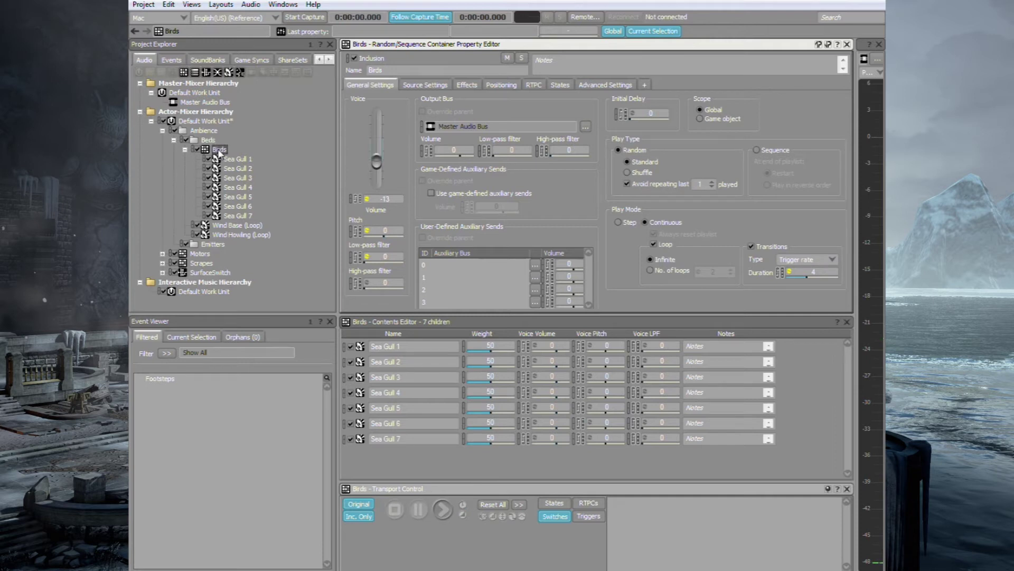
Create a single Play event for Birds, Wind Base (Loop) and Wind Howling (Loop) together, and name it Ambience_Bed.
click(220, 150)
ctrl+click(228, 231)
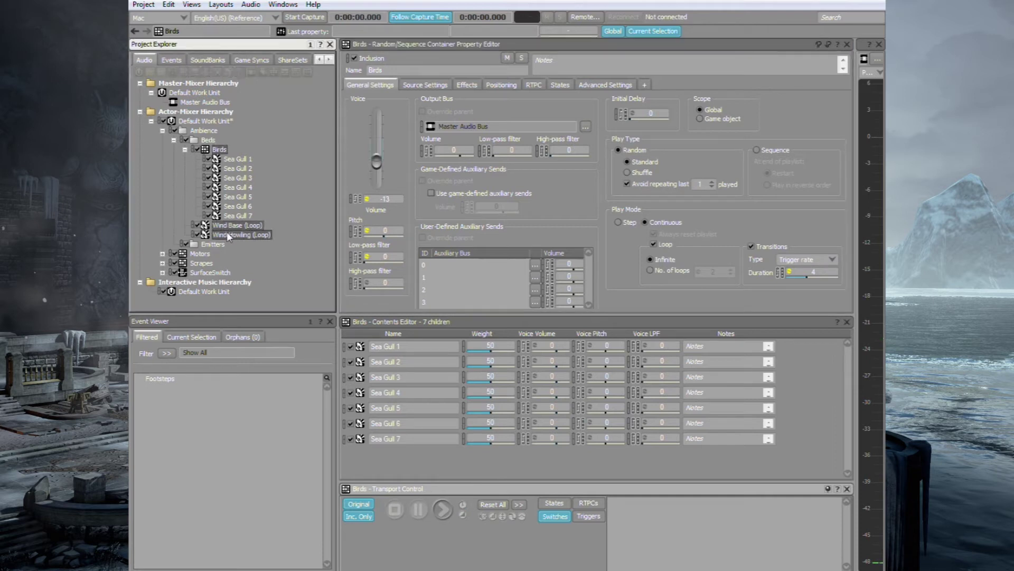
right_click(221, 153)
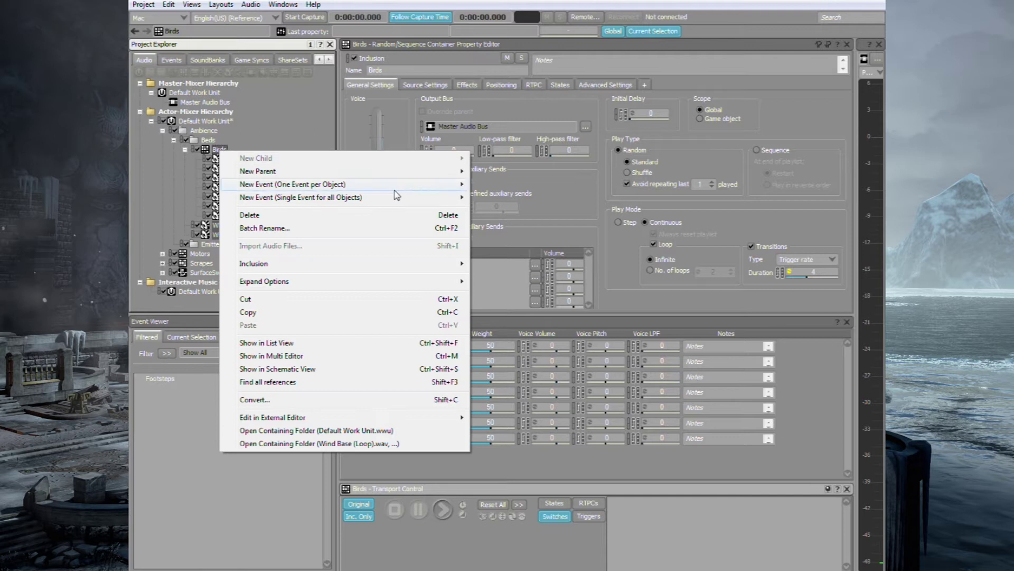
mouse_move(452, 199)
click(494, 196)
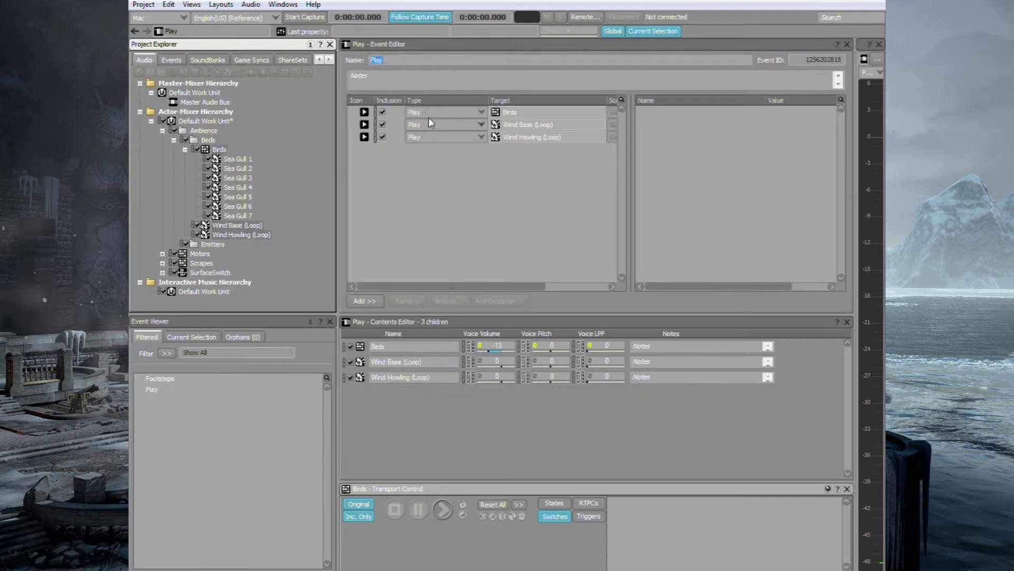
text(Ambience)
key(Return)
click(225, 494)
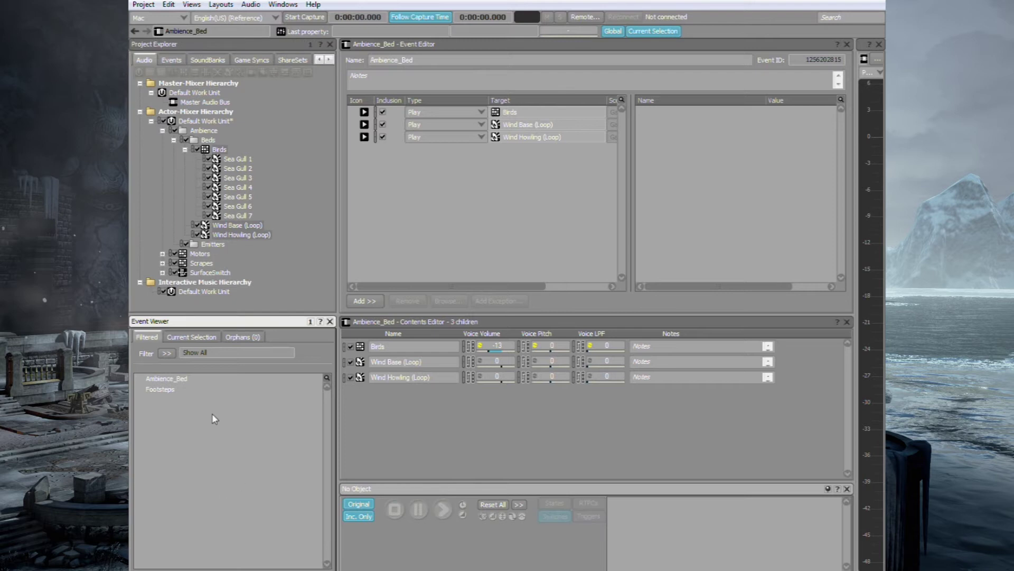
Audition the Ambience_Bed event and stop its playback.
click(176, 379)
key(space)
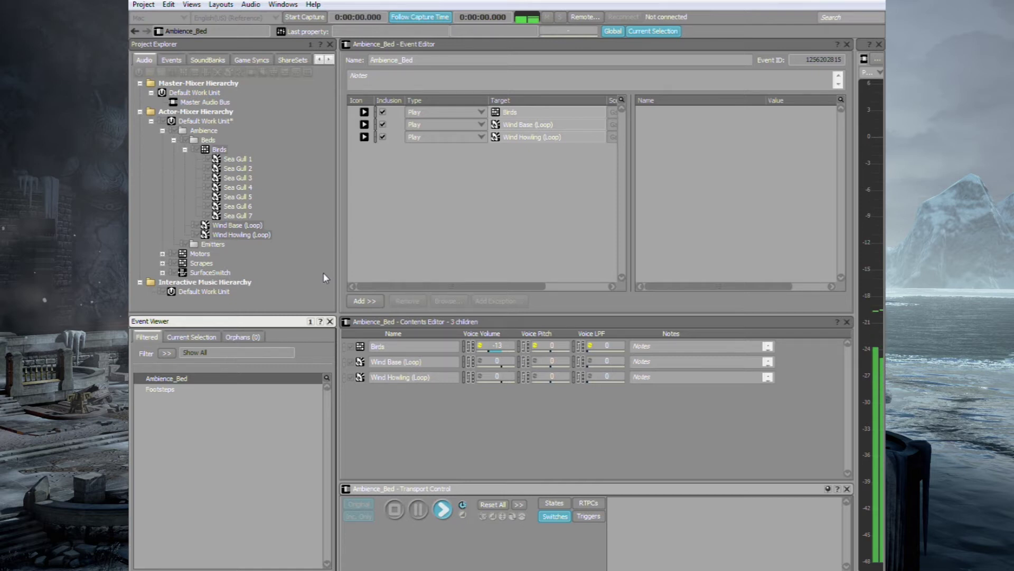
key(space)
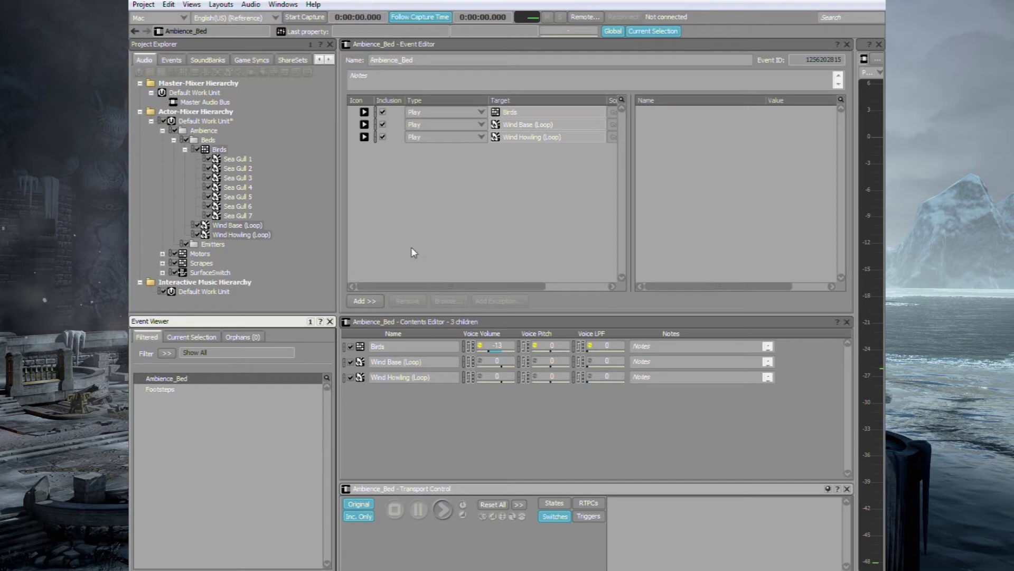
Import Sea (Loop).wav into the Emitters folder as a Sound SFX, replacing the existing original file, and expand the folder.
click(185, 150)
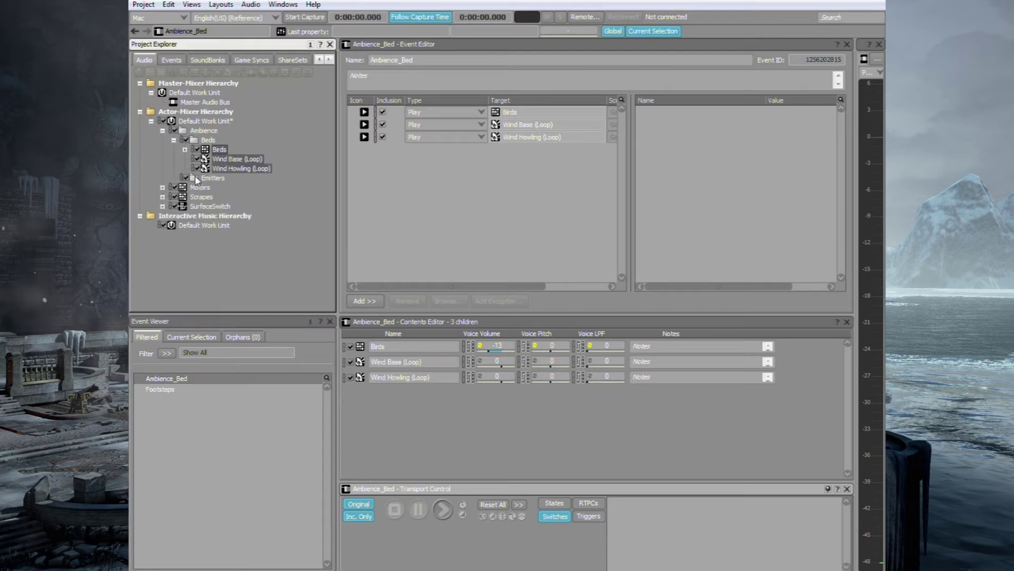
click(212, 179)
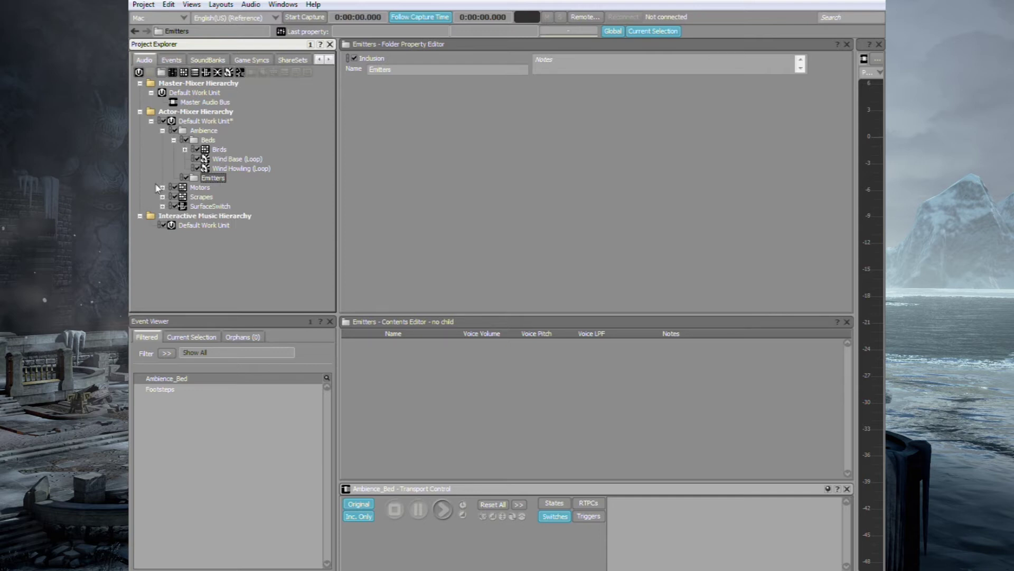
drag(152, 552, 212, 178)
click(669, 417)
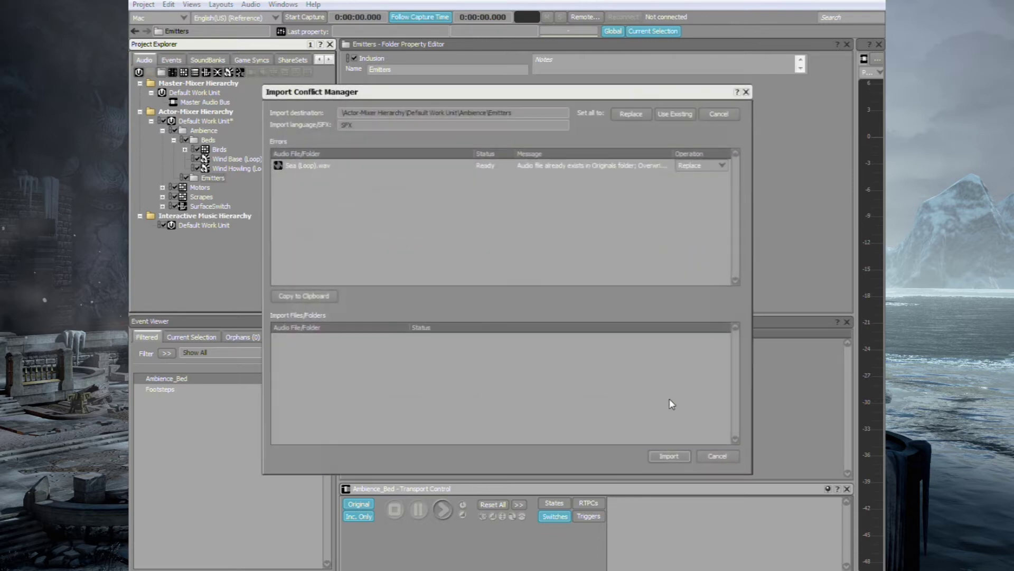
click(670, 458)
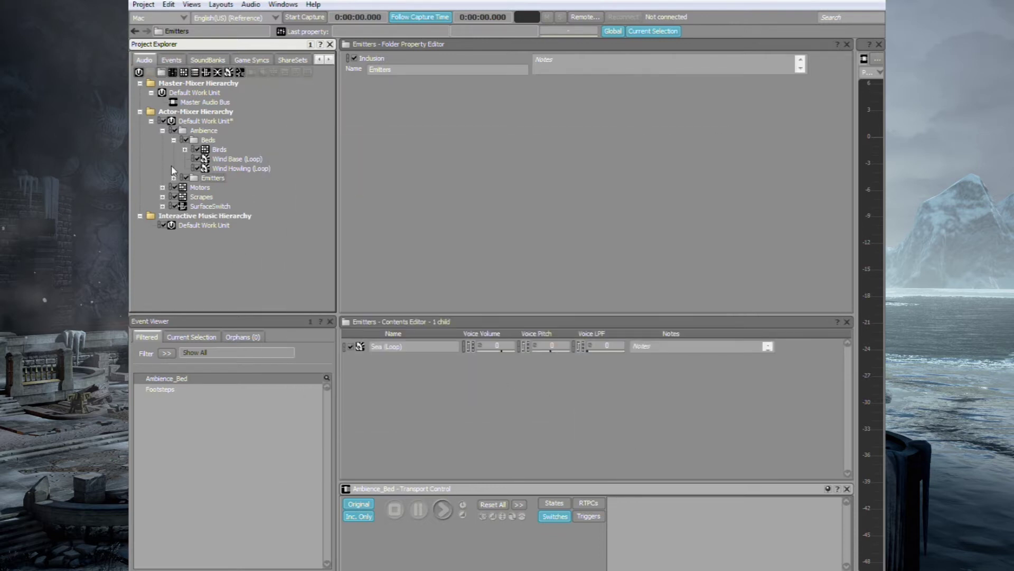
click(173, 177)
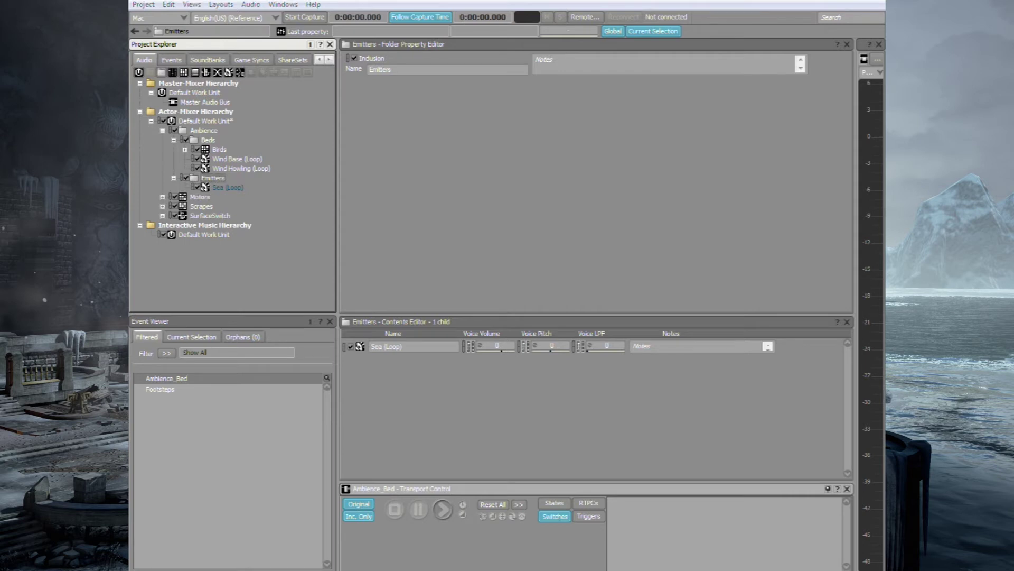
Import the Fire_cpr audio file into the Emitters folder as a Sound SFX.
drag(129, 159, 213, 177)
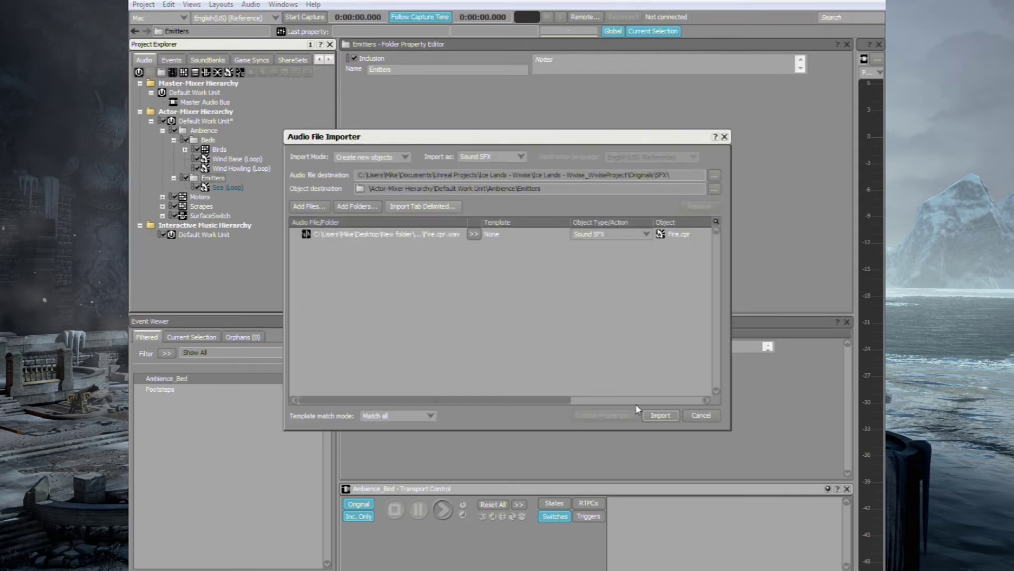
click(660, 416)
click(683, 460)
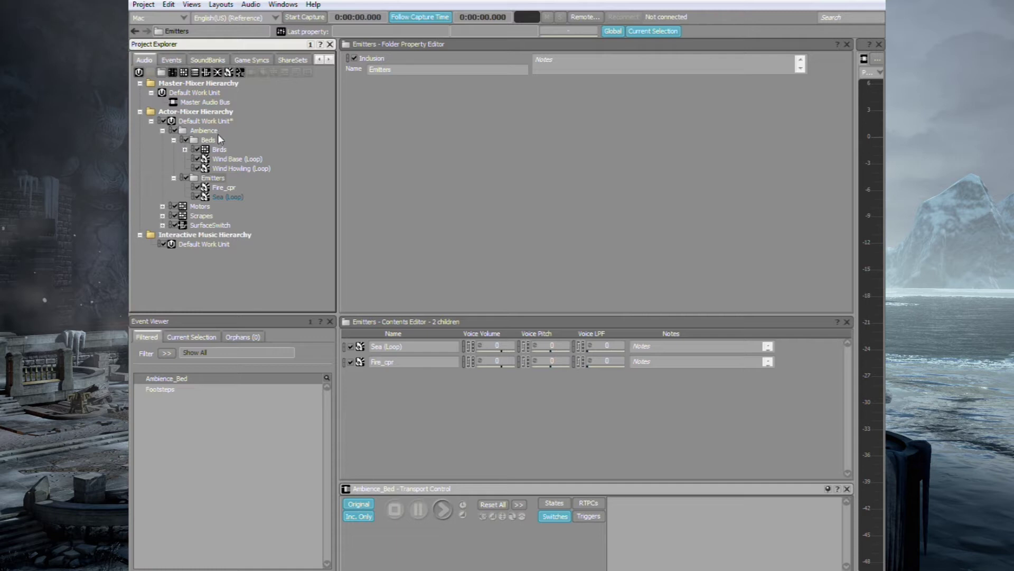
Compare the positioning of the Beds sounds and set the Fire_cpr sound's positioning to 3D.
click(219, 150)
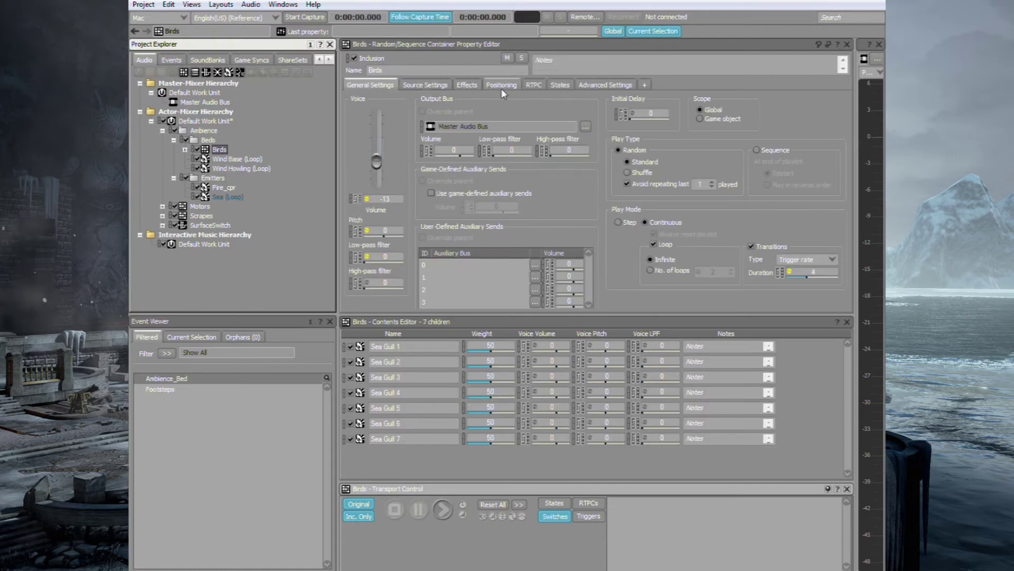
click(497, 85)
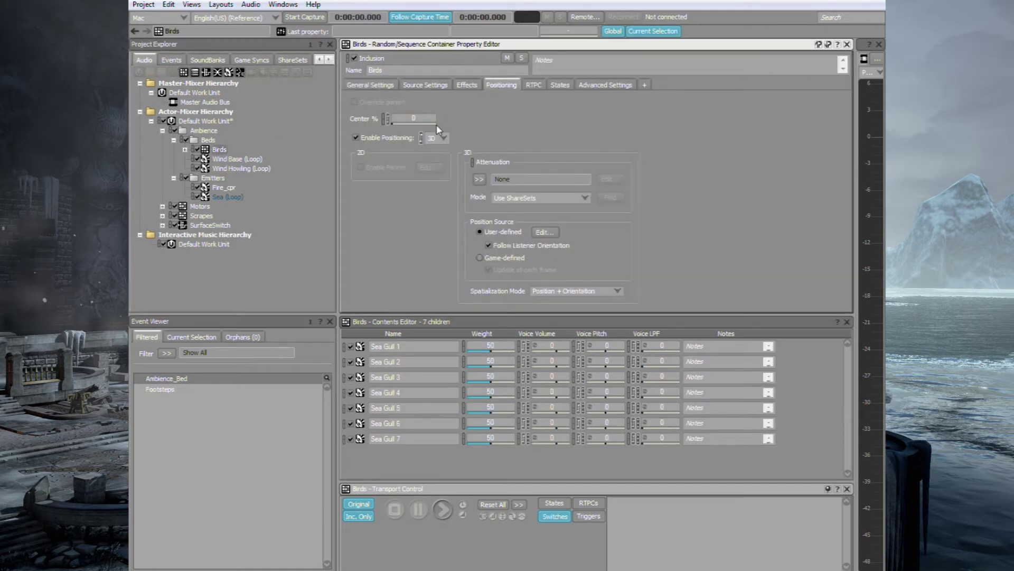
click(230, 159)
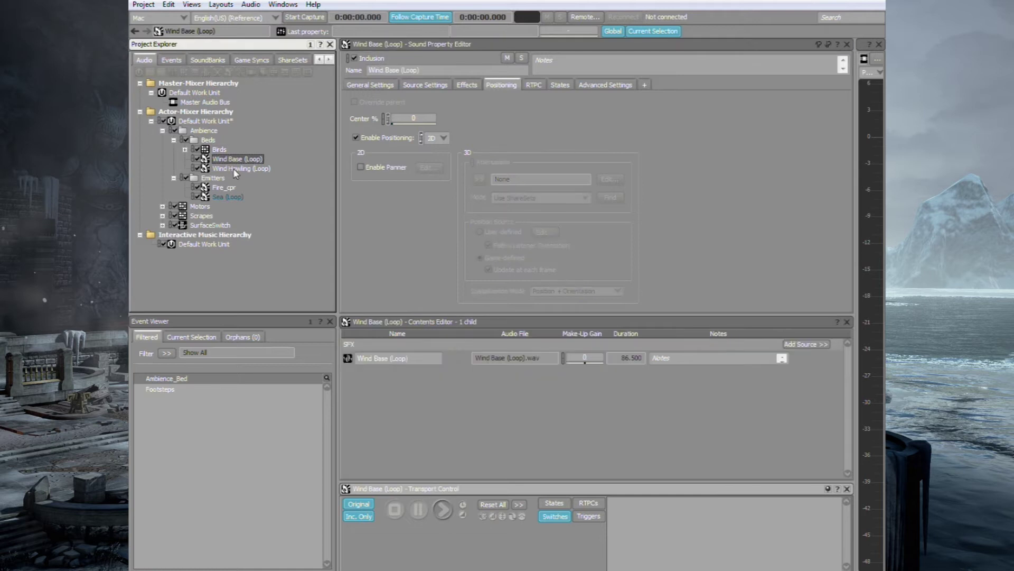
click(235, 169)
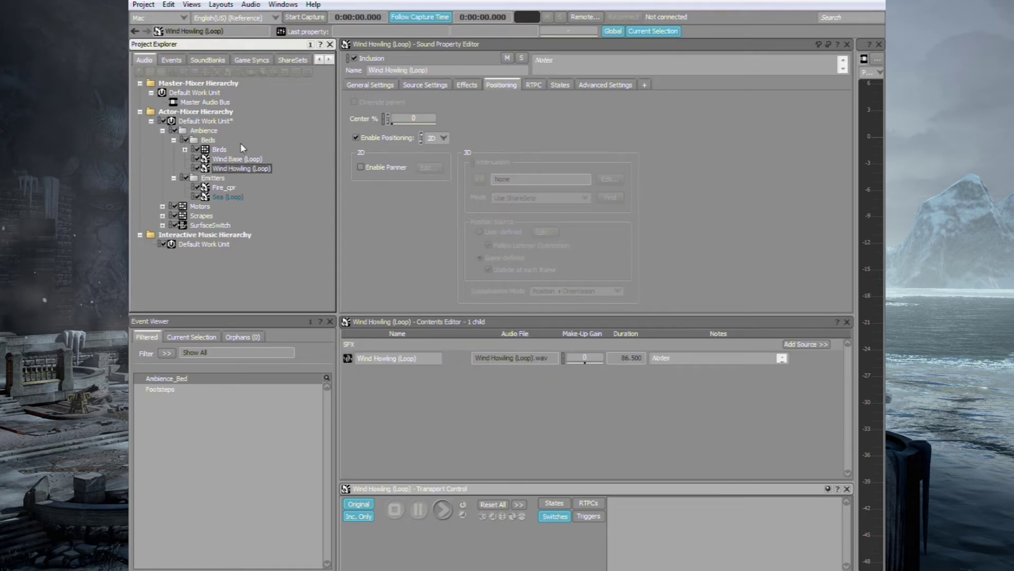
click(227, 188)
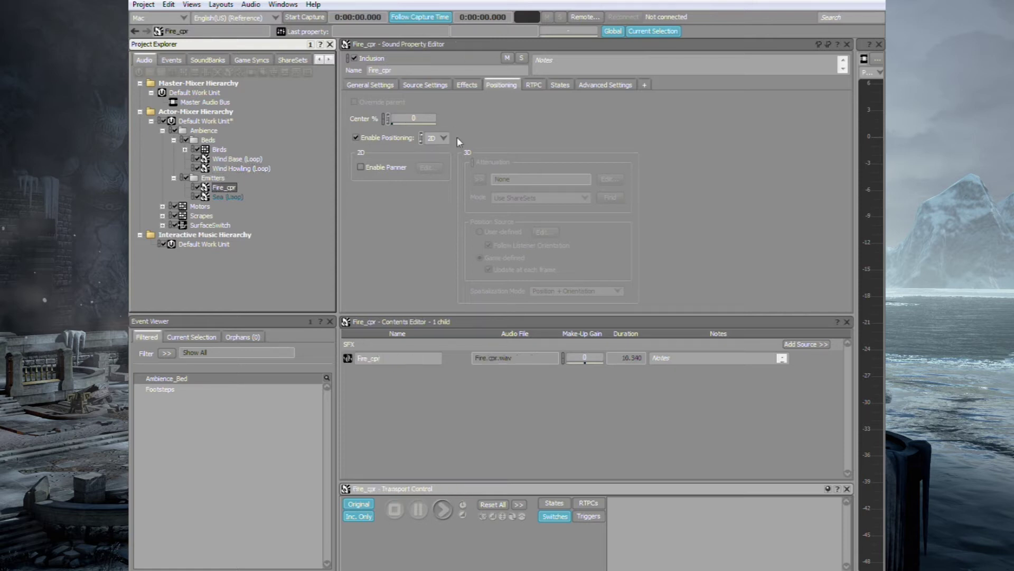
click(443, 139)
click(442, 157)
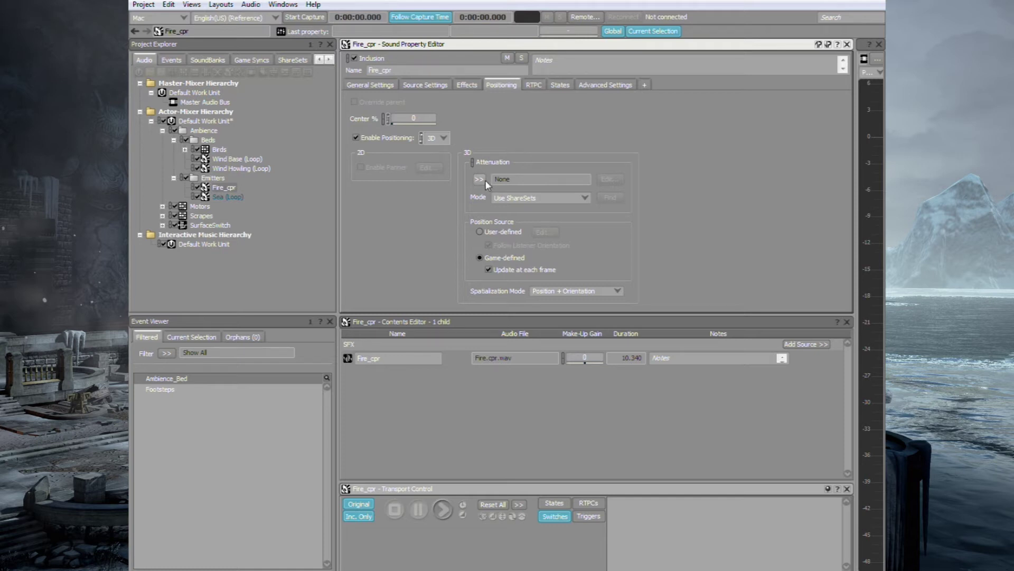
Create an attenuation ShareSet named Fire in the Attenuations Default Work Unit.
click(295, 61)
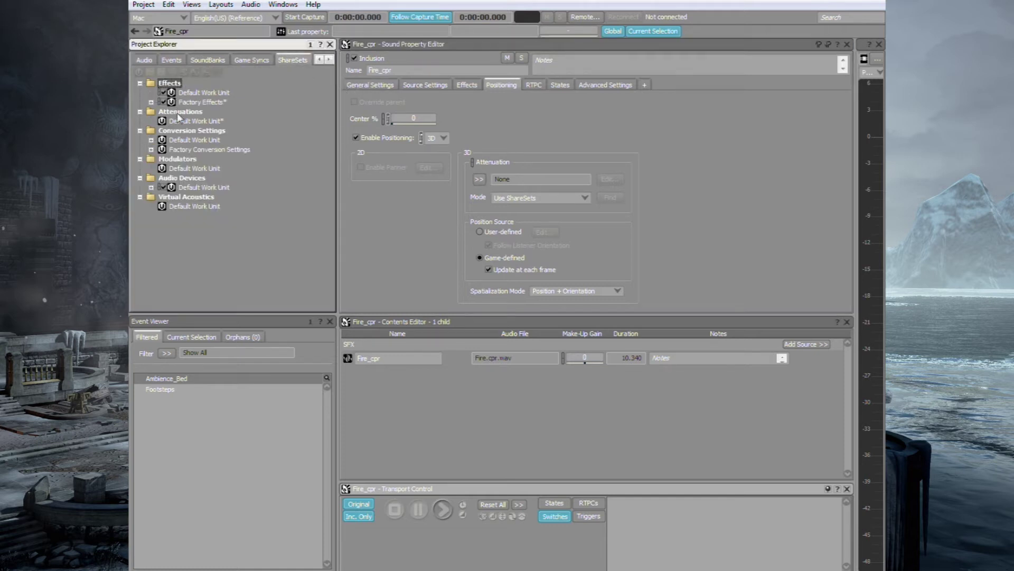
click(195, 121)
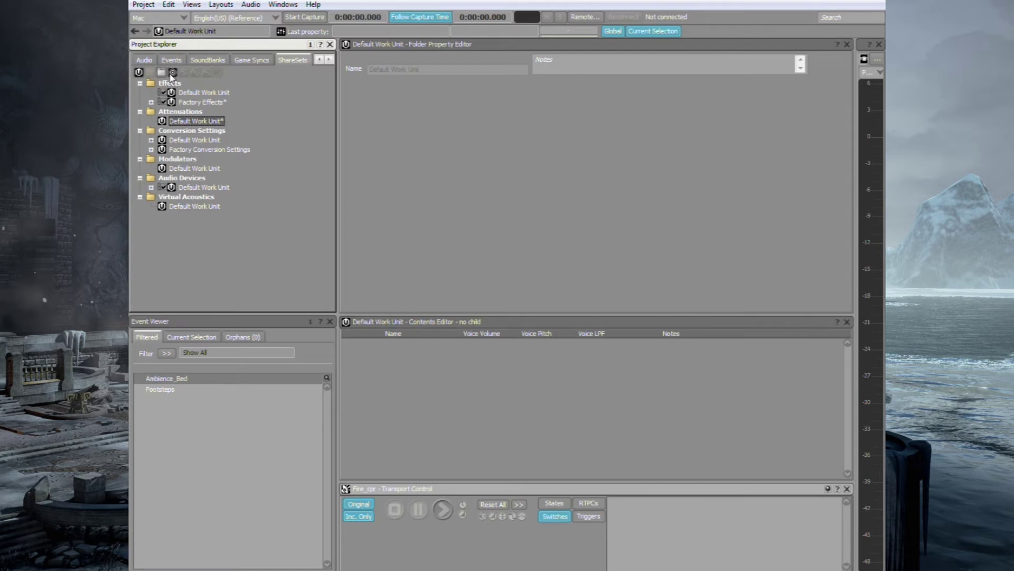
click(173, 73)
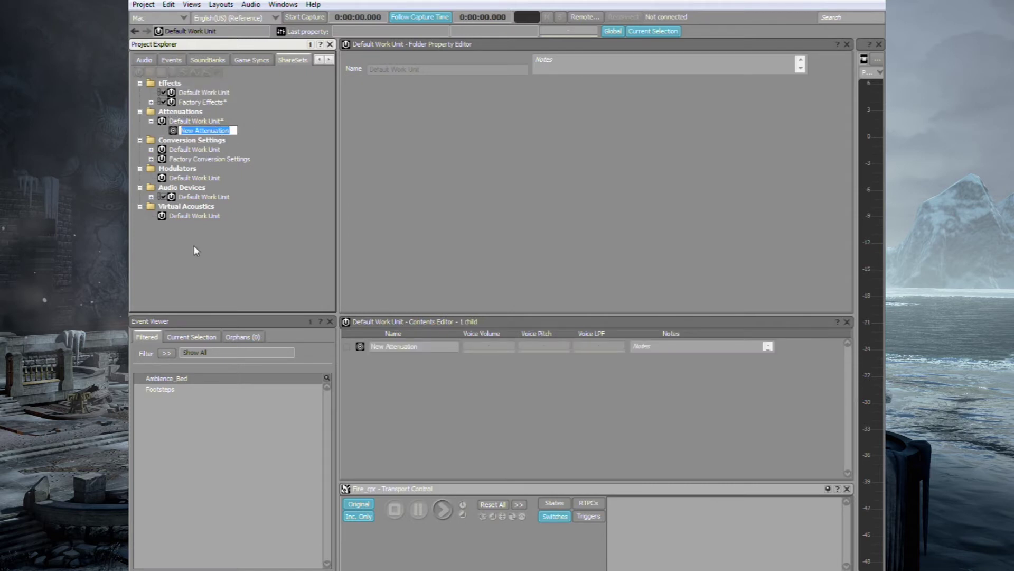
text(Fire)
key(Return)
Assign the Fire attenuation to the Fire_cpr sound and open it for editing.
click(172, 62)
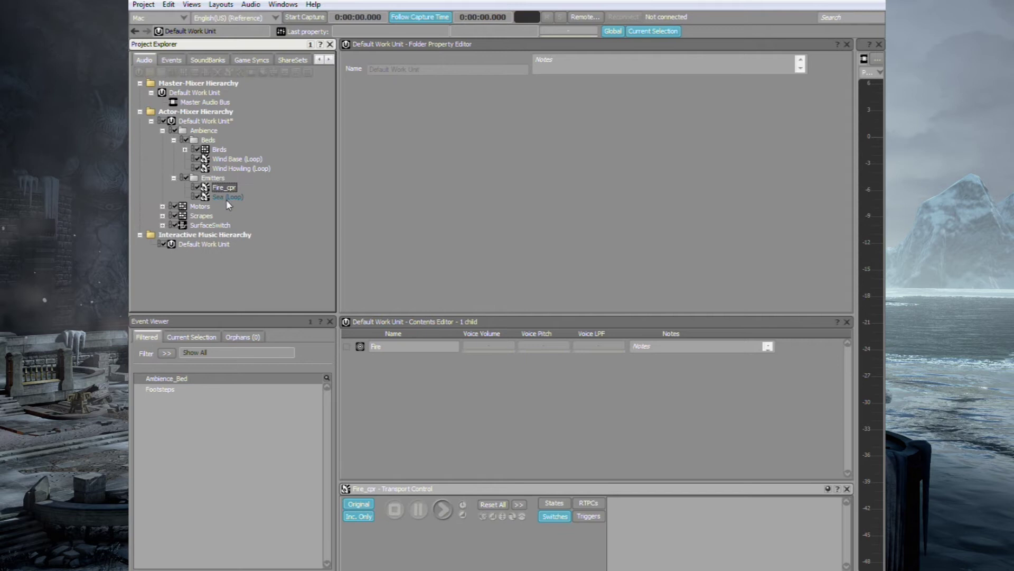
click(475, 181)
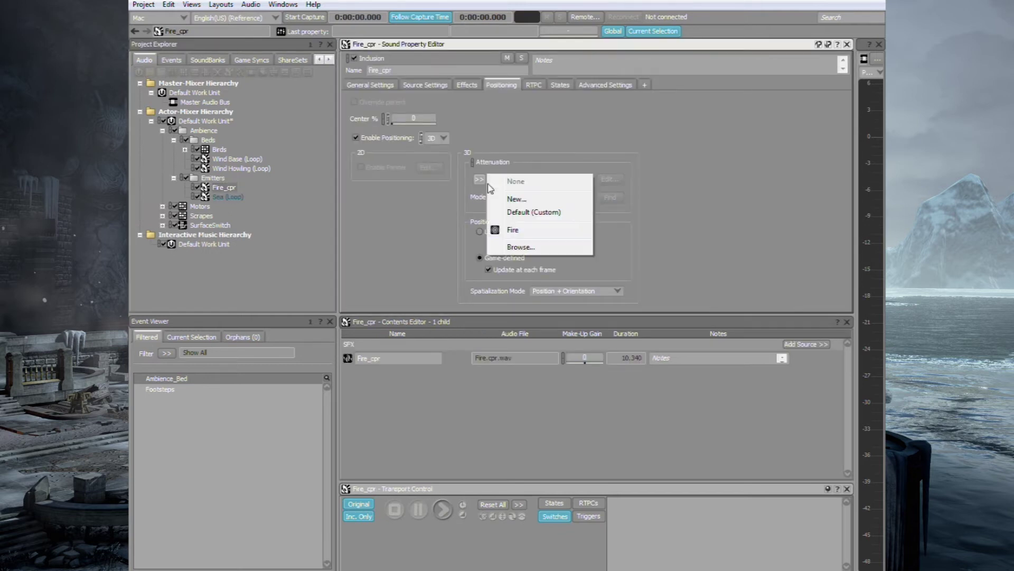
click(515, 231)
click(610, 179)
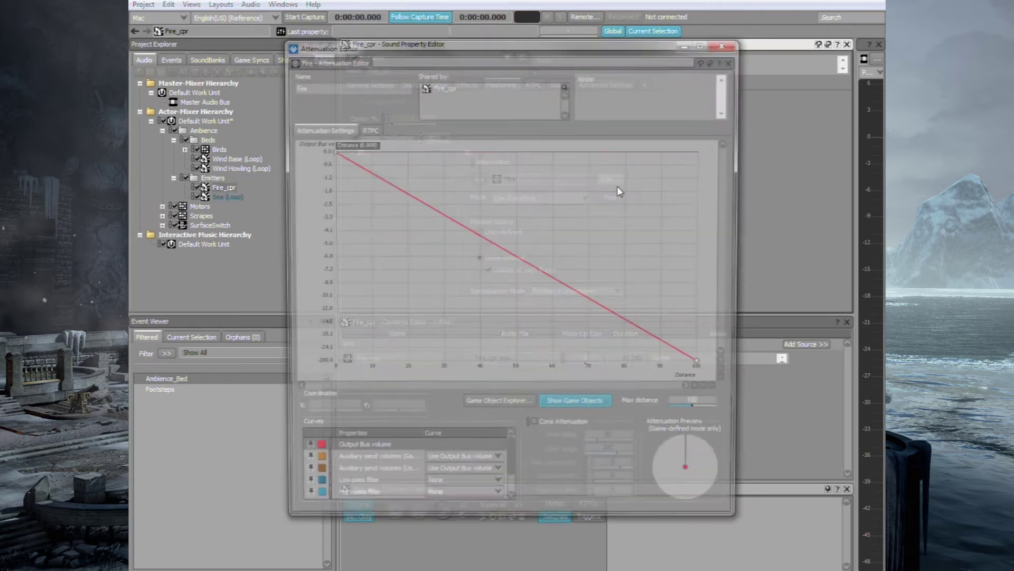
key(space)
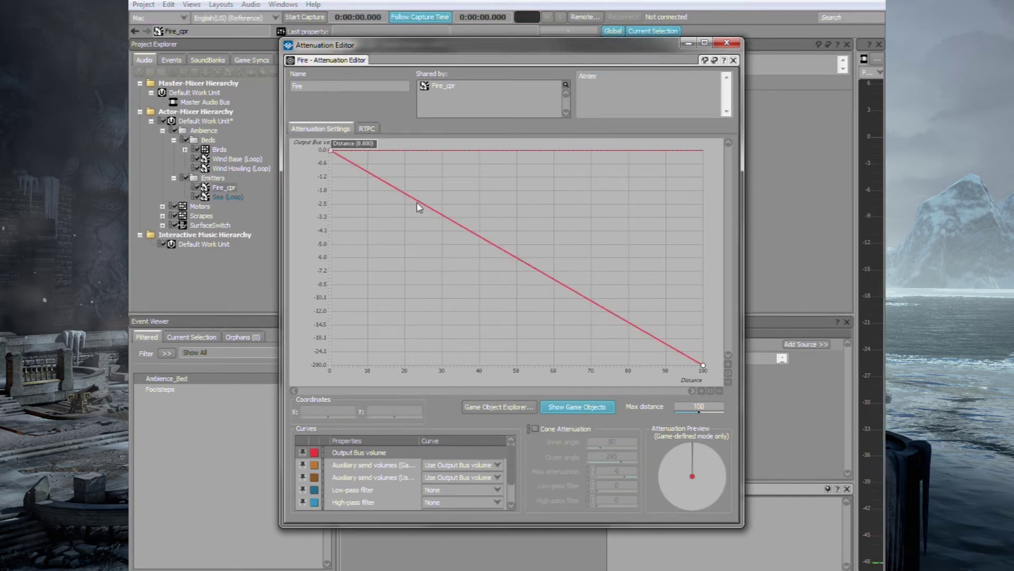
Add three points to the Output Bus volume curve at distances about 25, 42 and 66, with volumes about -1.9, -6.3 and -14.6.
double_click(410, 197)
click(496, 247)
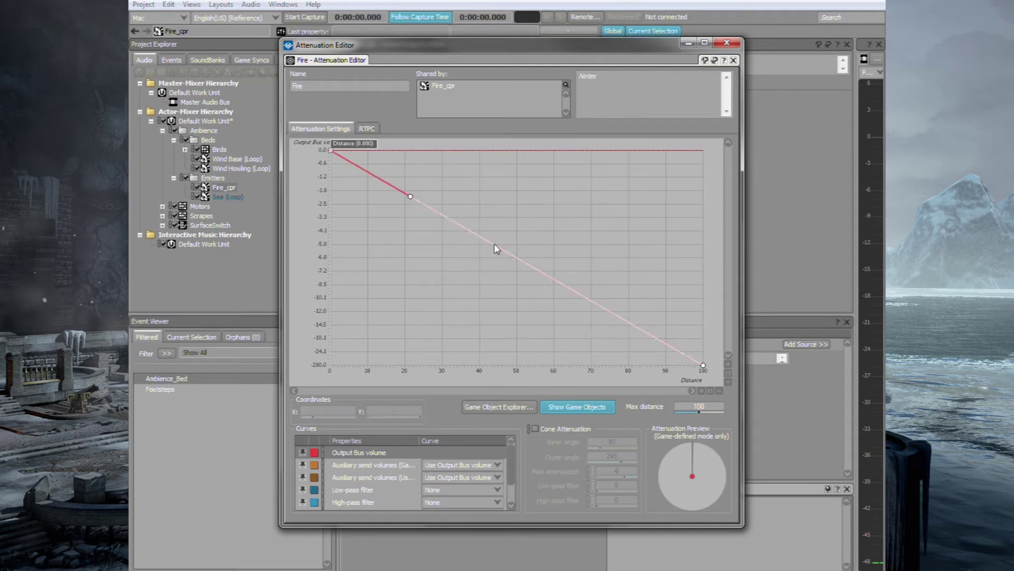
double_click(497, 246)
double_click(584, 297)
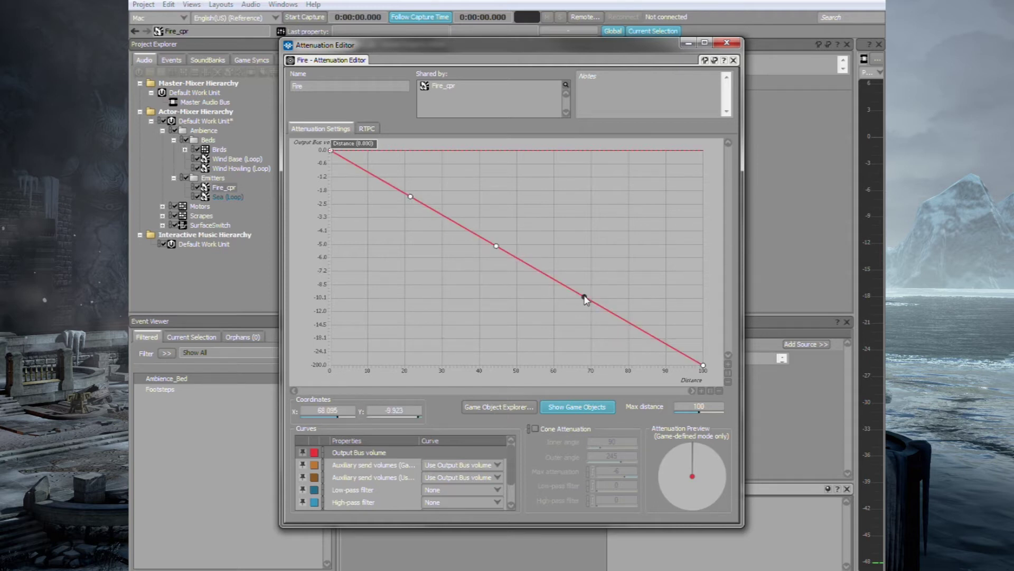
drag(495, 247, 487, 277)
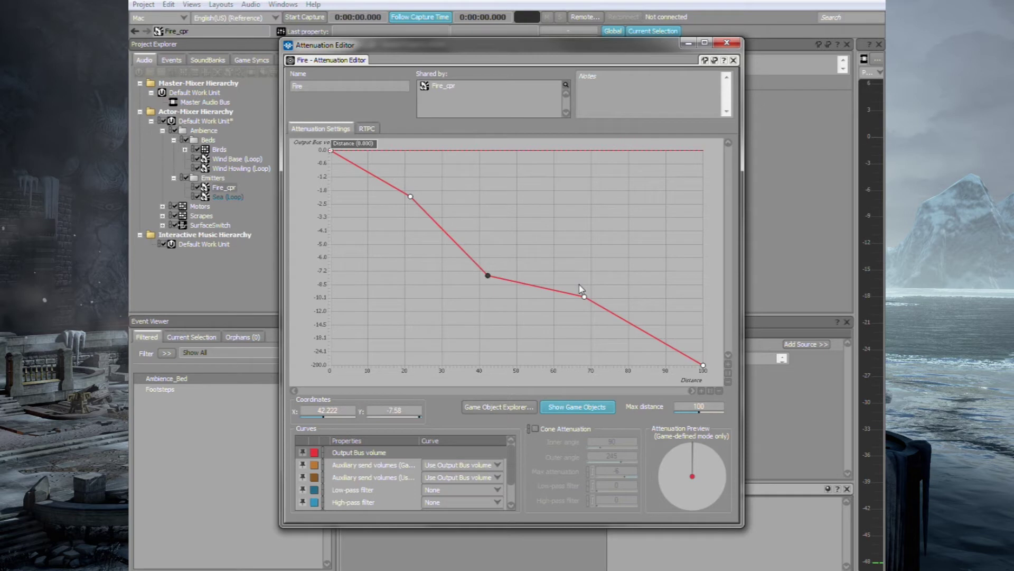
drag(410, 197, 422, 191)
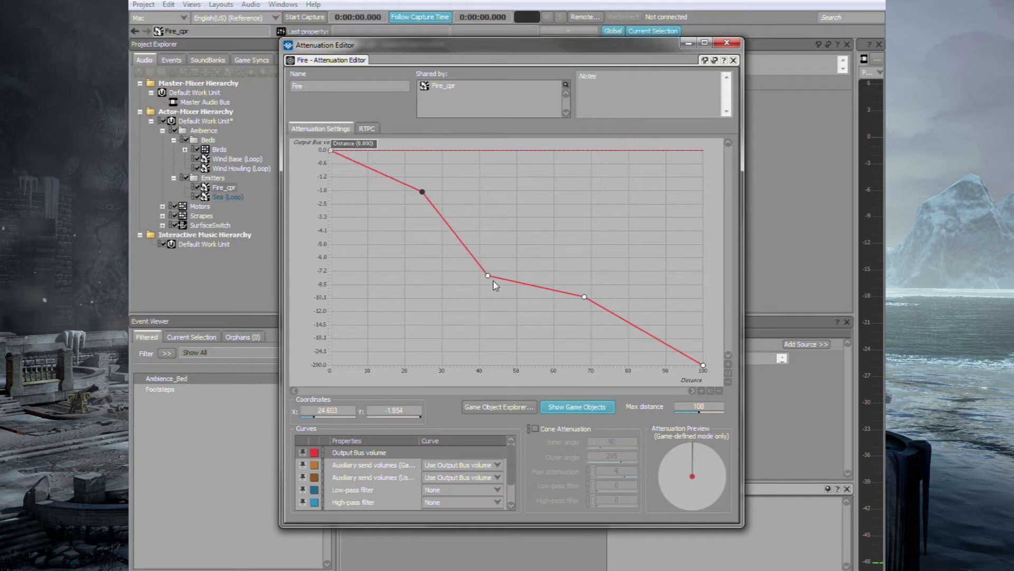
drag(488, 276, 486, 260)
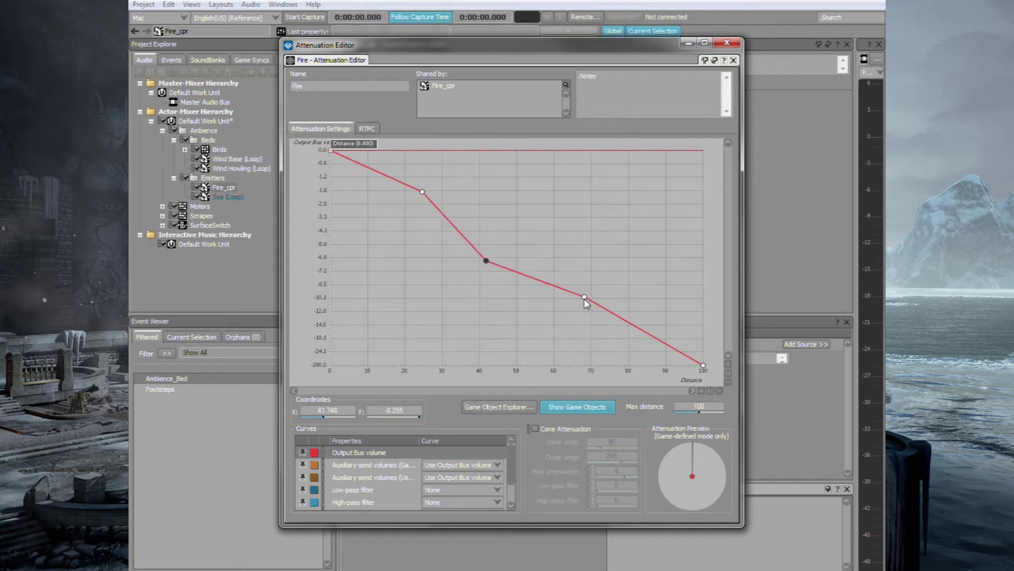
drag(588, 311, 579, 331)
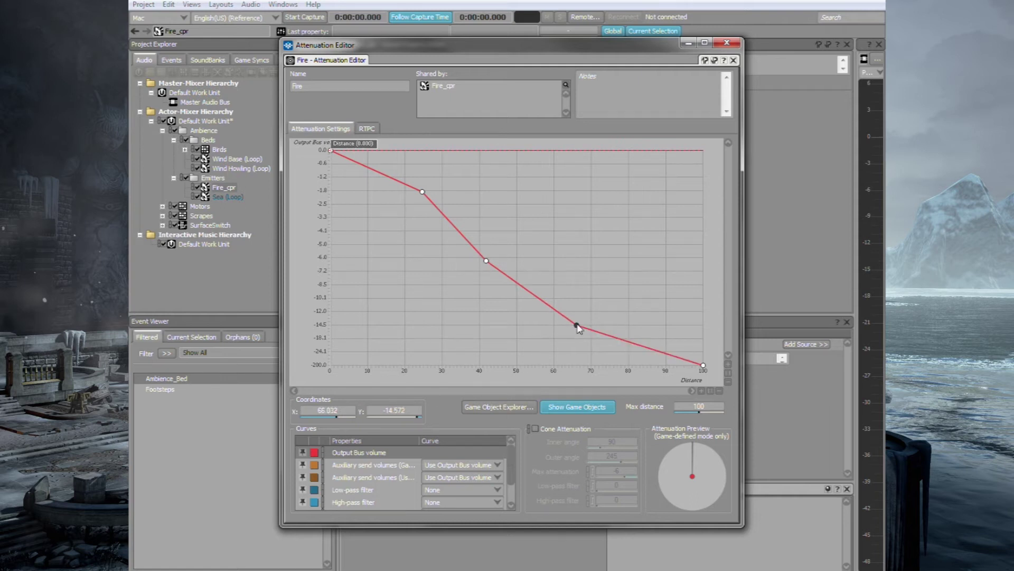
right_click(578, 327)
click(663, 361)
key(ctrl+z)
Give the attenuation's low-pass filter a Custom curve and lower its end point at distance 100 to 25 during playback.
click(362, 491)
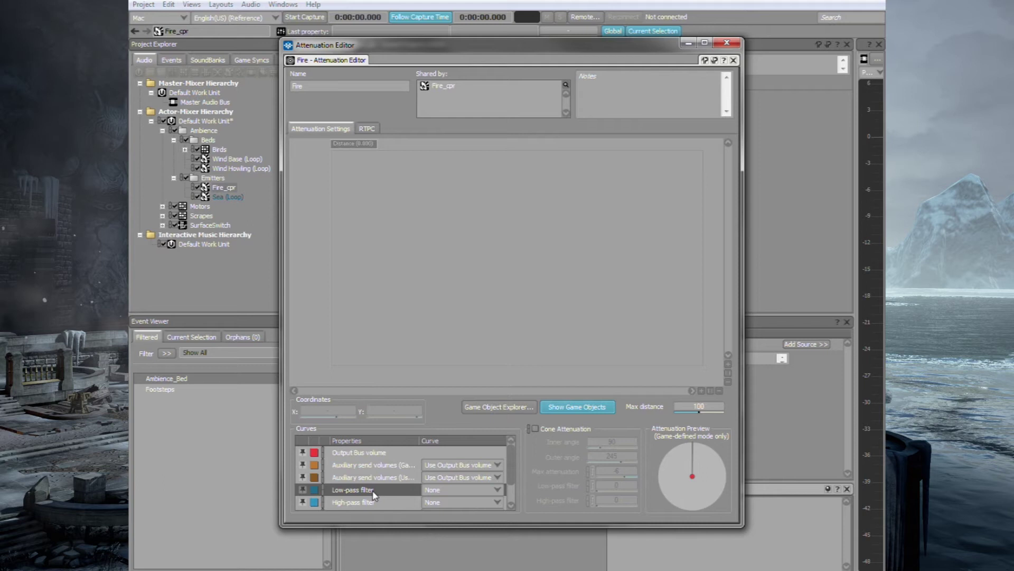
click(465, 490)
click(455, 508)
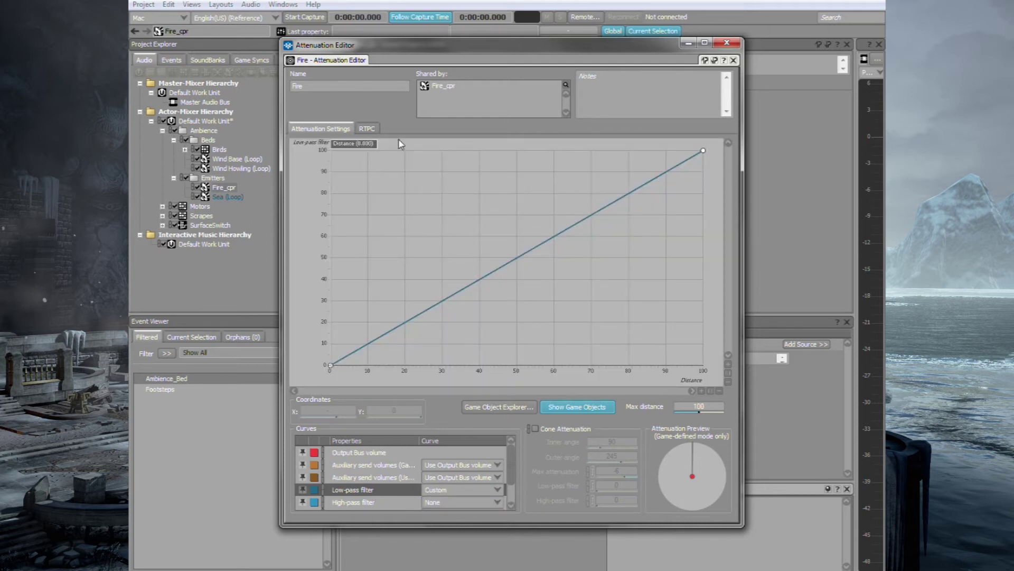
key(space)
mouse_move(357, 143)
mouse_down()
mouse_move(607, 143)
mouse_move(341, 150)
mouse_up()
drag(704, 151, 703, 311)
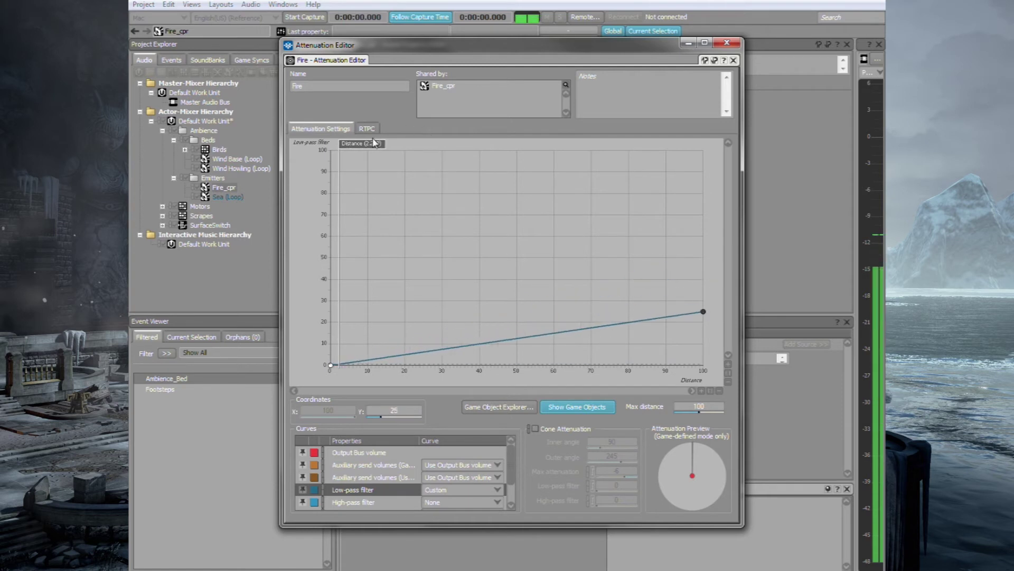
Audition the Fire attenuation back to distance 0, close its editor and show the general settings of Fire_cpr.
mouse_move(357, 144)
mouse_down()
mouse_move(687, 149)
mouse_move(484, 180)
mouse_move(485, 148)
mouse_move(687, 143)
mouse_move(411, 147)
mouse_move(328, 181)
mouse_up()
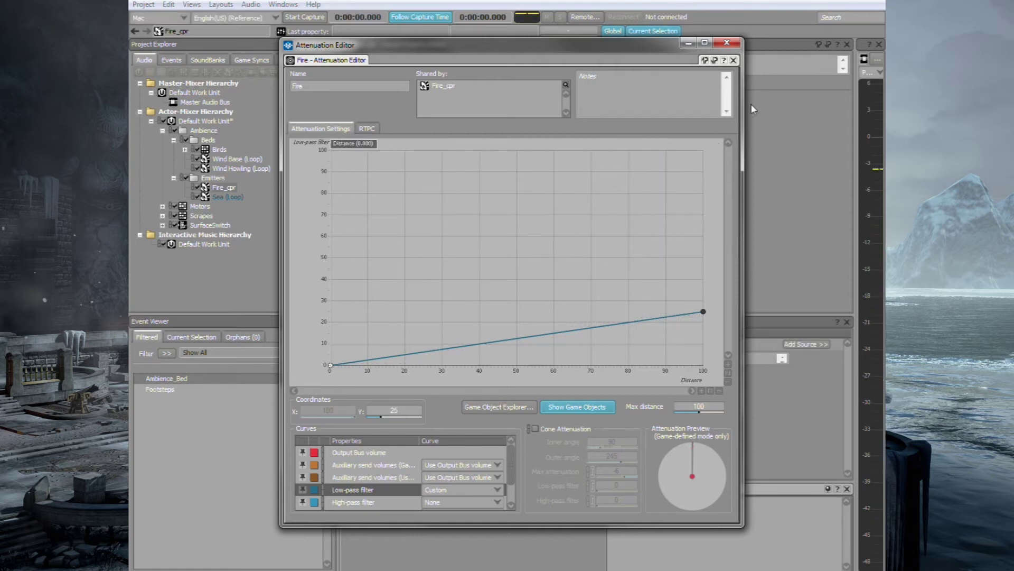
click(728, 47)
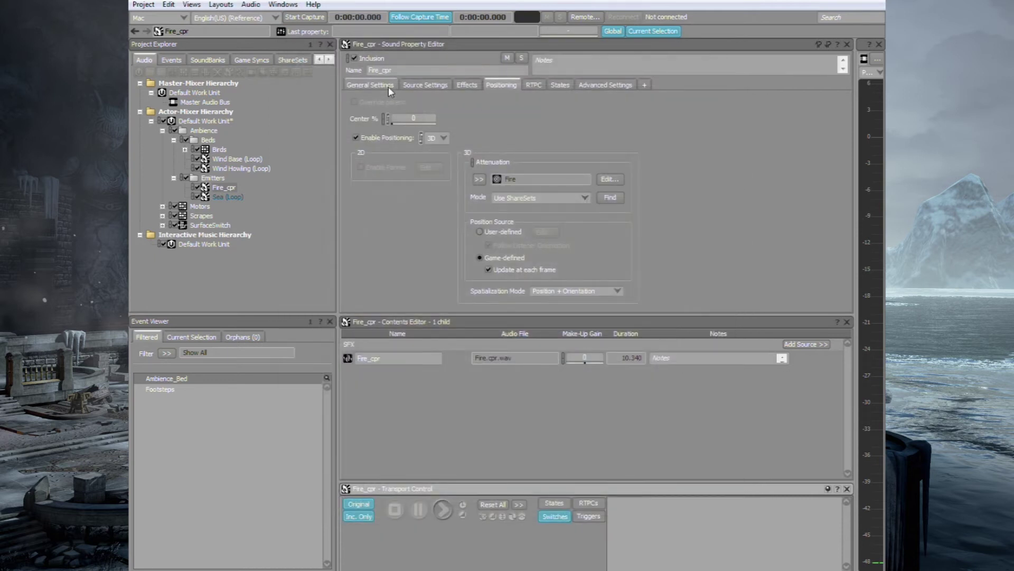
click(390, 88)
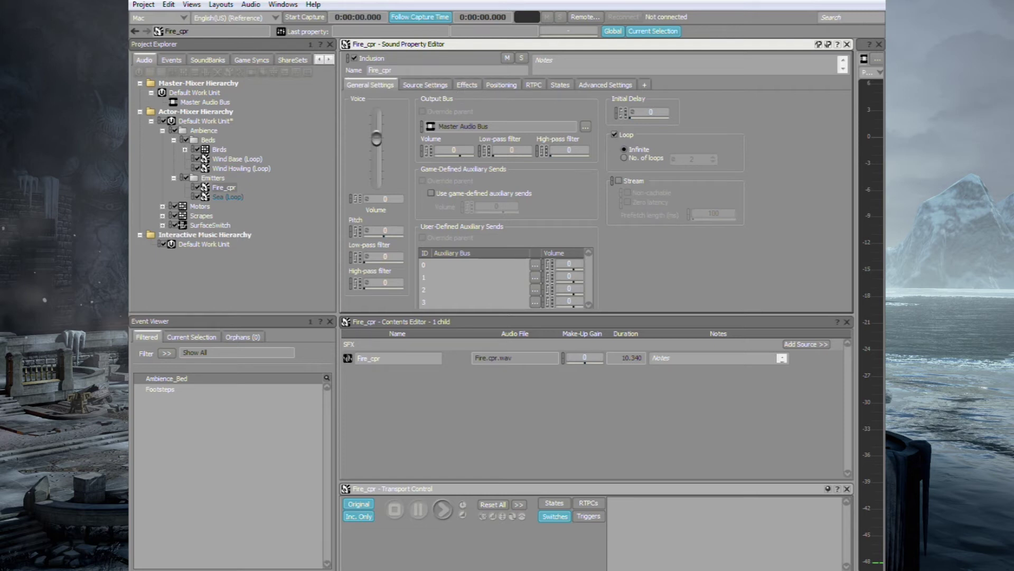
Enable looping on the Sea (Loop) sound and audition it briefly.
click(228, 197)
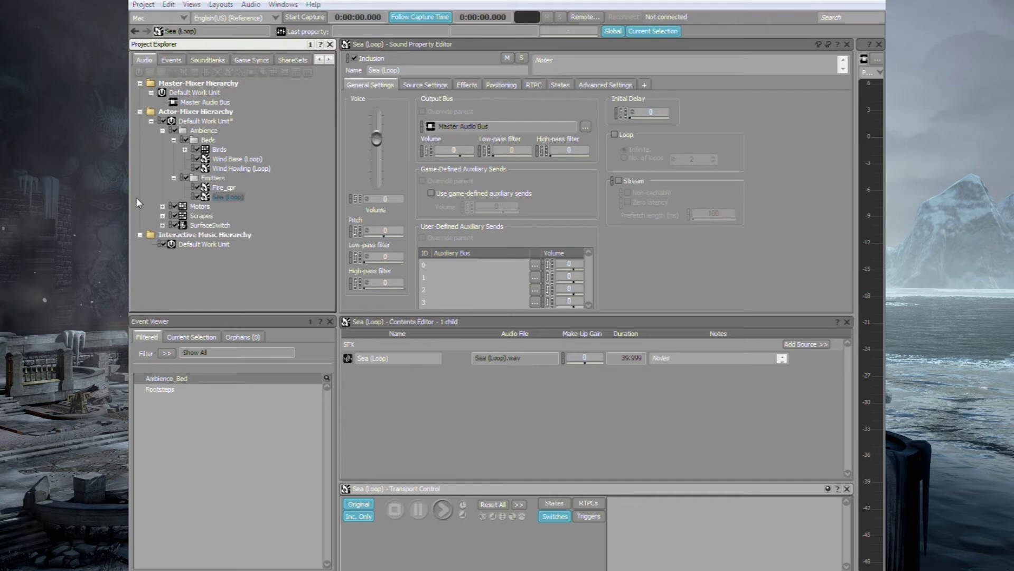
click(615, 134)
key(space)
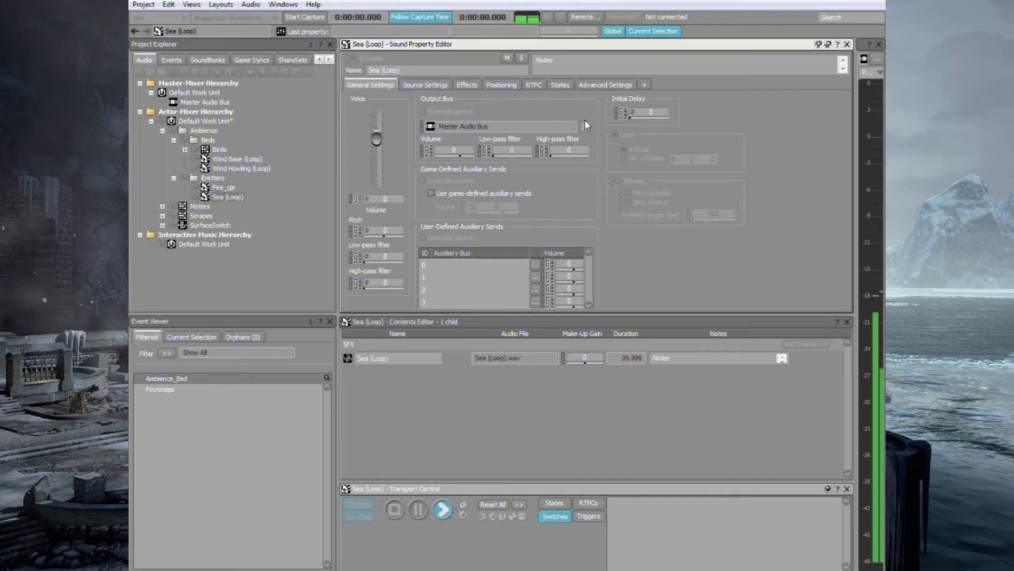
key(space)
Switch the Sea (Loop) sound to 3D positioning and assign it a new attenuation ShareSet named Sea.
click(500, 84)
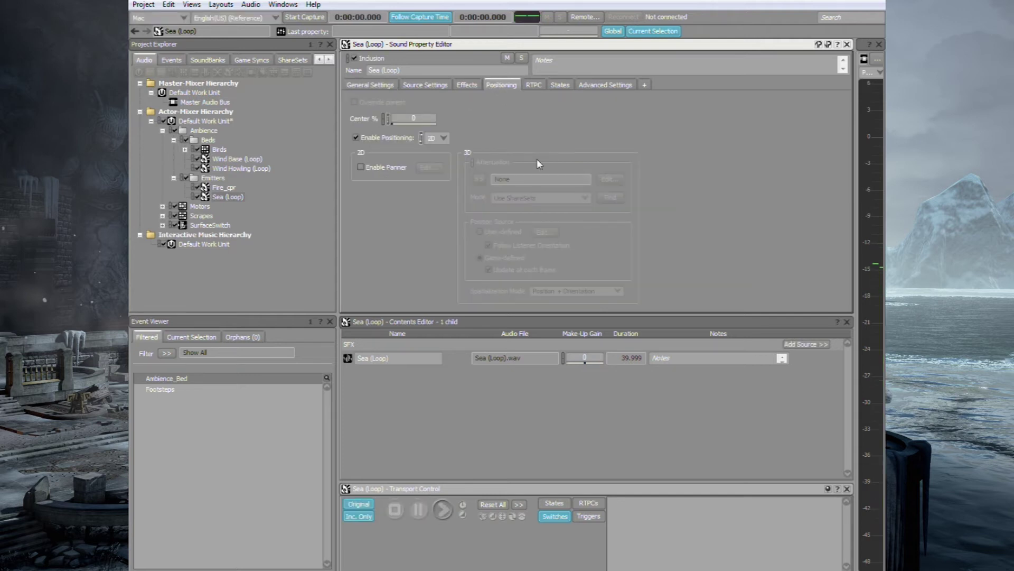
click(444, 138)
click(433, 157)
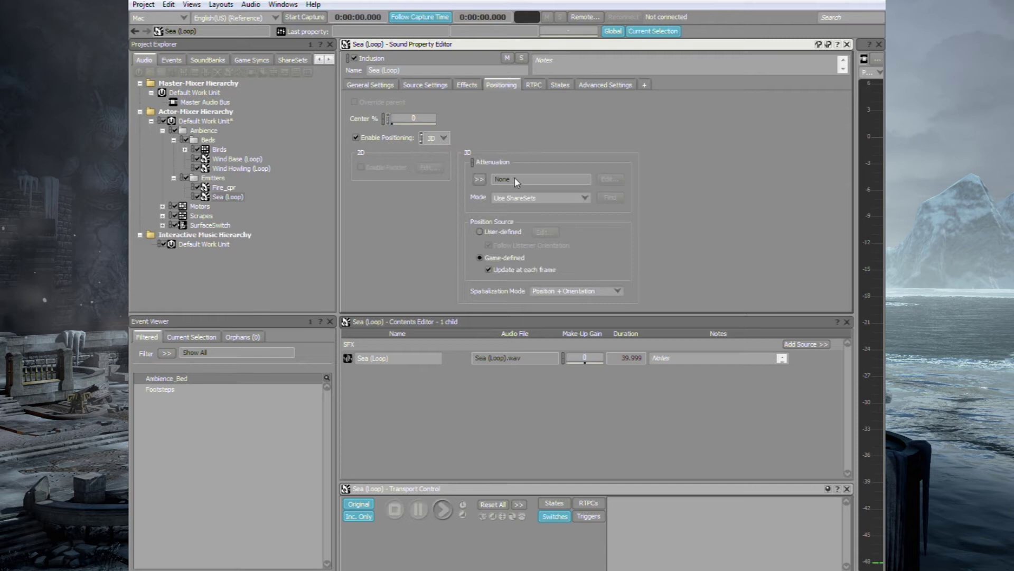
click(479, 179)
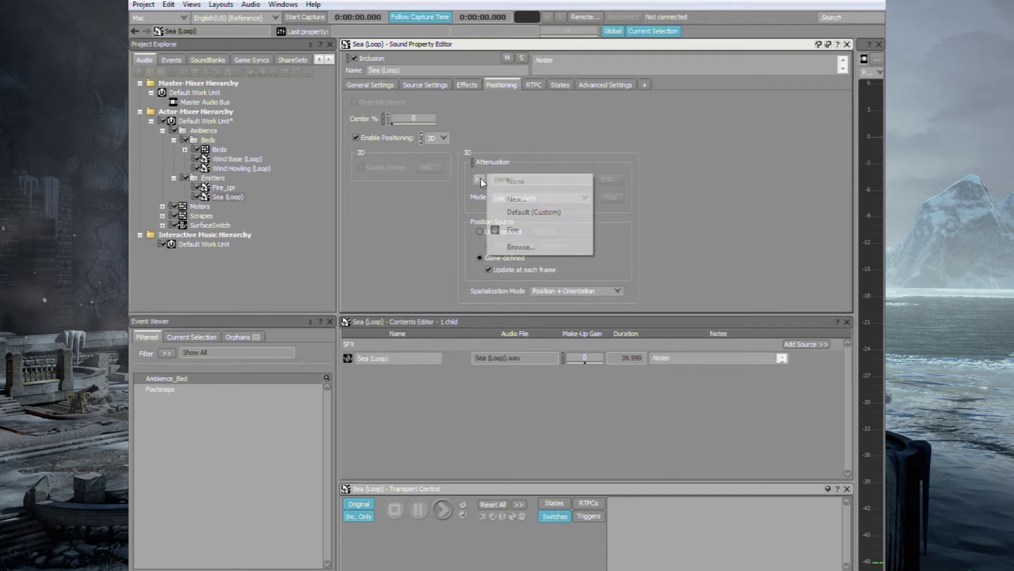
click(516, 198)
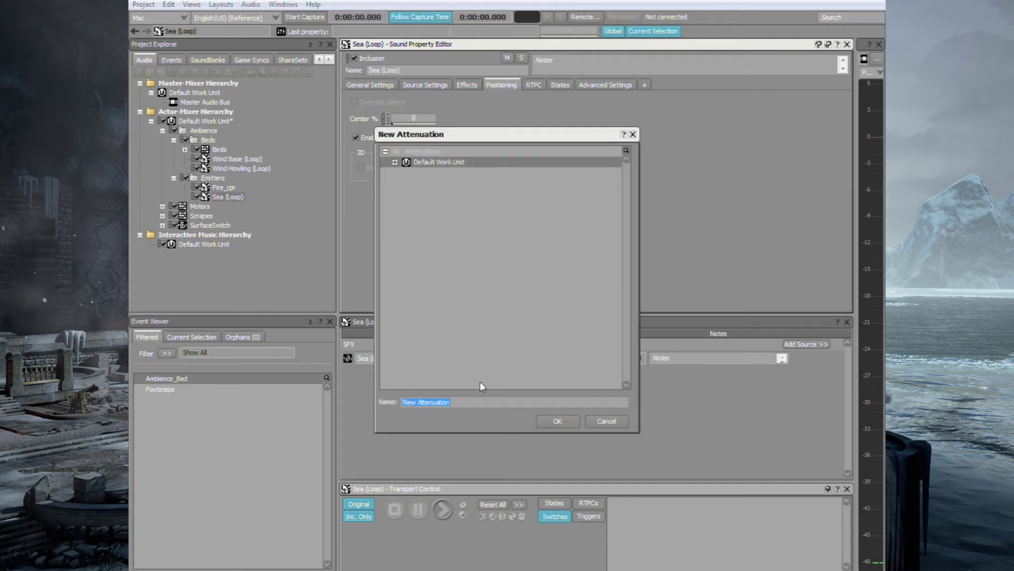
text(Sea)
click(557, 423)
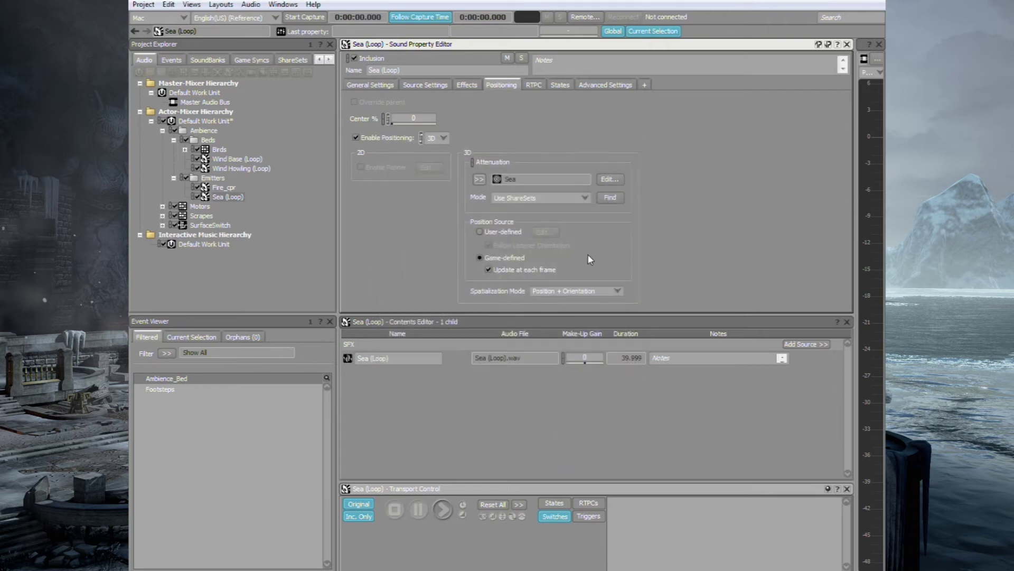
Set the Sea attenuation's maximum distance to 2000 and close the Attenuation Editor.
click(610, 179)
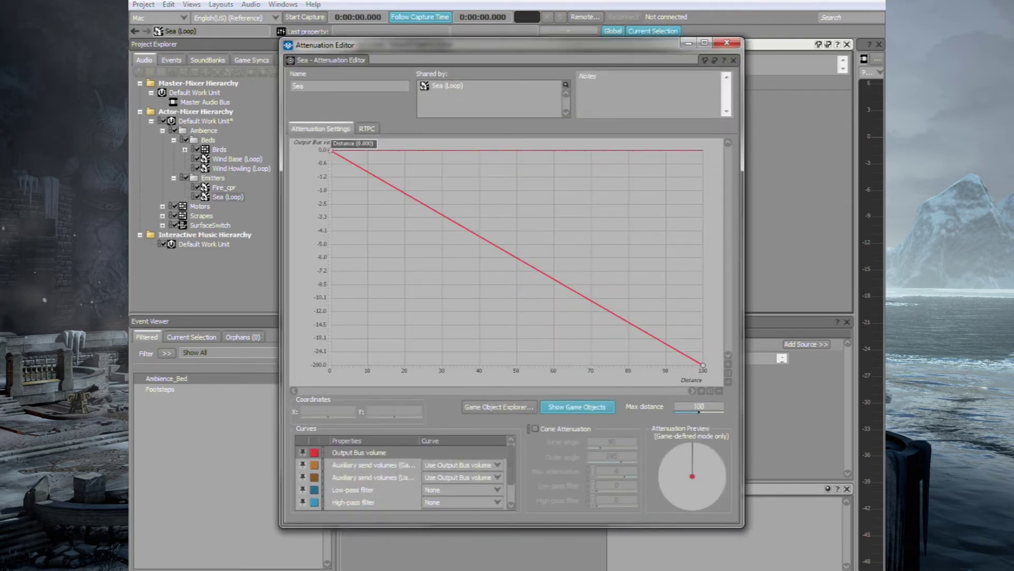
double_click(698, 406)
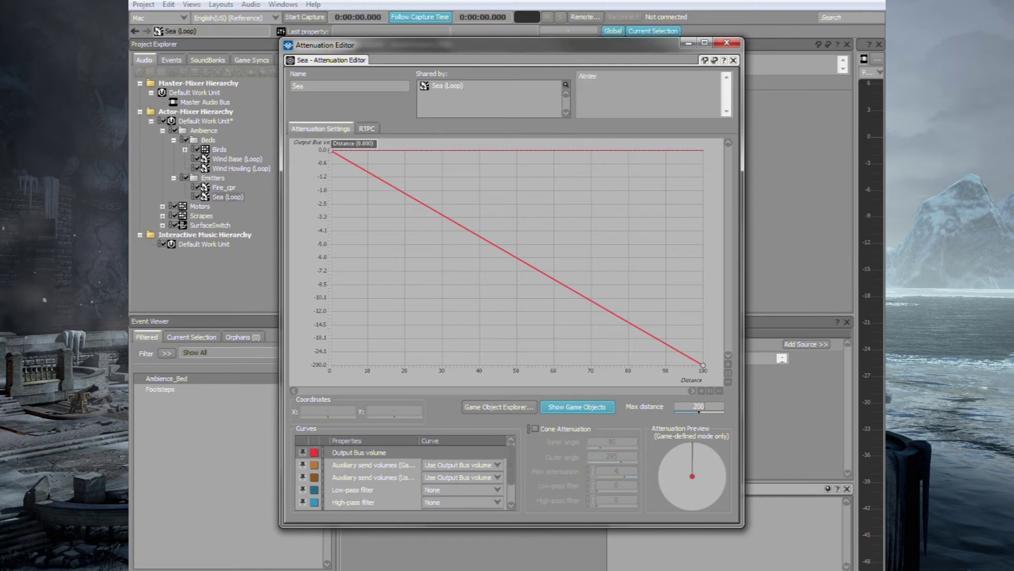
text(2000)
key(Return)
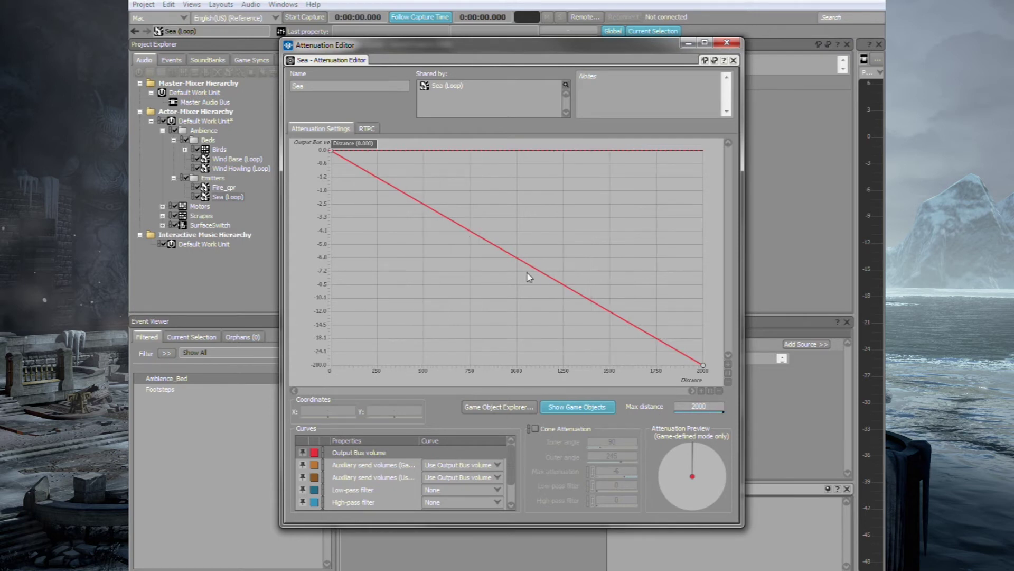
click(730, 41)
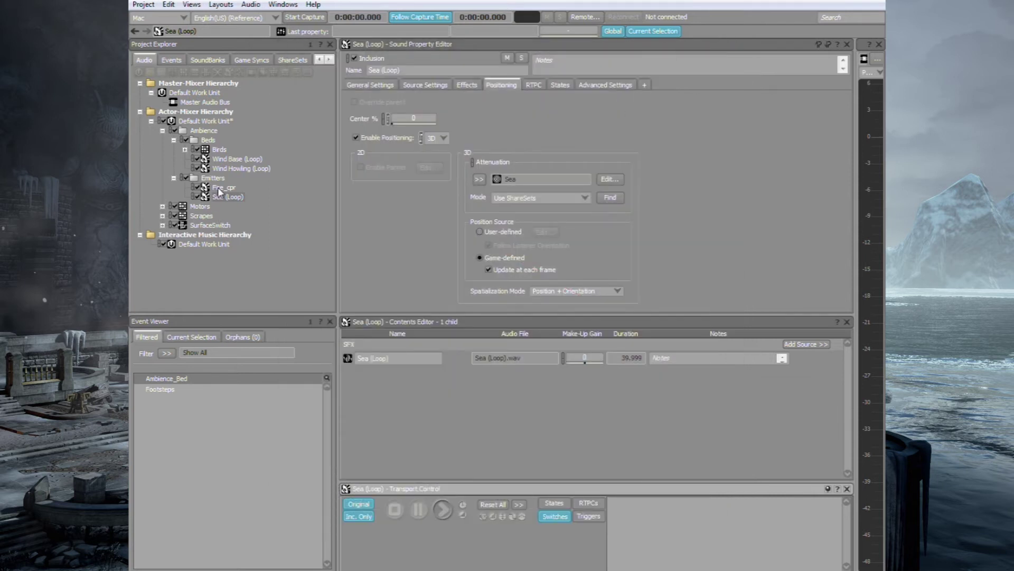
Create a Play event for the Fire_cpr sound, name it Fire, and display the Ambience_Bed event.
right_click(231, 188)
mouse_move(392, 224)
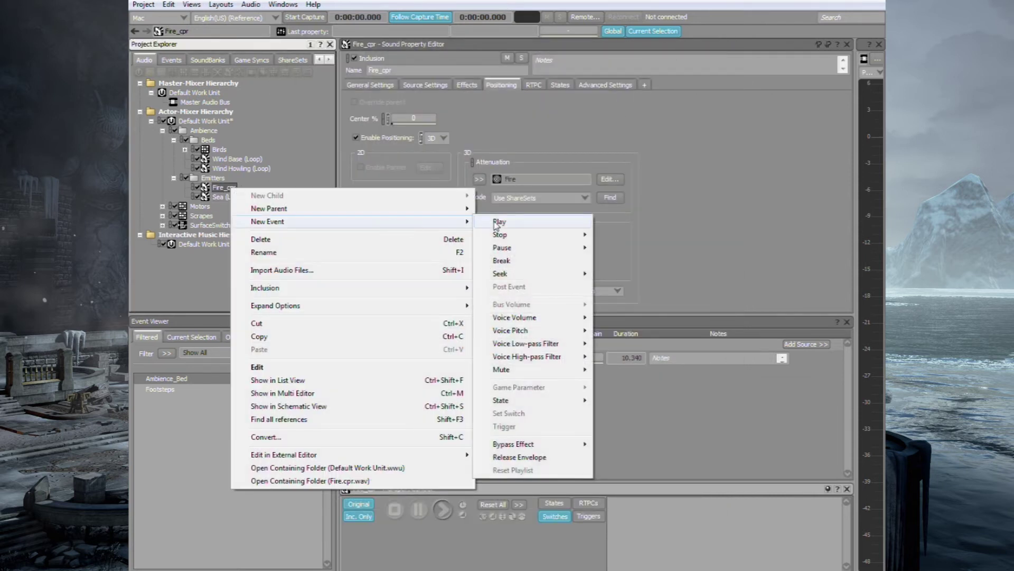
click(499, 222)
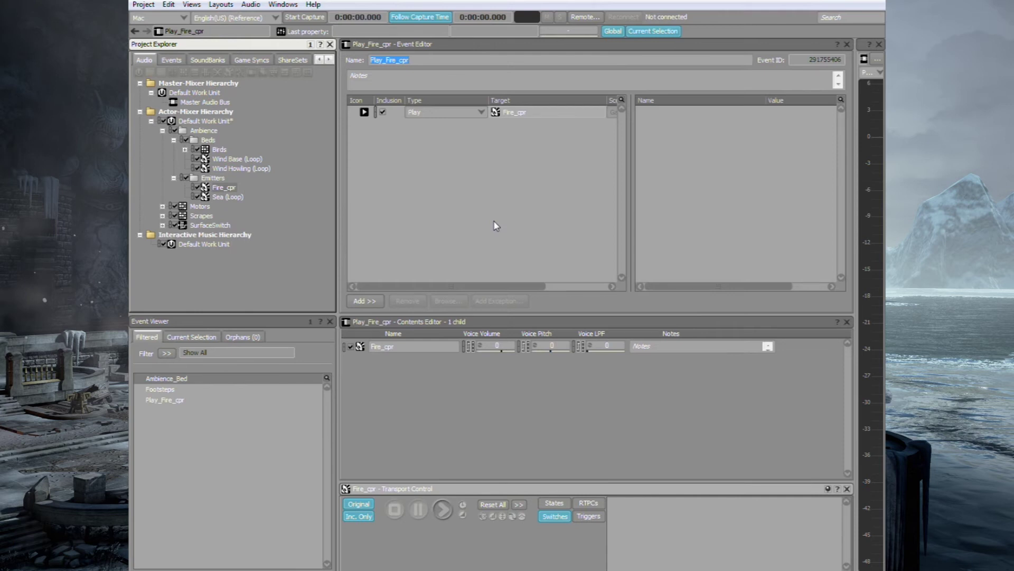
key(Return)
click(174, 378)
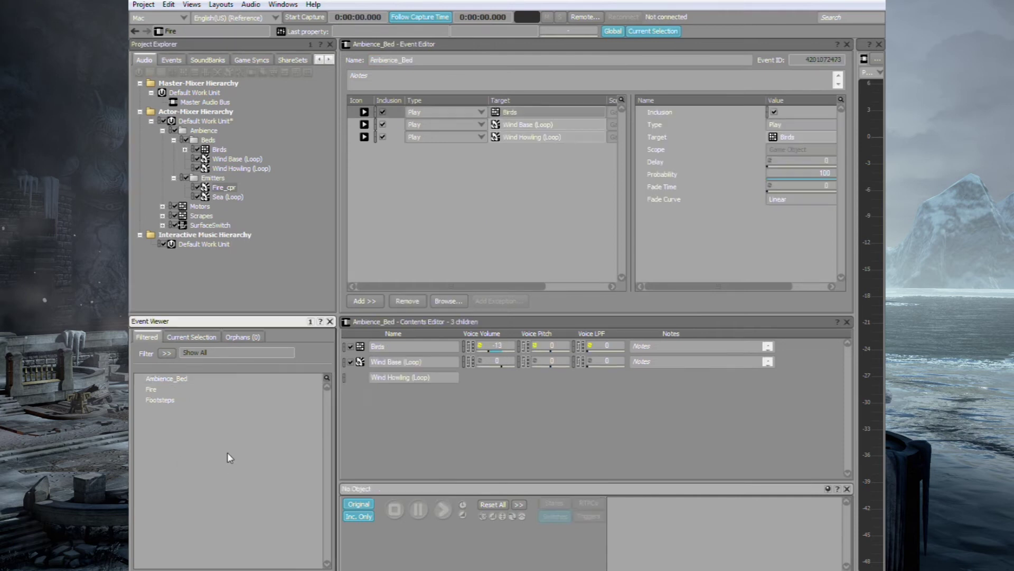
Create a Play event for the Sea (Loop) sound and name it Sea.
click(218, 196)
right_click(227, 197)
mouse_move(317, 231)
click(496, 231)
text(Se)
key(Return)
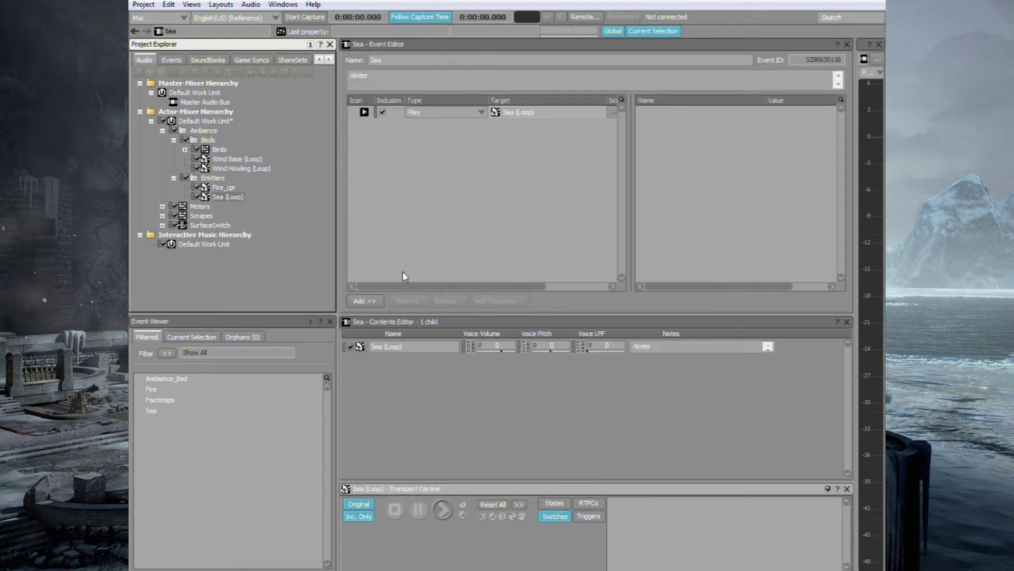
Switch to the SoundBank layout and add the Ambience_Bed, Fire and Sea events to the Master SoundBank.
click(217, 487)
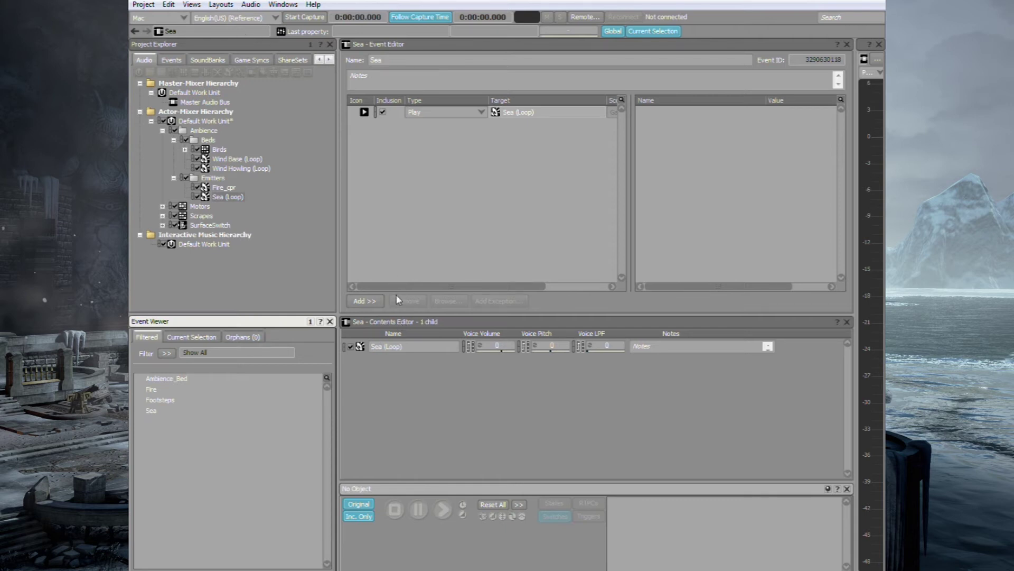
key(F7)
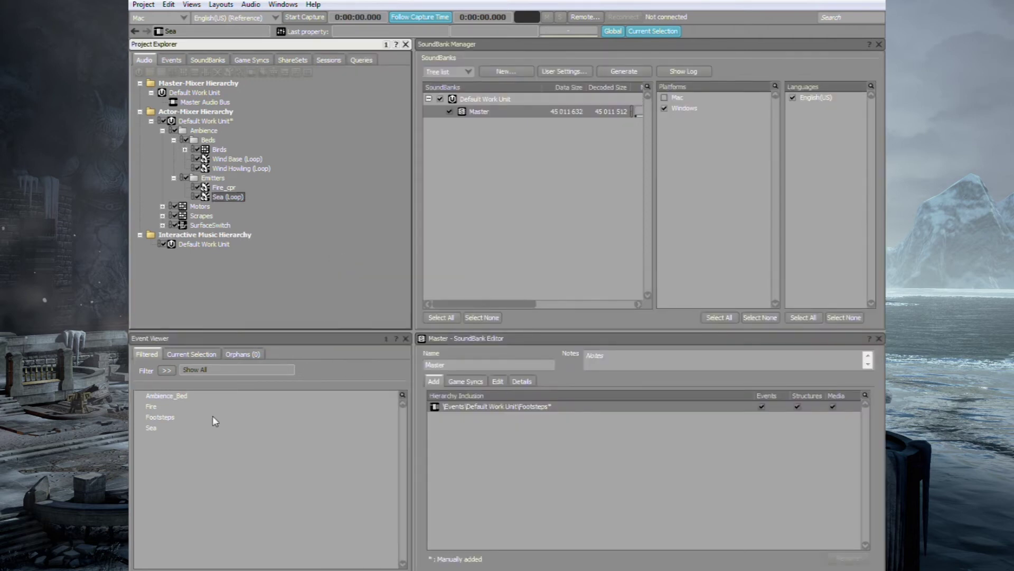
click(153, 428)
ctrl+click(158, 407)
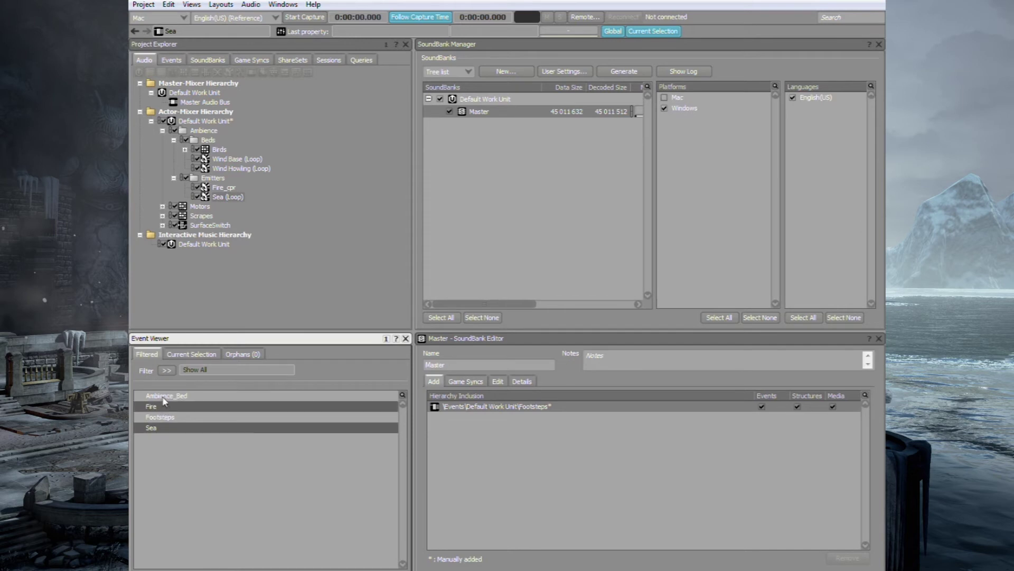
ctrl+click(172, 393)
drag(173, 394, 544, 463)
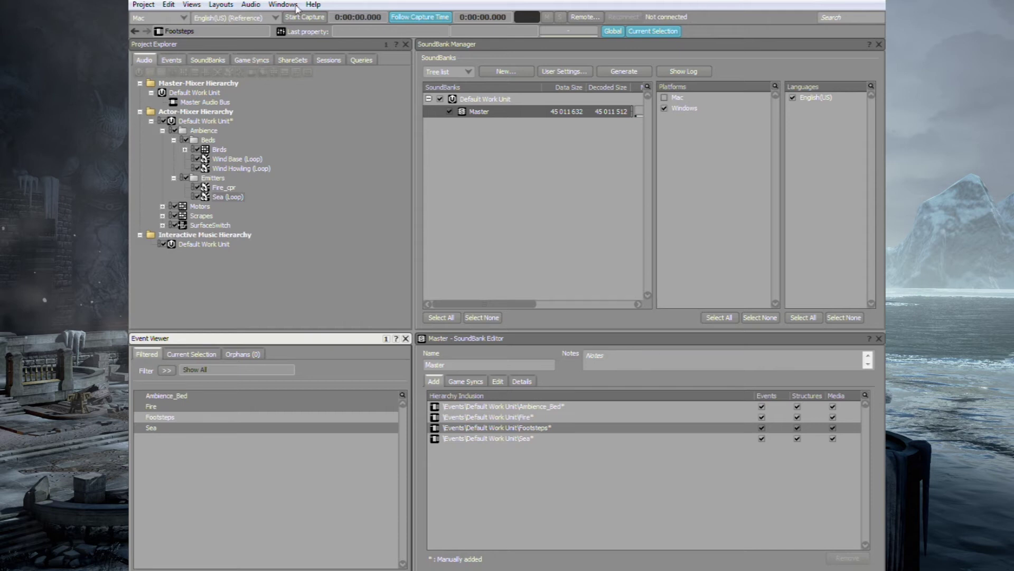
Save the project, generate the Master SoundBank for Windows and close the generation report.
click(636, 73)
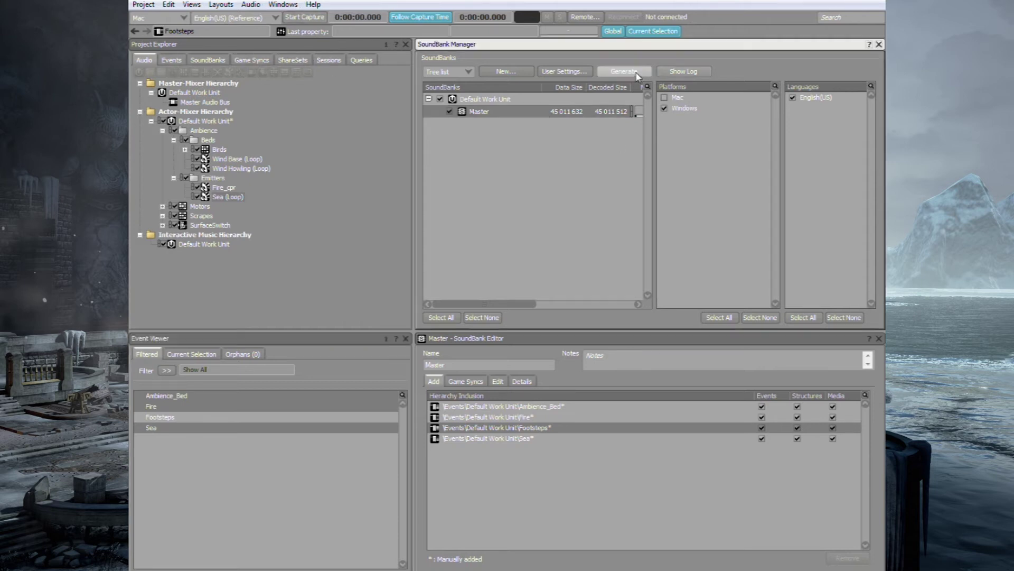
click(144, 4)
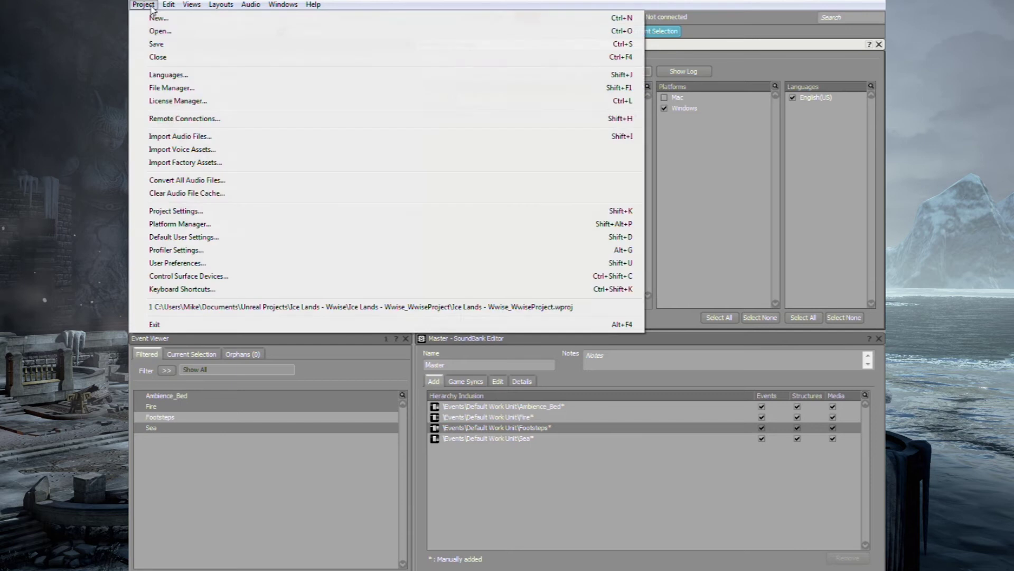
click(161, 42)
click(616, 72)
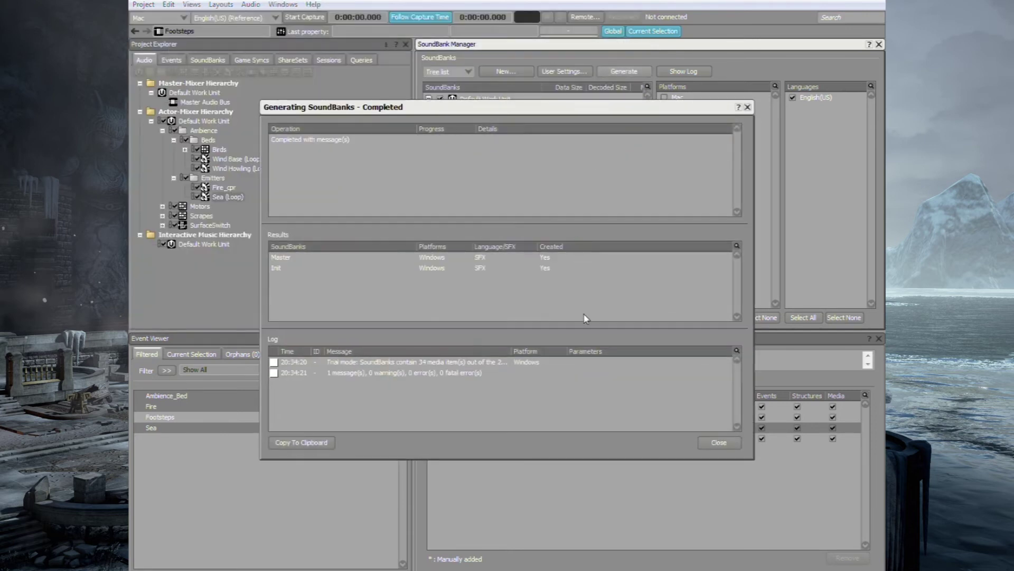
click(719, 443)
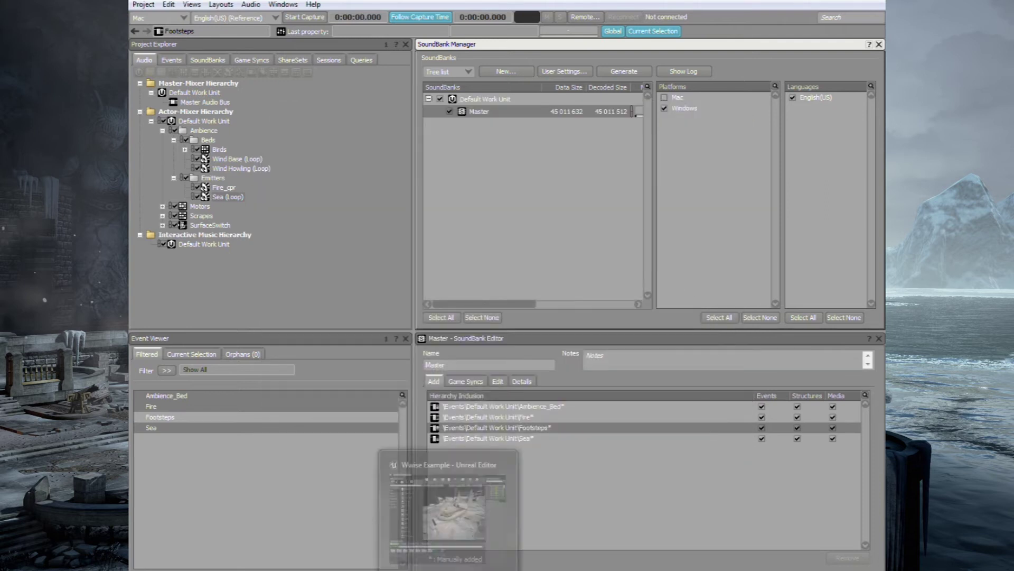
Switch to the Unreal Editor, find the AkAmbientSound actor and place one on the courtyard floor near the fire.
click(450, 502)
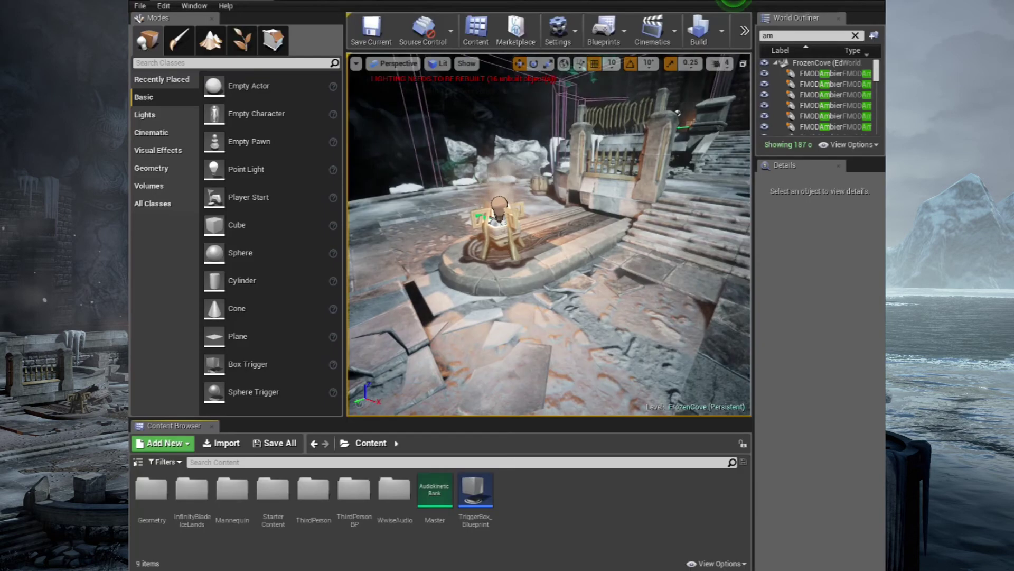
drag(550, 317, 545, 222)
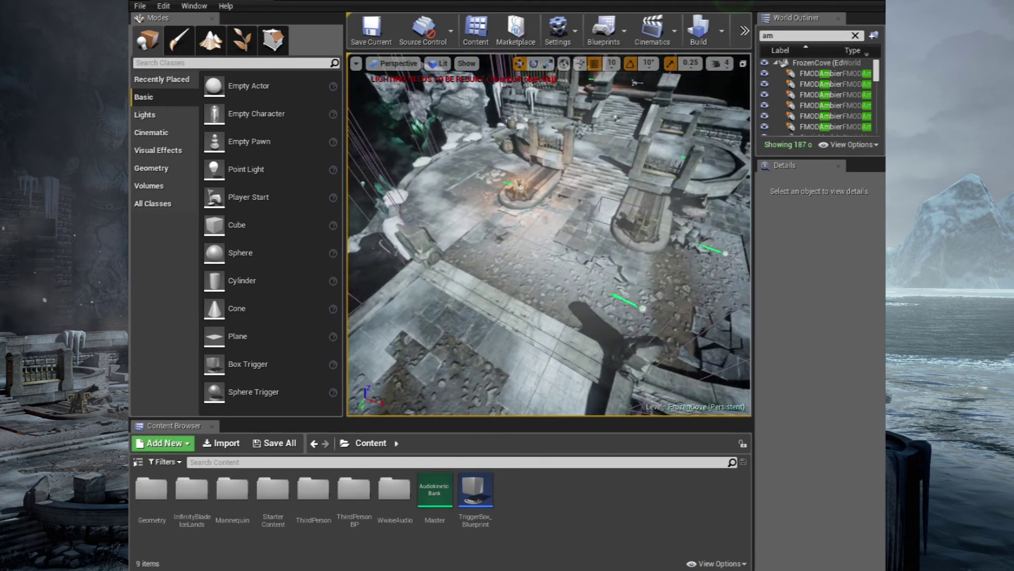
click(194, 63)
text(ak)
drag(189, 197, 546, 231)
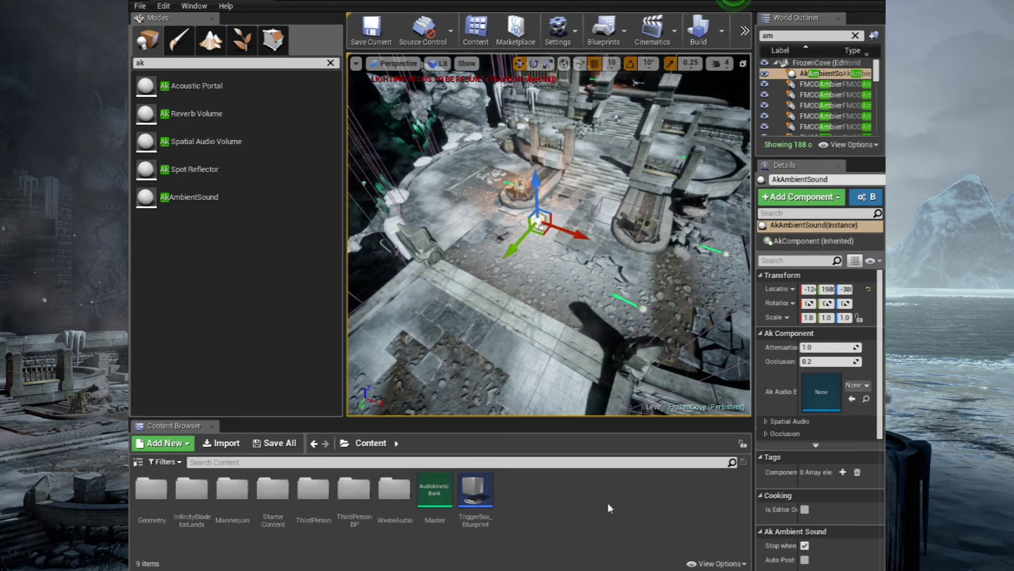
Open the Events folder inside WwiseAudio and generate the Wwise SoundBanks from the Unreal Editor.
double_click(398, 491)
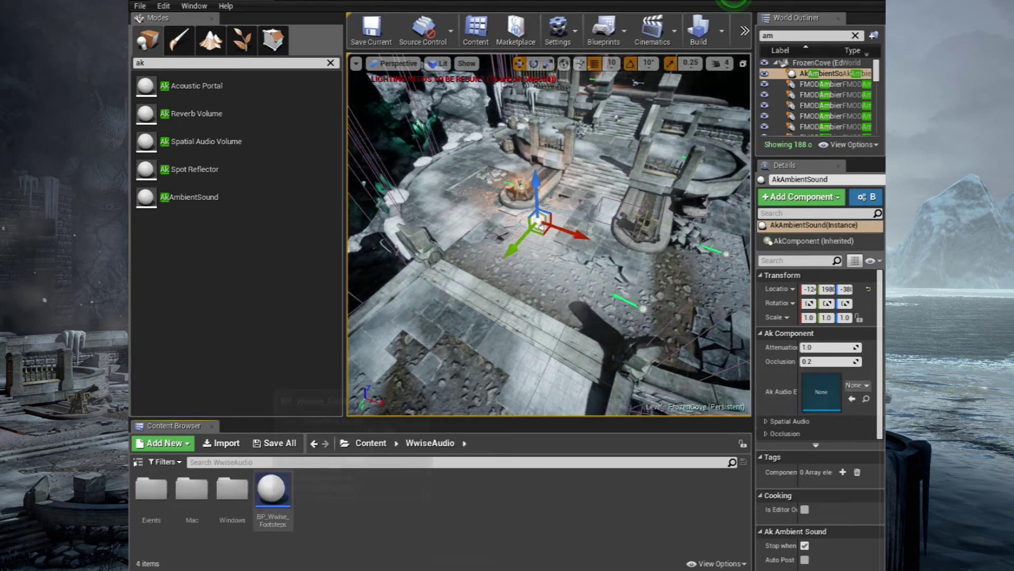
double_click(151, 488)
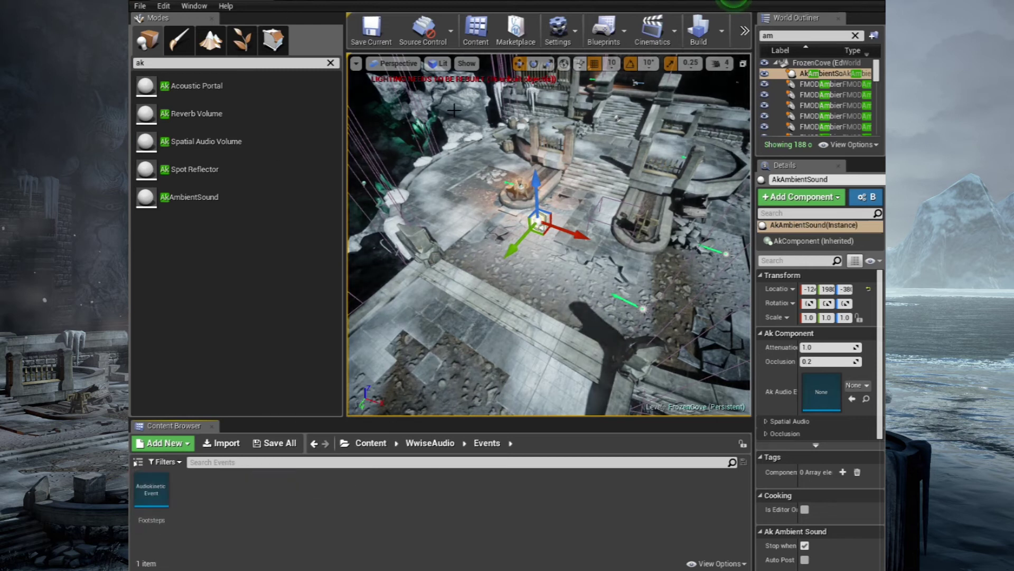
click(723, 31)
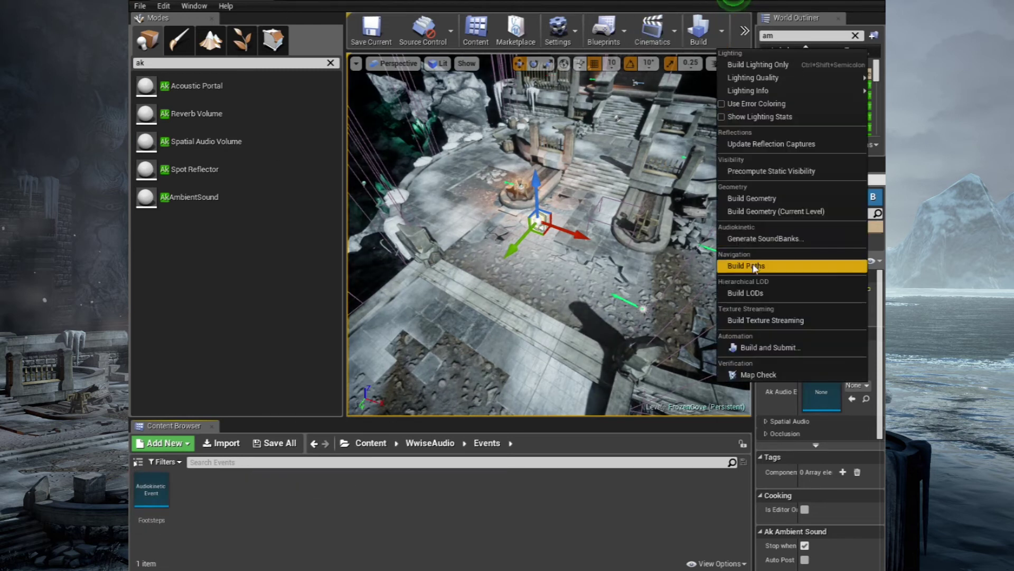
click(757, 240)
click(665, 376)
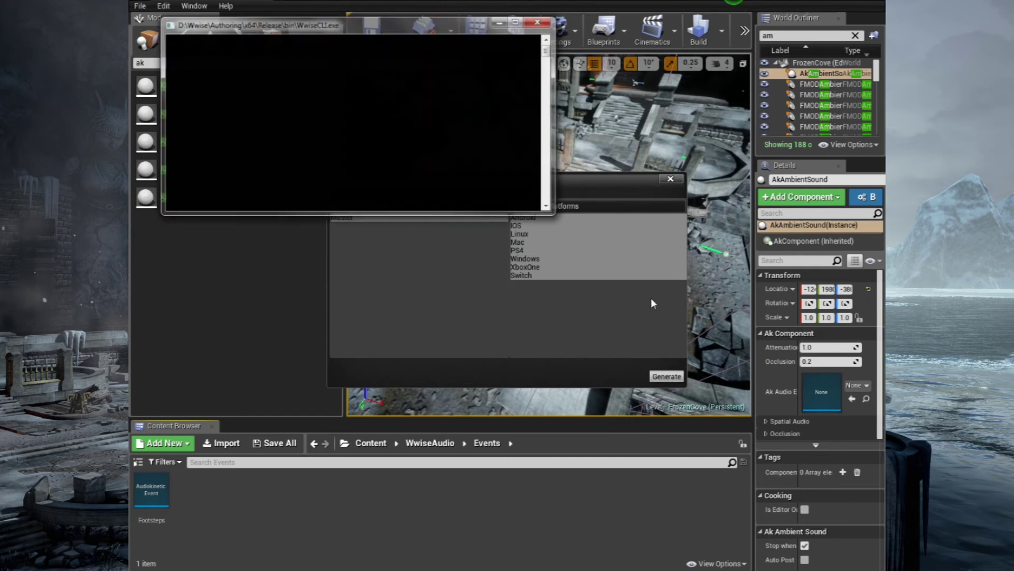
Import the Ambience_Bed, Fire and Sea events from the Wwise Picker into the Events folder and close the picker.
click(194, 6)
click(231, 59)
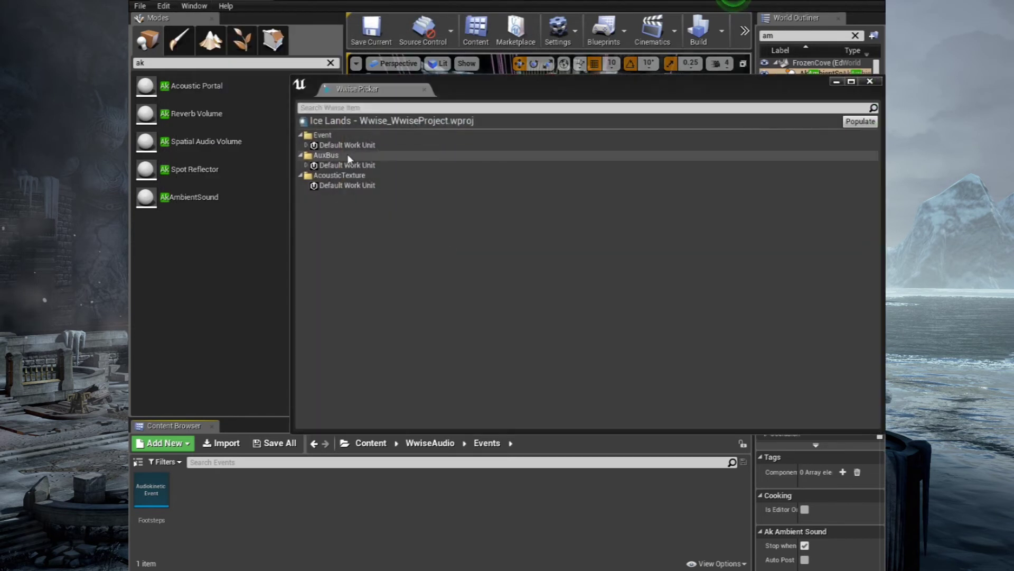
click(307, 145)
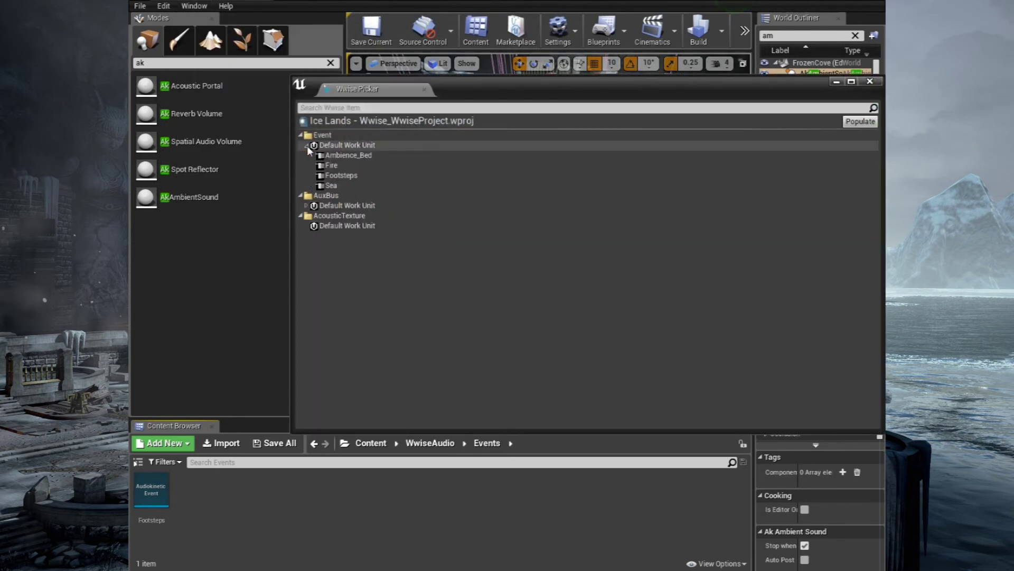
click(339, 156)
ctrl+click(332, 165)
ctrl+click(333, 185)
drag(333, 185, 251, 486)
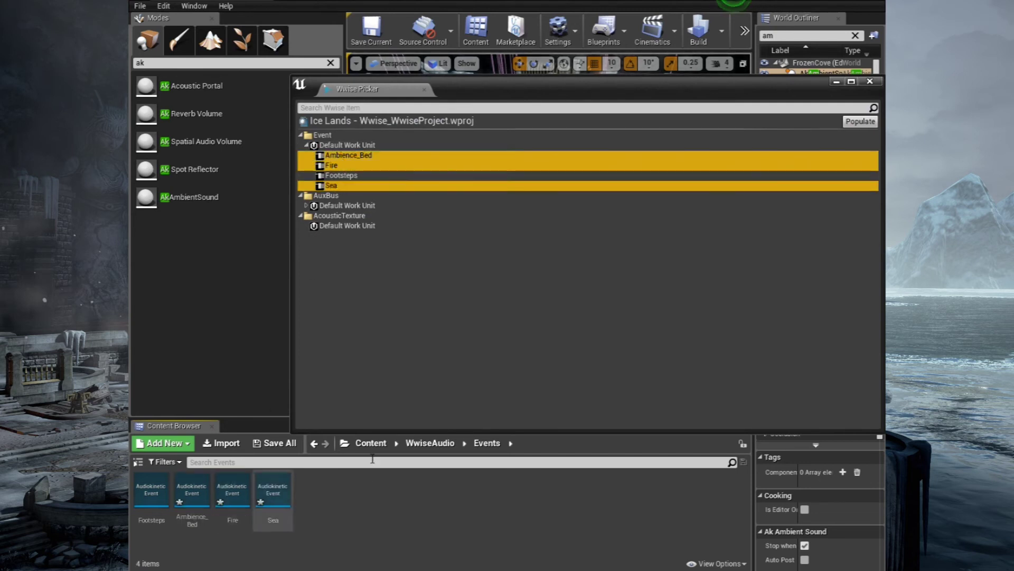
click(870, 80)
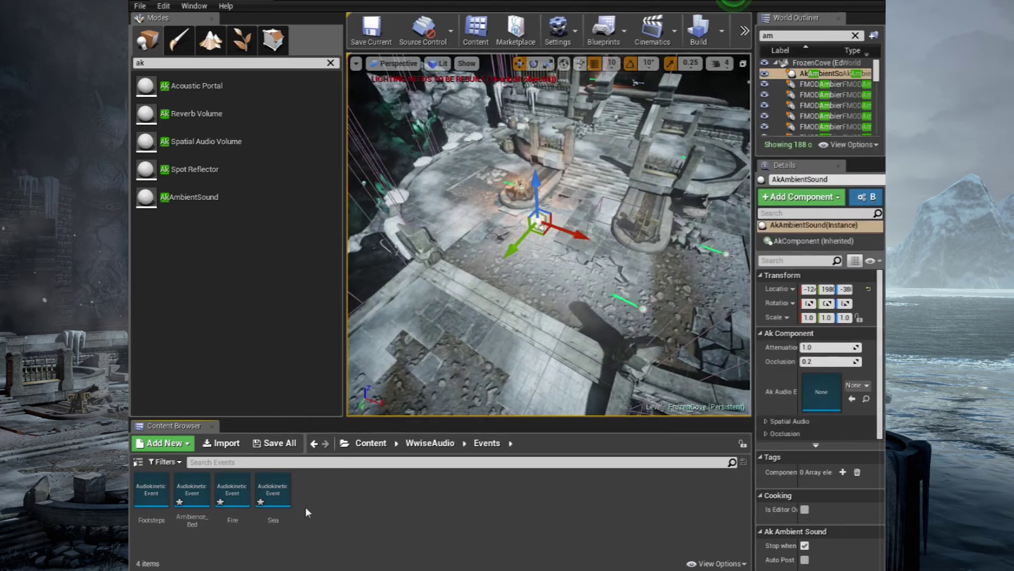
Open the imported Sea event, assign its required SoundBank and save the asset.
double_click(285, 490)
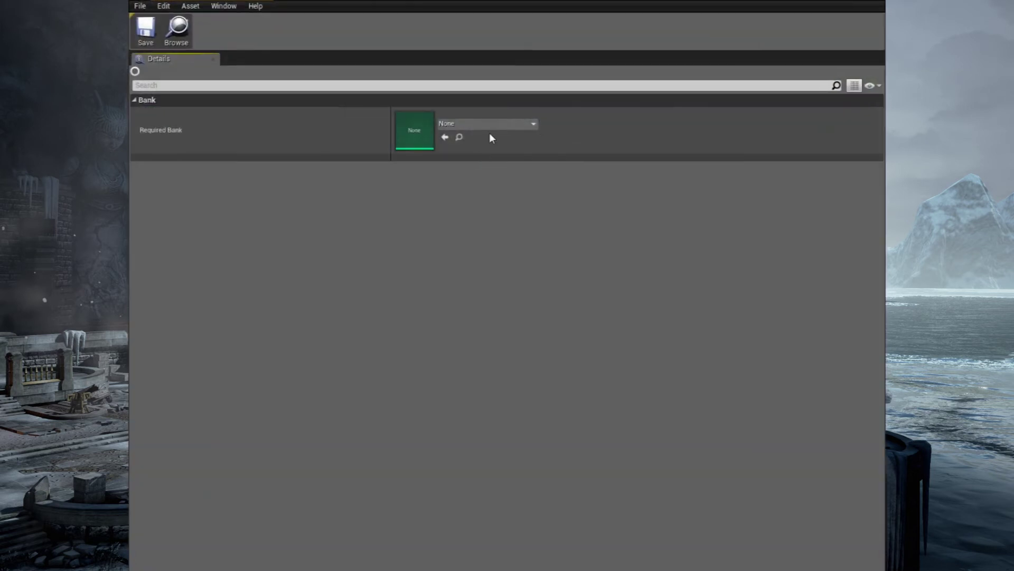
click(488, 126)
click(477, 245)
click(146, 29)
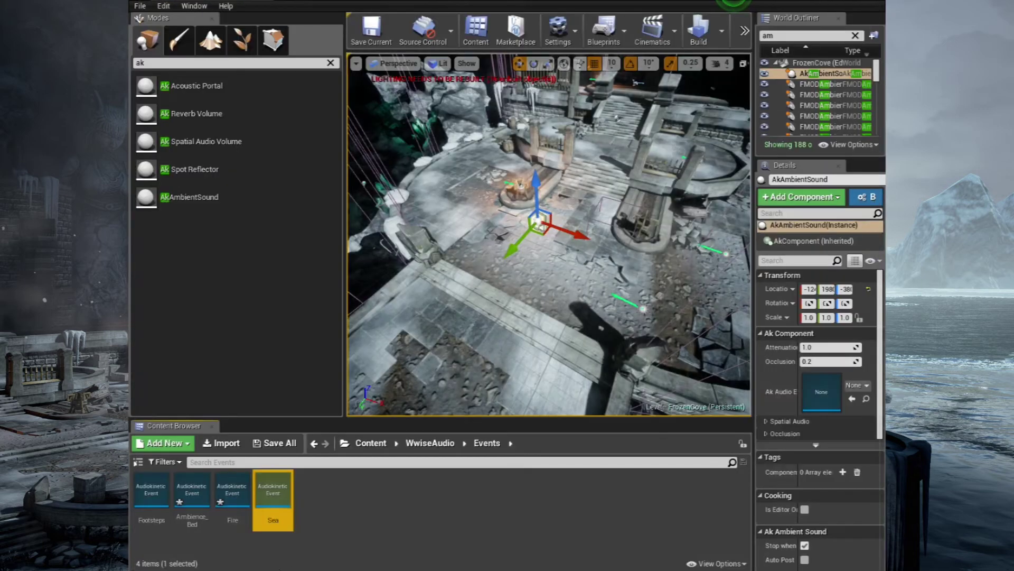
Open the imported Fire event, assign its required SoundBank and save the asset.
click(236, 490)
double_click(238, 491)
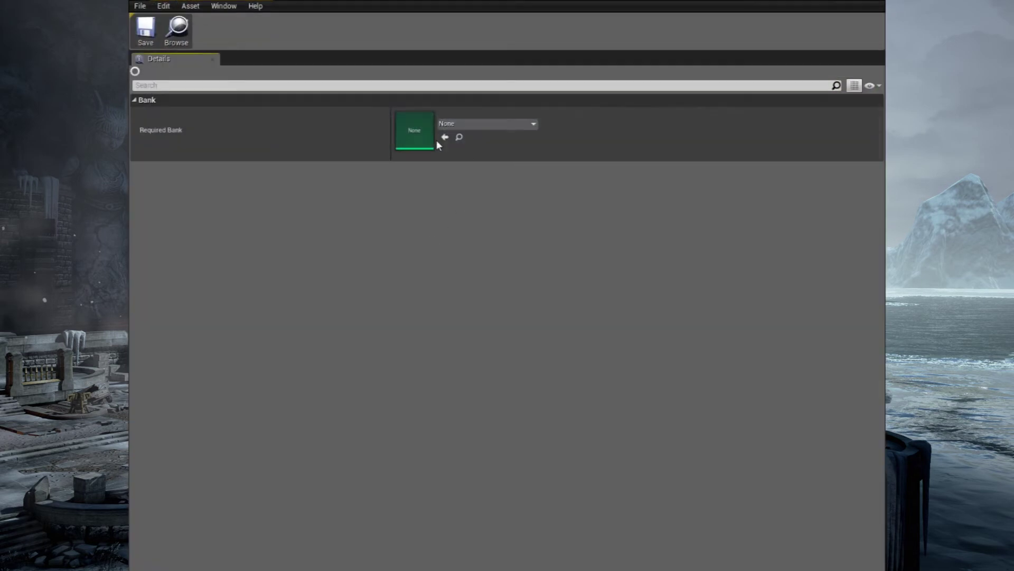
click(488, 124)
click(477, 240)
click(142, 31)
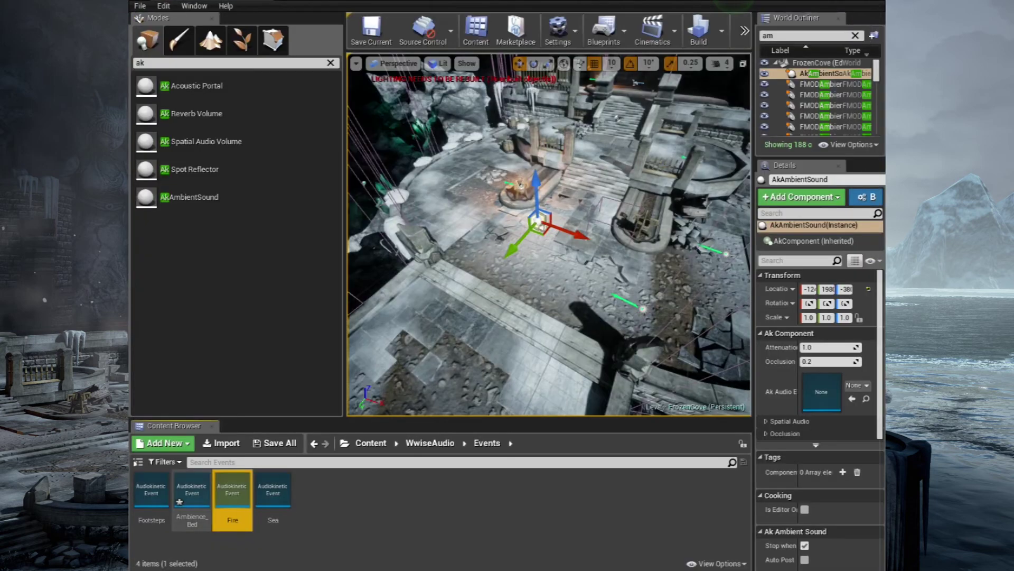
Open the imported Ambience_Bed event, assign its required SoundBank, save the asset and clear the selection.
double_click(192, 490)
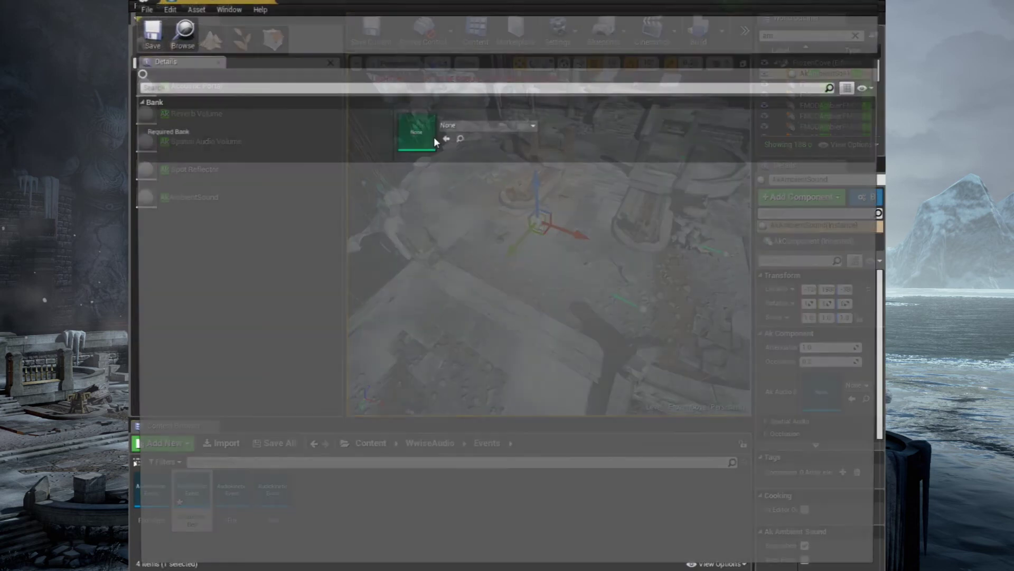
click(479, 125)
click(468, 243)
click(151, 26)
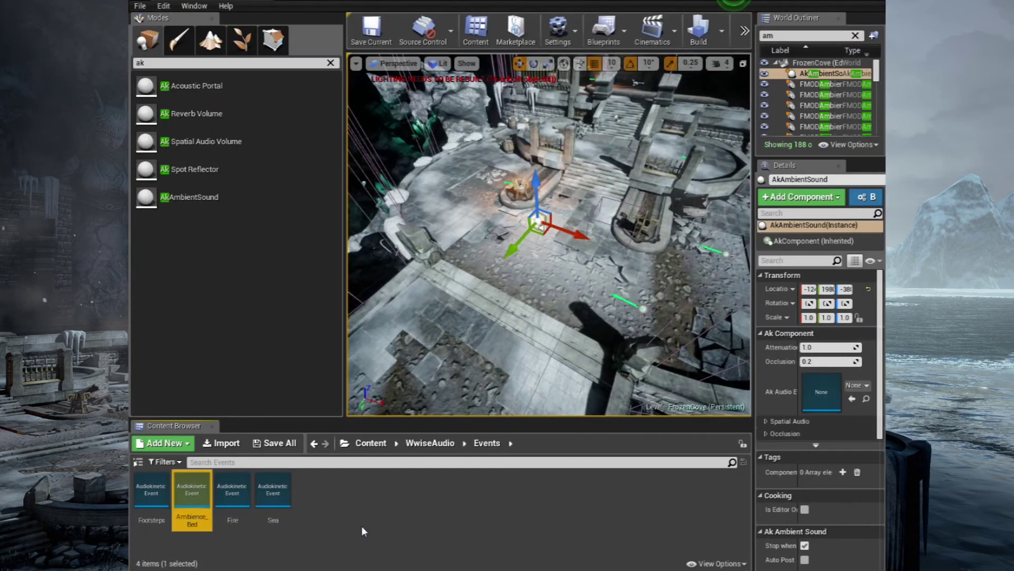
click(358, 540)
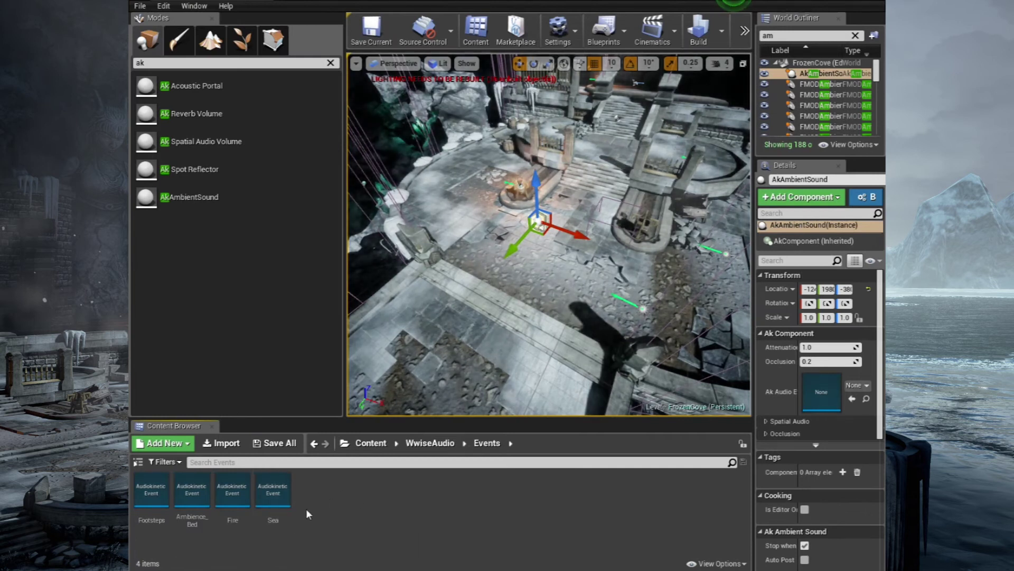
Assign the Ambience_Bed event as the Ak Audio Event of the AkAmbientSound actor in the courtyard.
click(543, 217)
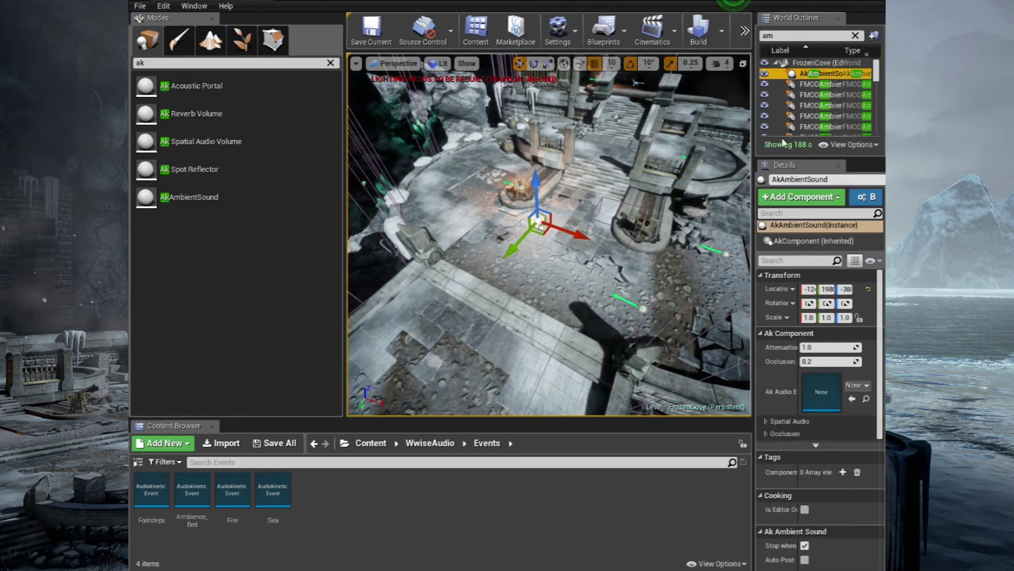
click(866, 385)
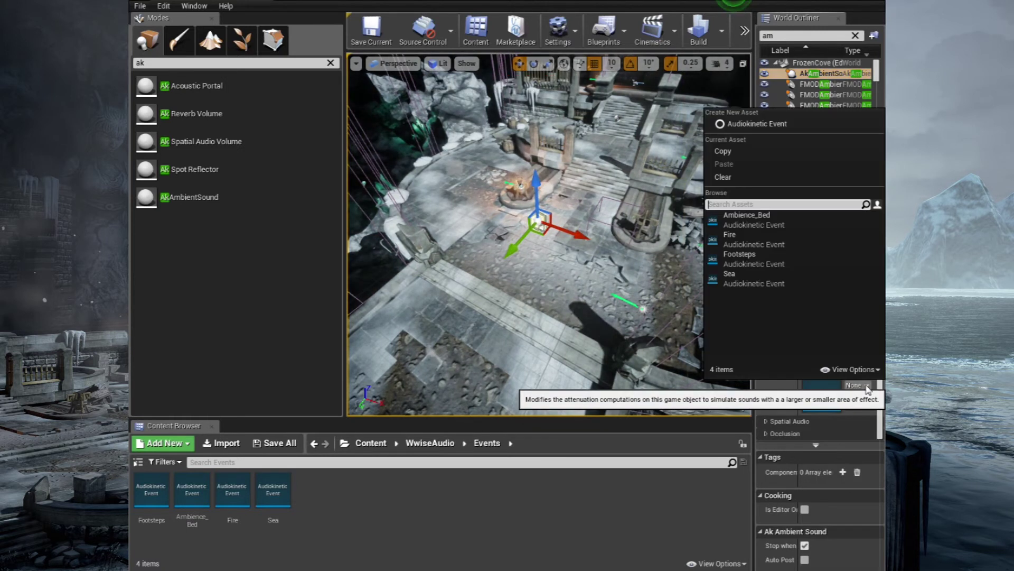
click(762, 223)
Play the level in the editor, run the character through the courtyard to check the ambience, and stop the session.
drag(687, 212, 739, 232)
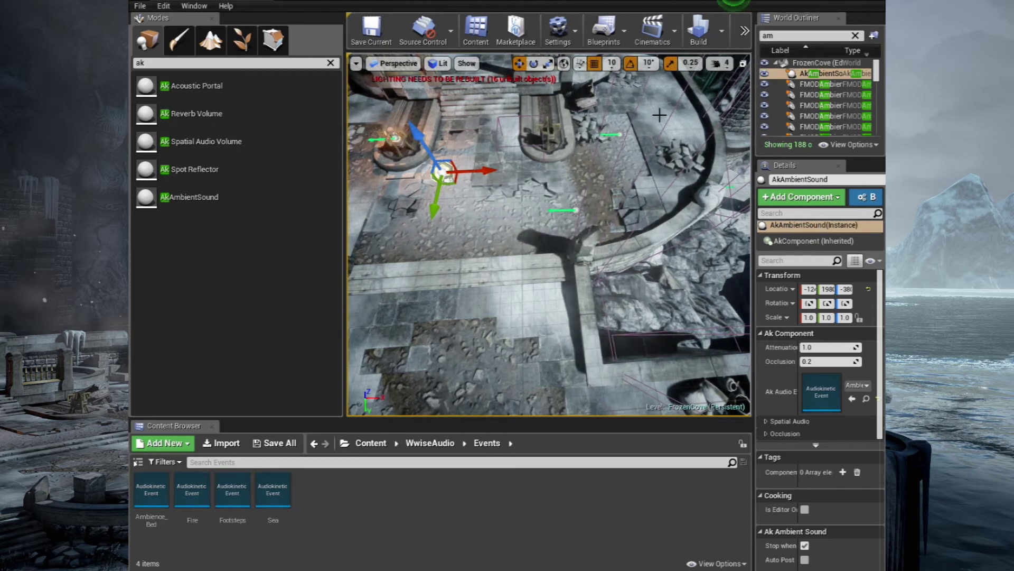
key(alt+p)
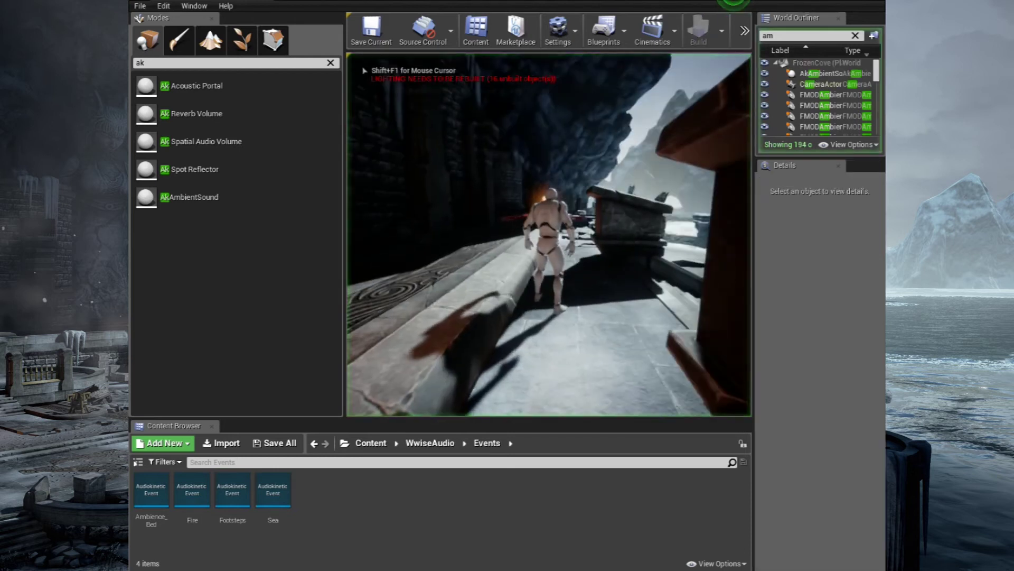
key(w)
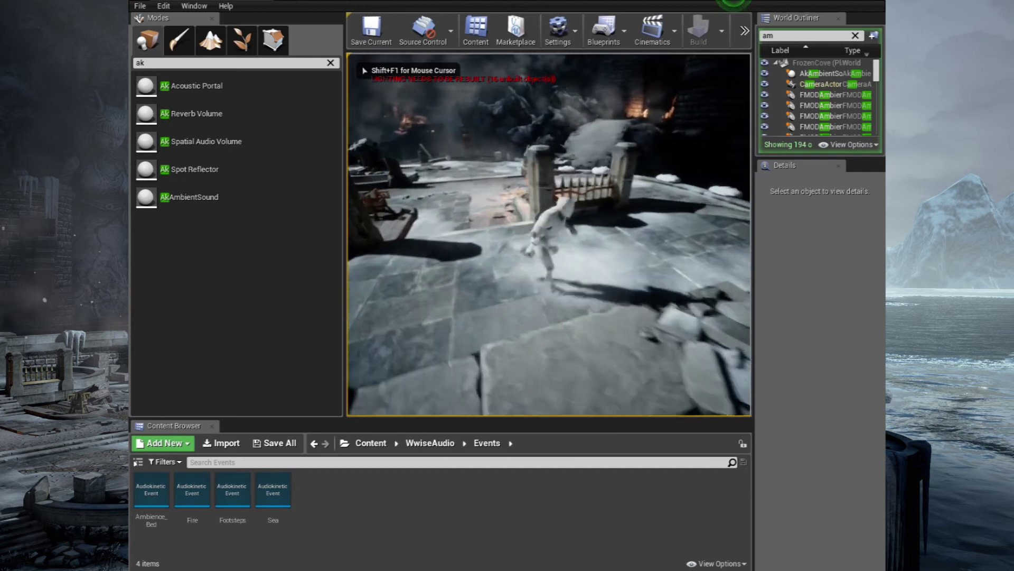
key(w)
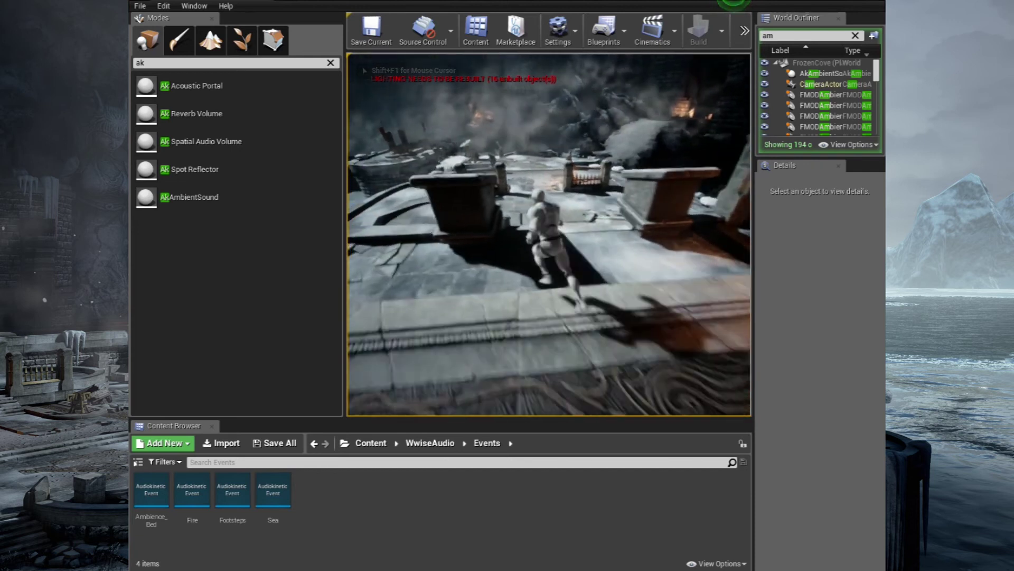
key(Escape)
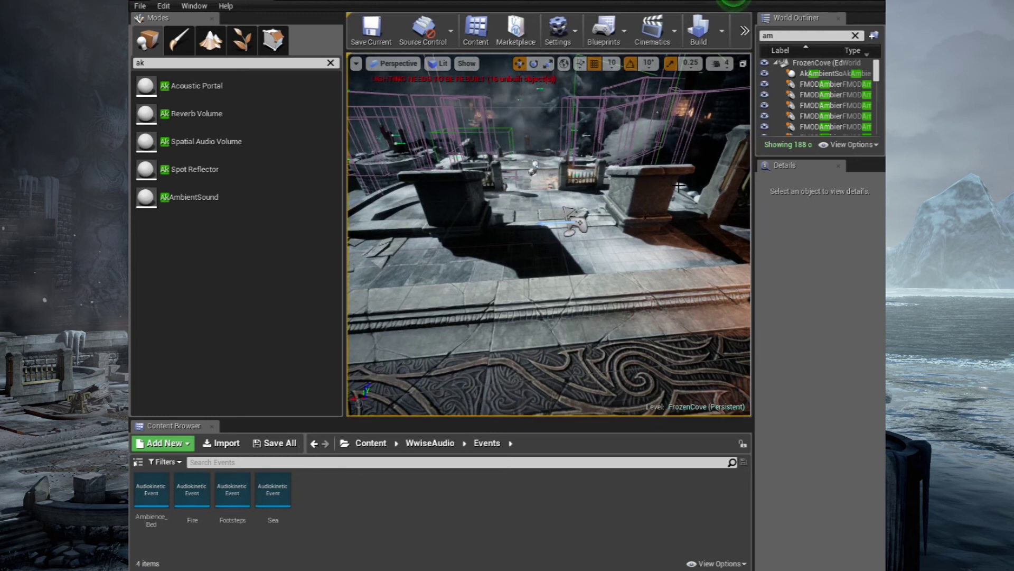
Open the Level Blueprint and add an Event BeginPlay node to its Event Graph.
drag(567, 190, 615, 151)
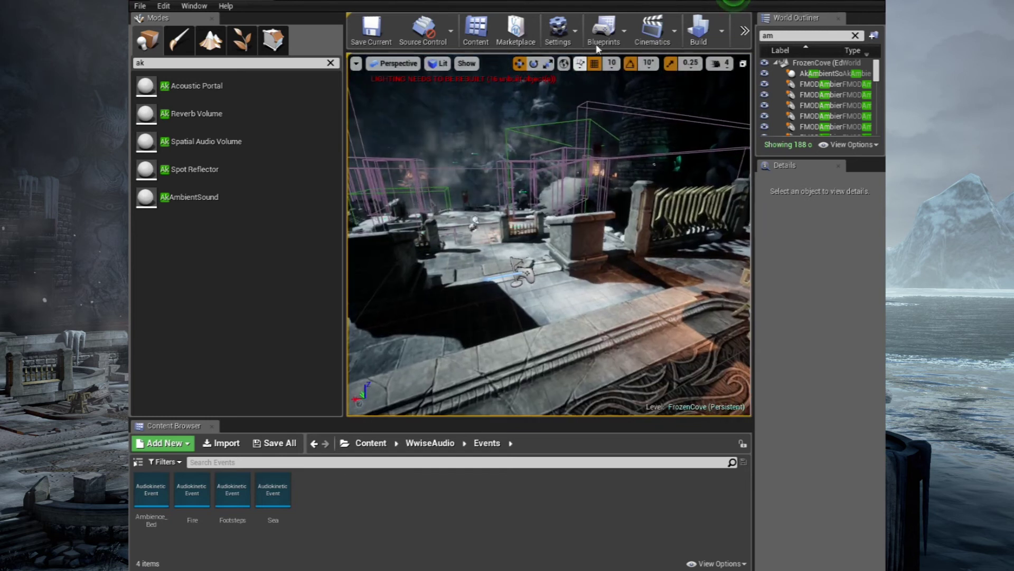
click(627, 31)
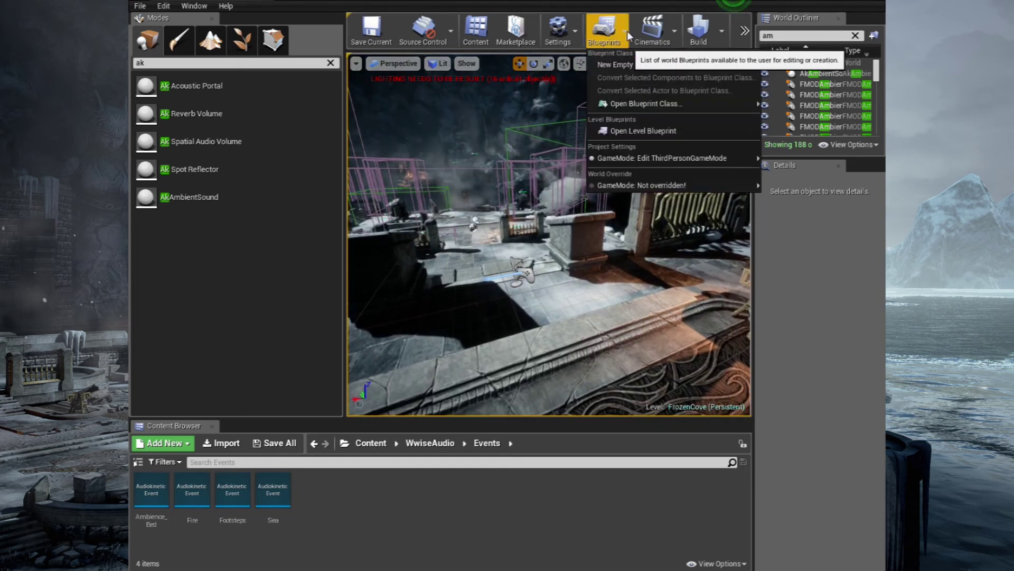
click(576, 30)
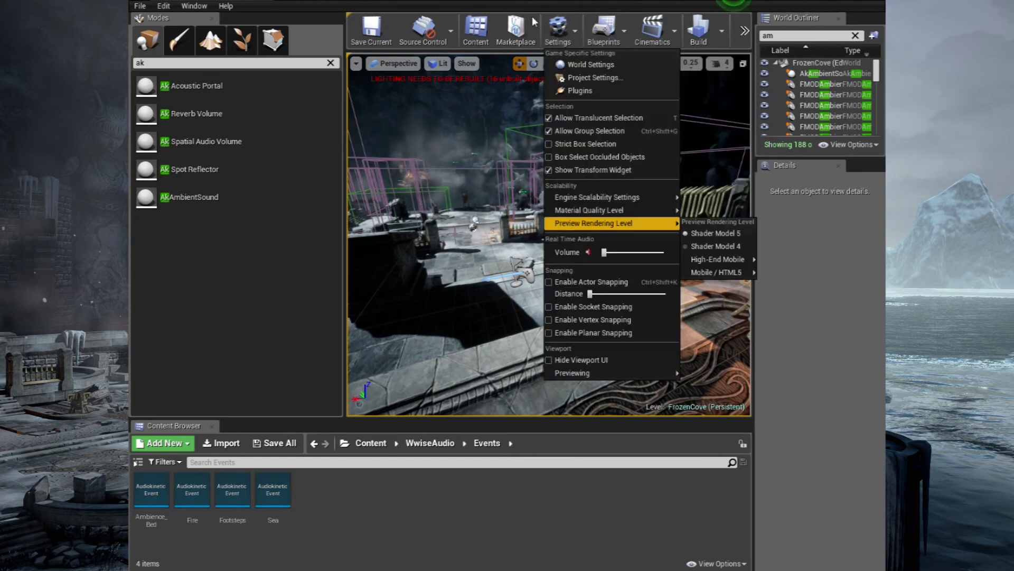
click(625, 31)
click(651, 131)
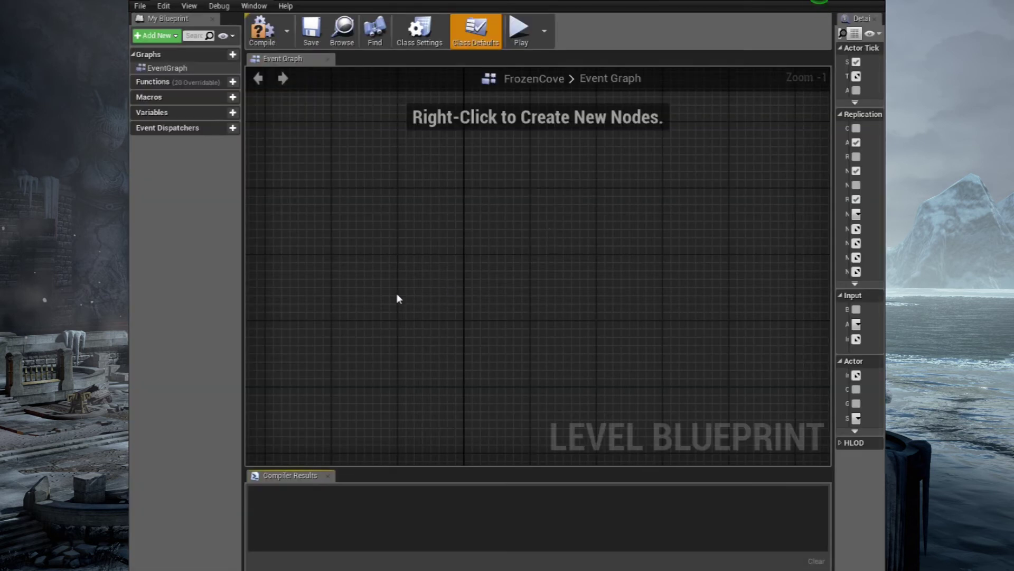
right_click(381, 289)
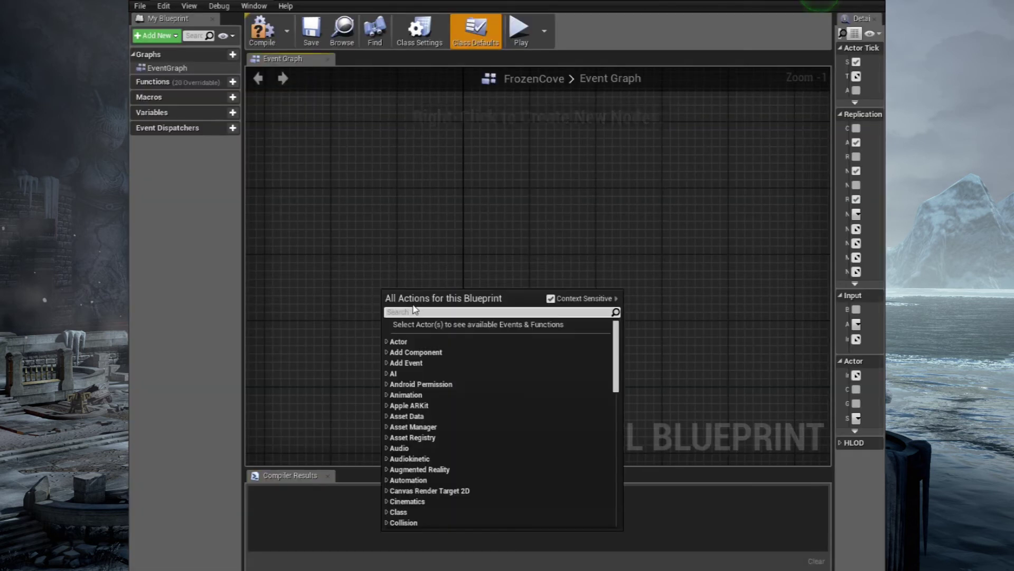
text(begin)
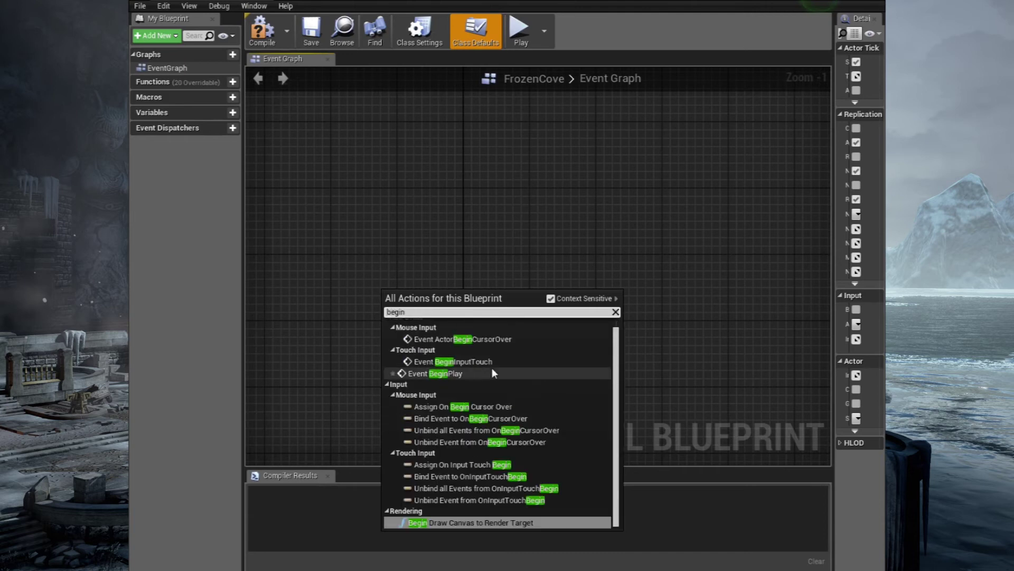
click(452, 373)
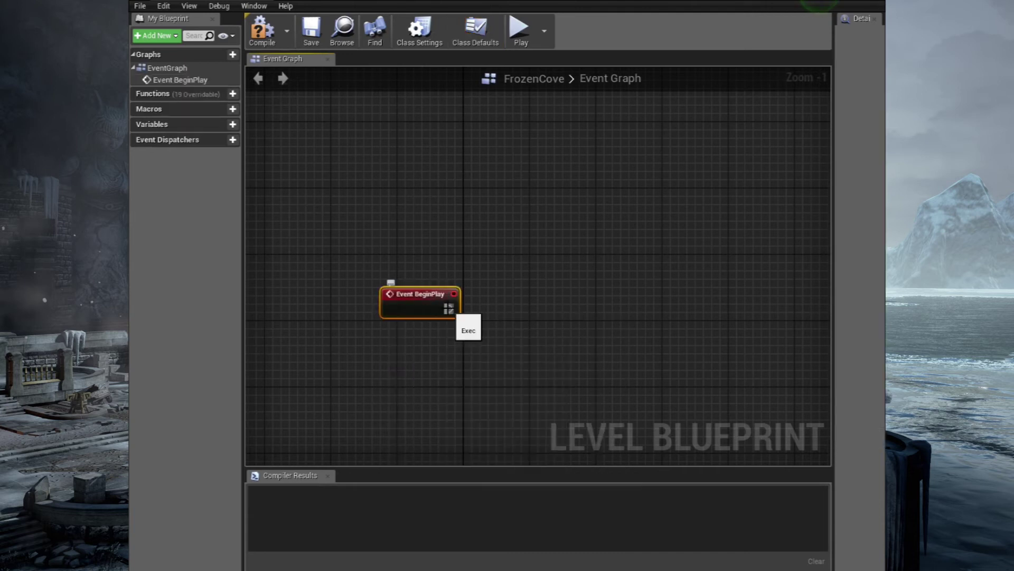
Connect Event BeginPlay to a new Start All Ambient Sounds node placed just above it, and compile and save the Blueprint.
drag(518, 207, 521, 209)
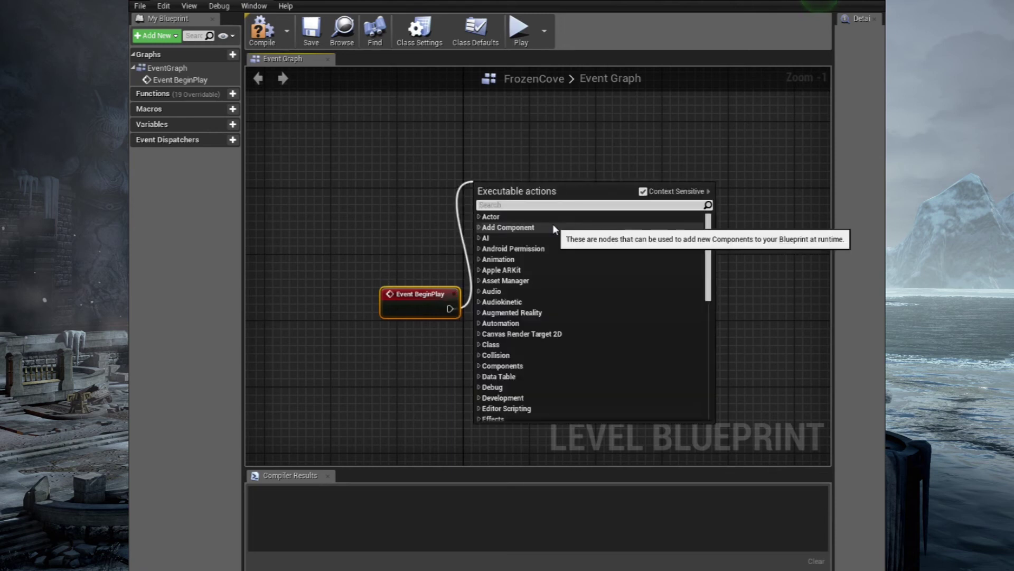
text(start al)
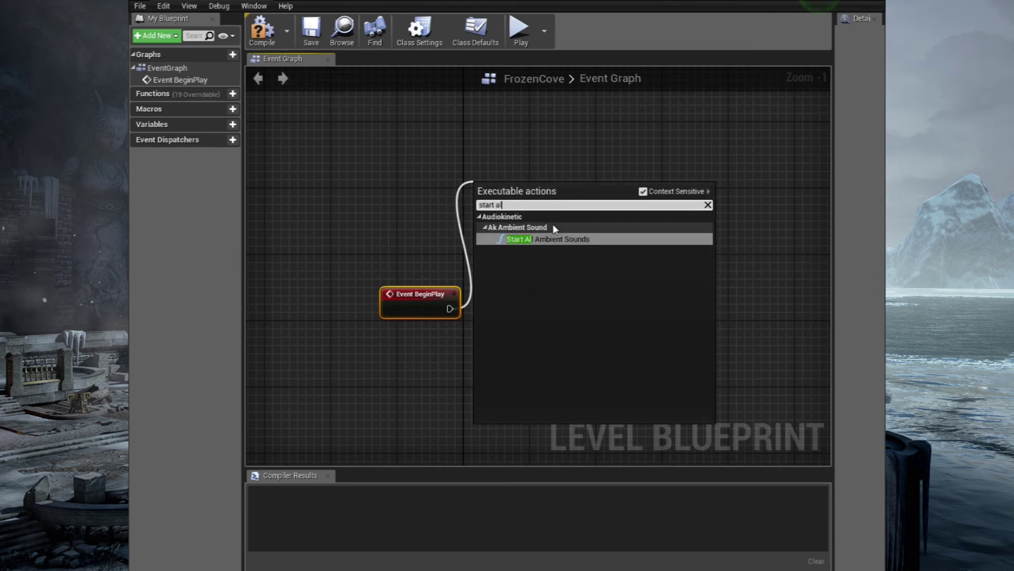
click(560, 239)
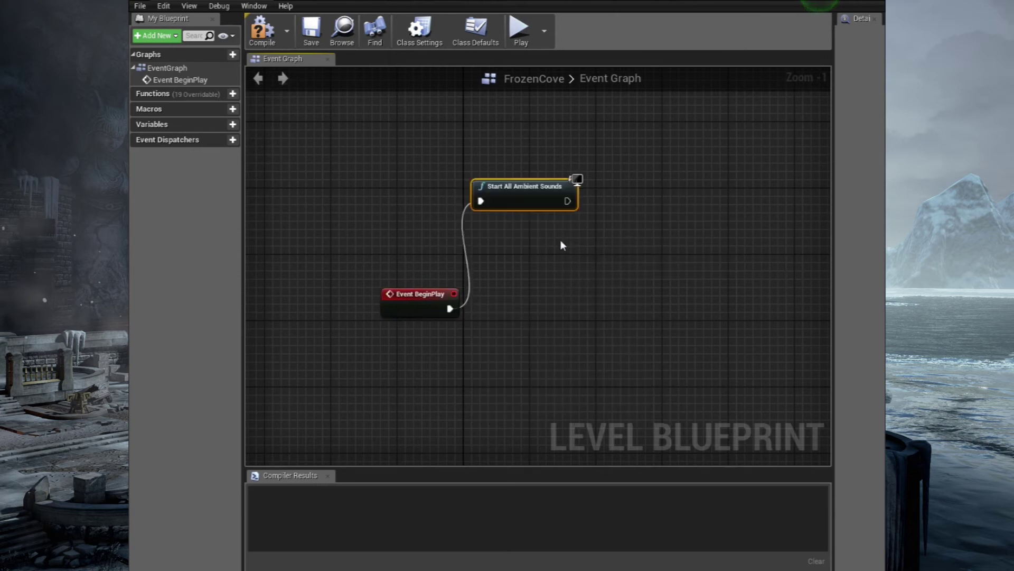
drag(516, 187, 425, 262)
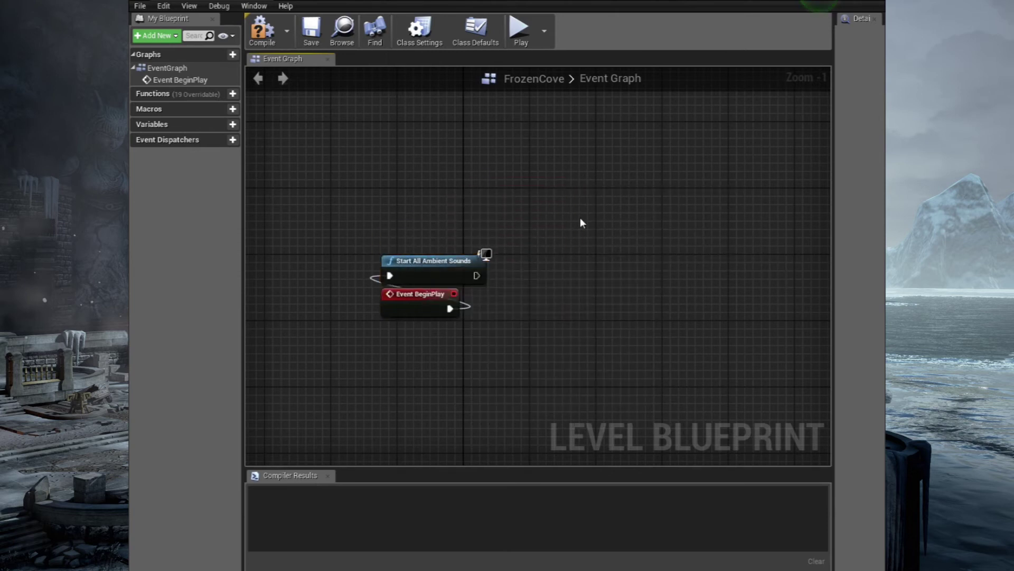
click(261, 37)
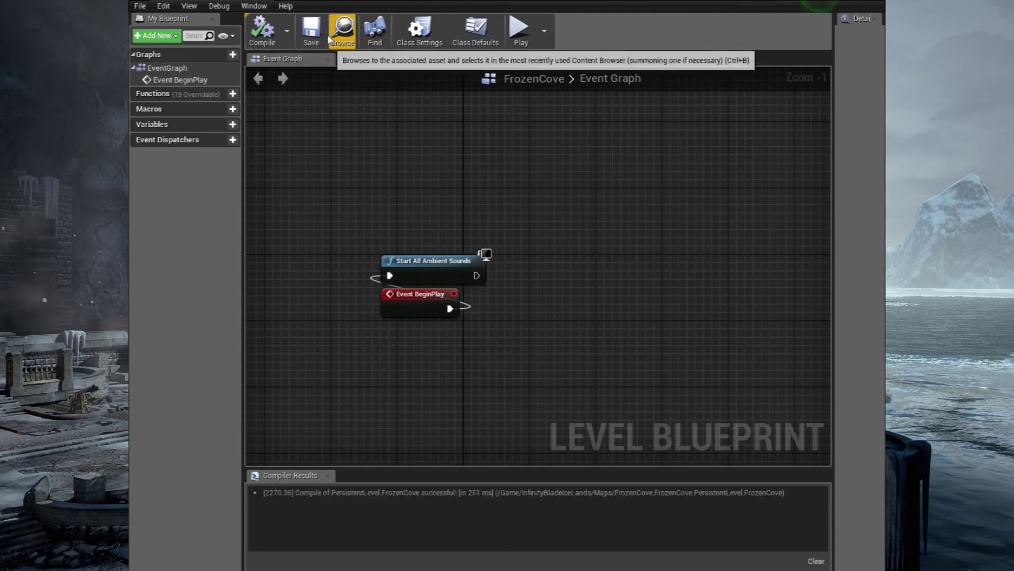
click(313, 32)
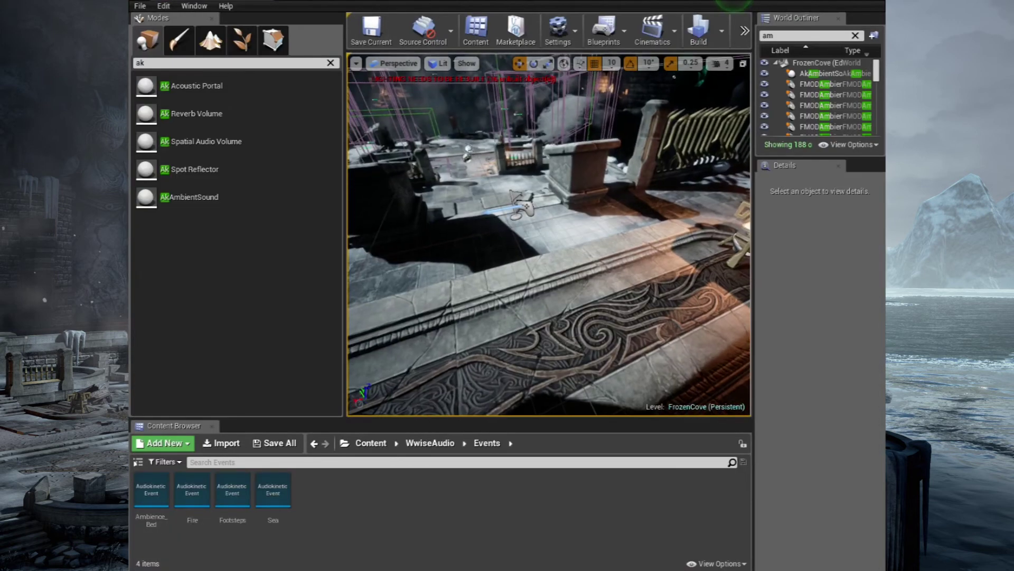
Play the level in the editor, run the character through the courtyard past the braziers to check the sound, and stop the session.
drag(600, 227, 616, 169)
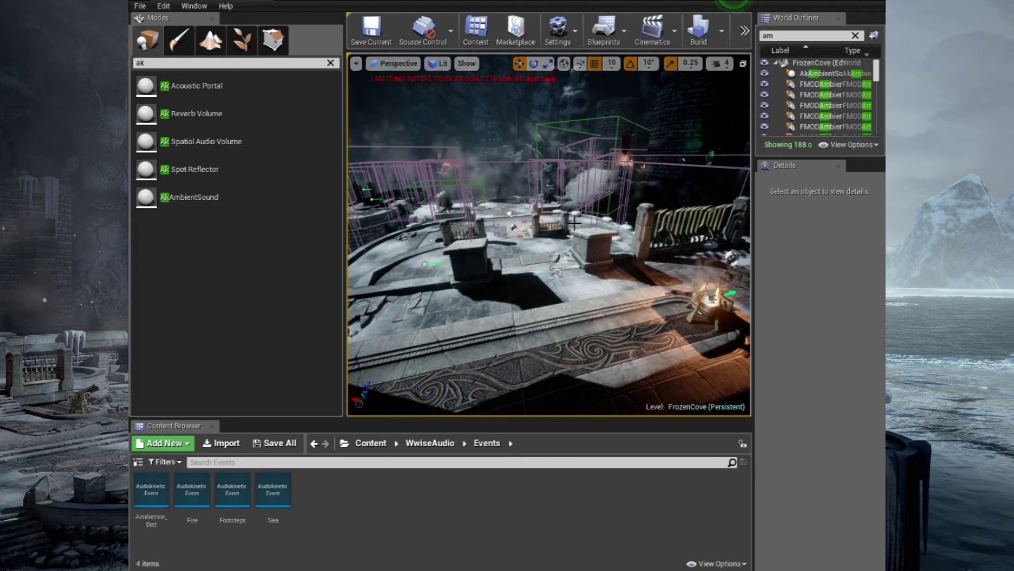
key(alt+p)
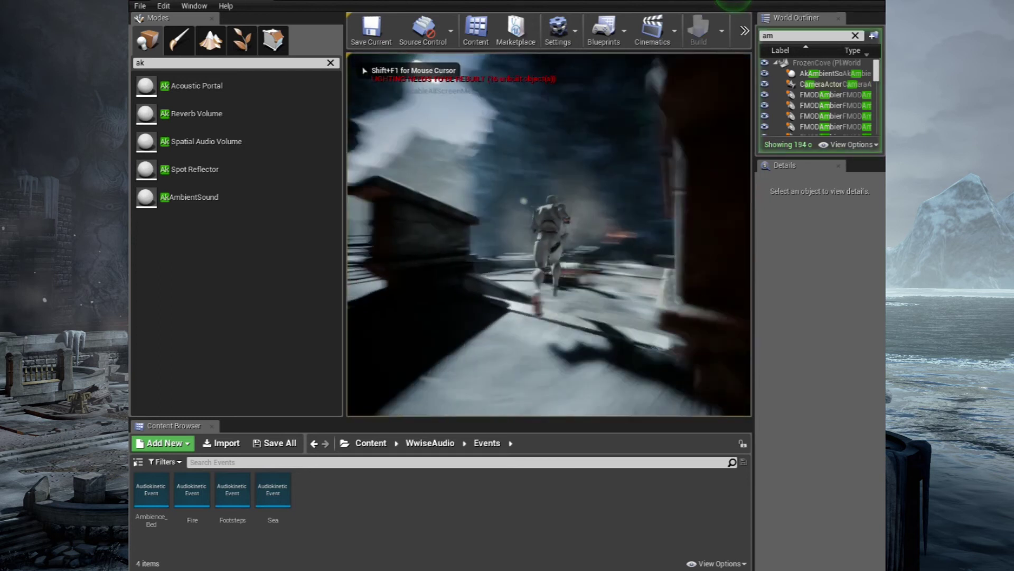
key(w)
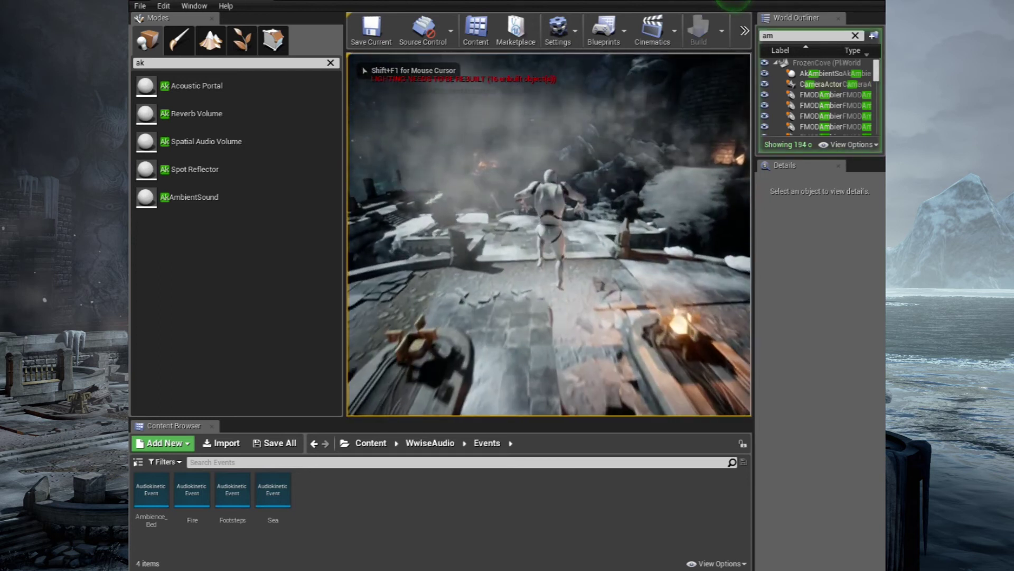
key(w)
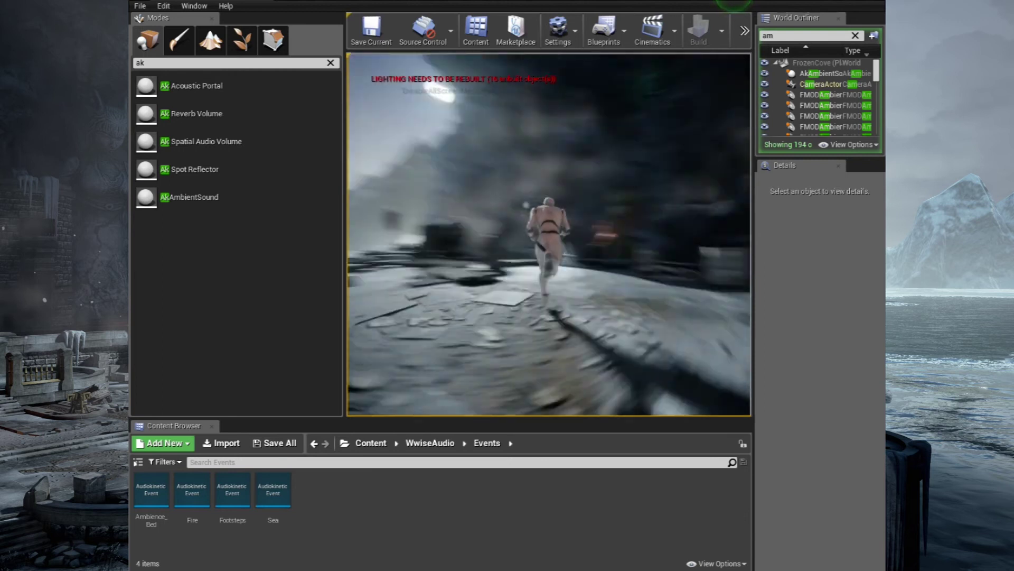
key(w)
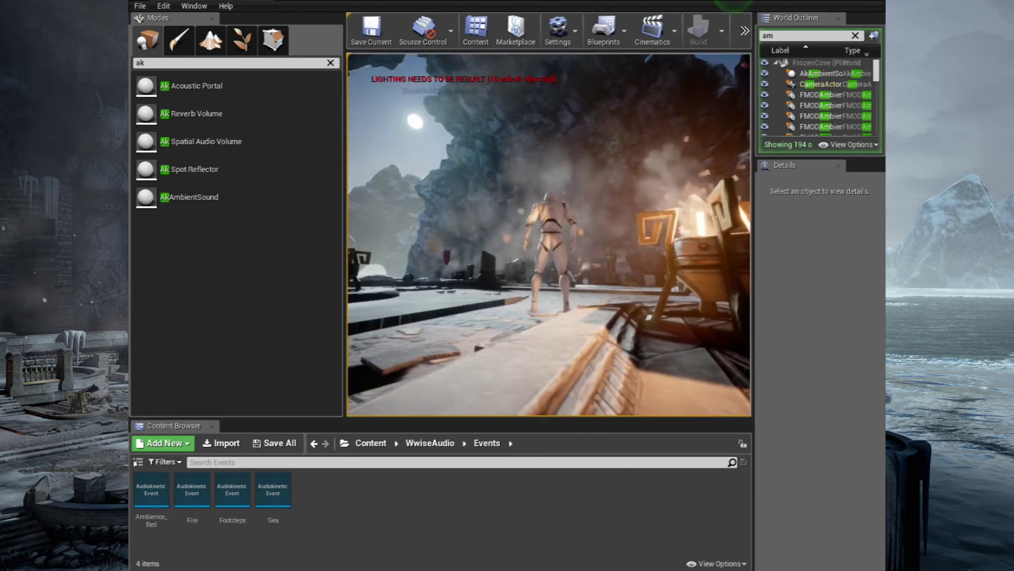
key(Escape)
Place an AkAmbientSound actor on the burning brazier in the courtyard and assign the Fire event to it.
drag(581, 272, 550, 180)
drag(189, 196, 583, 214)
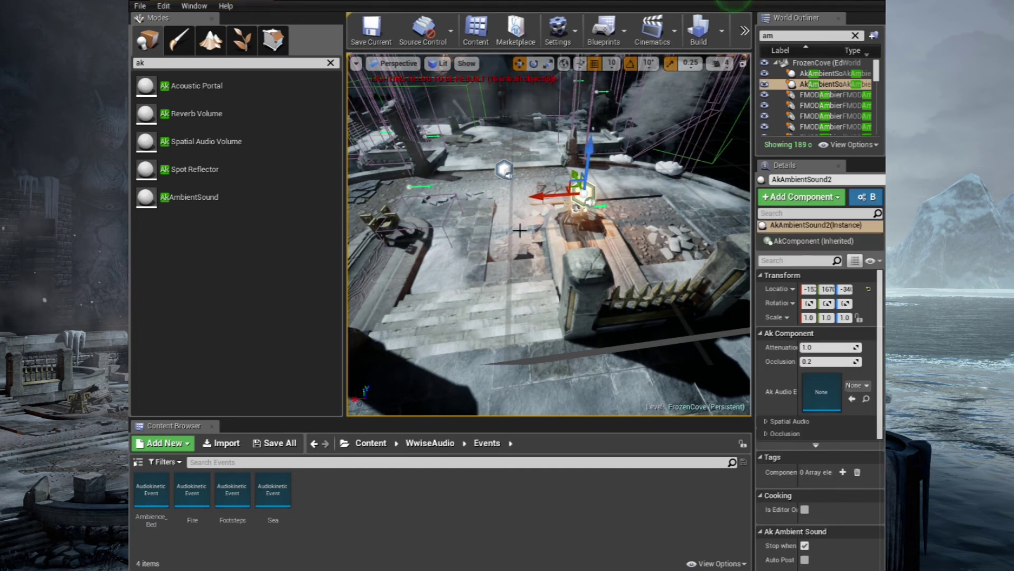
click(866, 385)
click(742, 239)
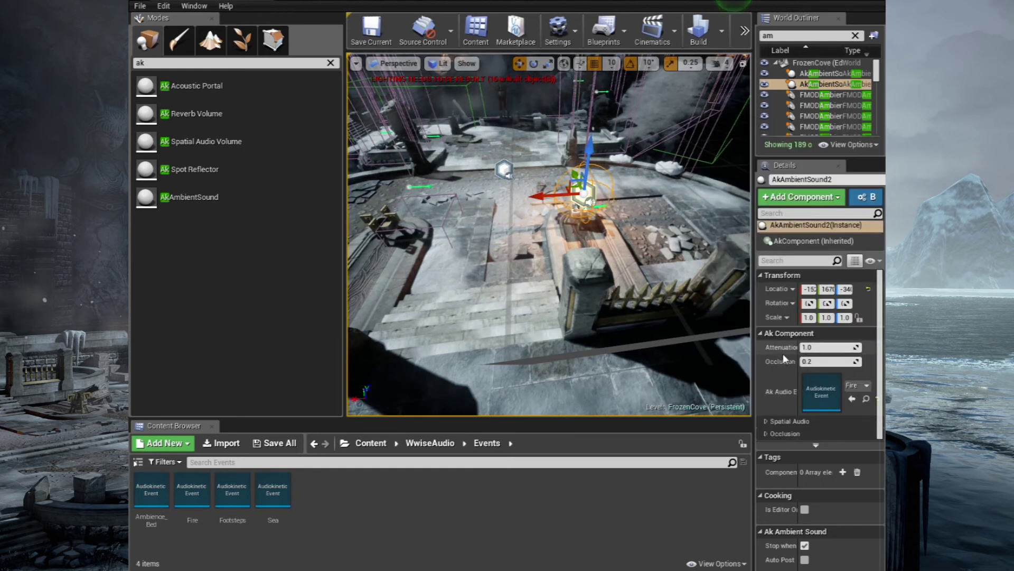
Set the fire emitter's attenuation scaling factor to 9, inspect its radius from above, and reduce the factor to about 4.4.
click(822, 349)
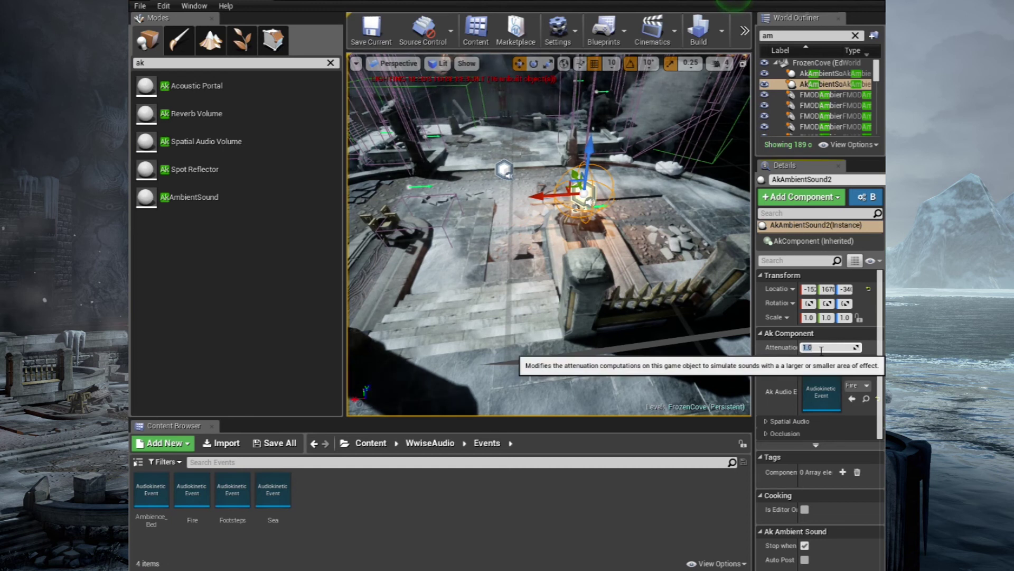
text(9)
key(Return)
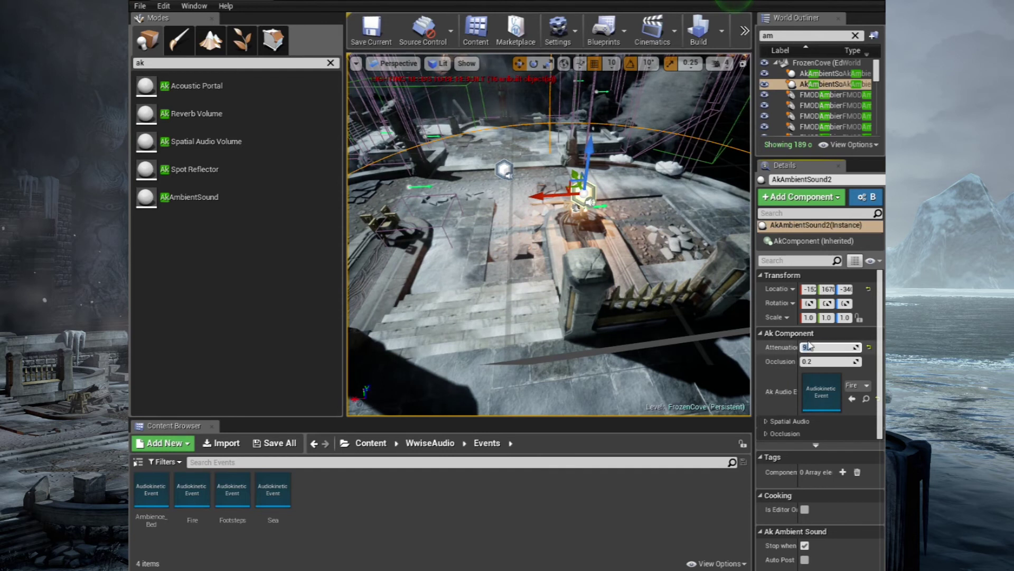
right_click(575, 261)
click(583, 194)
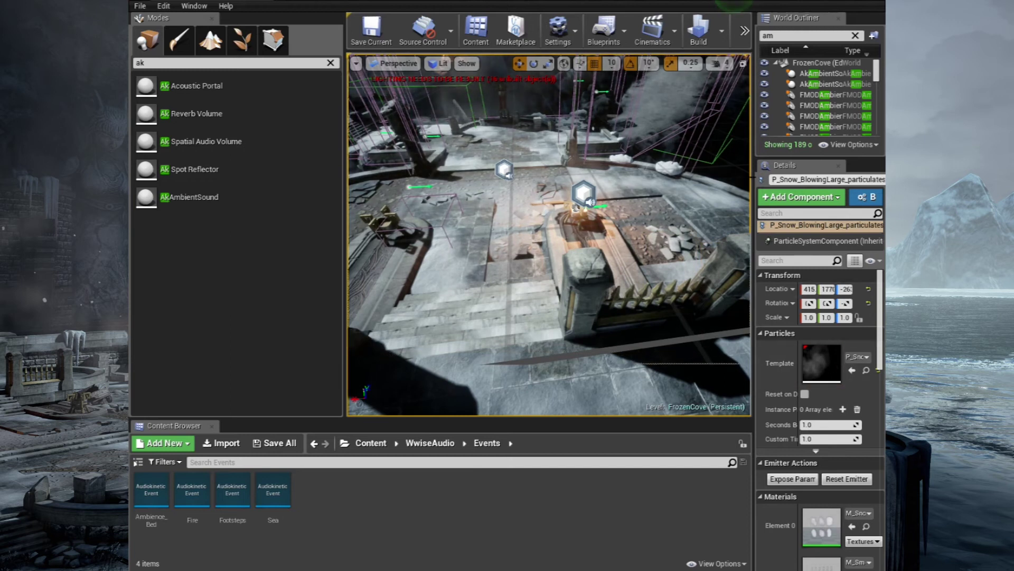
double_click(816, 85)
drag(564, 228, 579, 169)
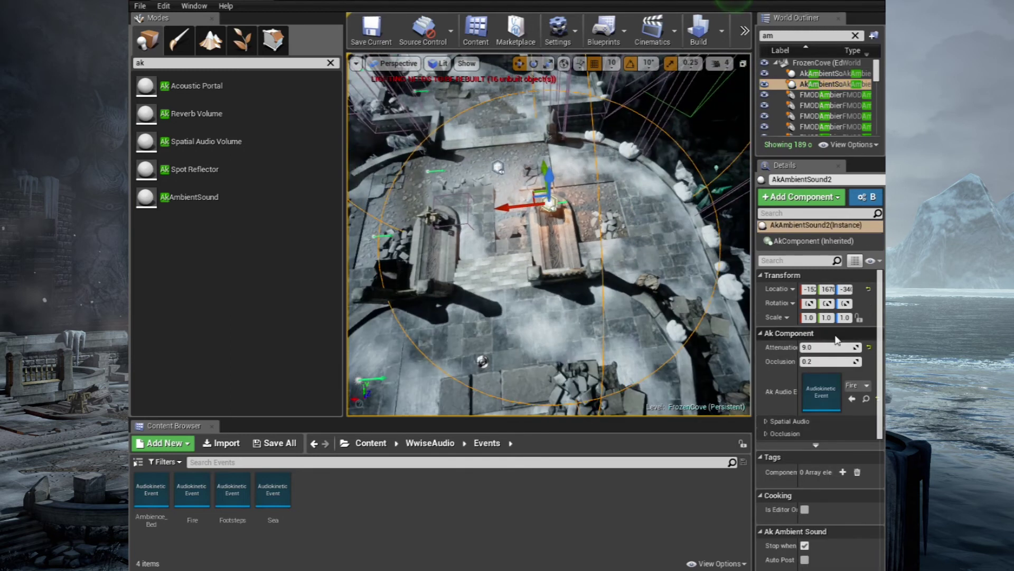
drag(818, 350, 808, 351)
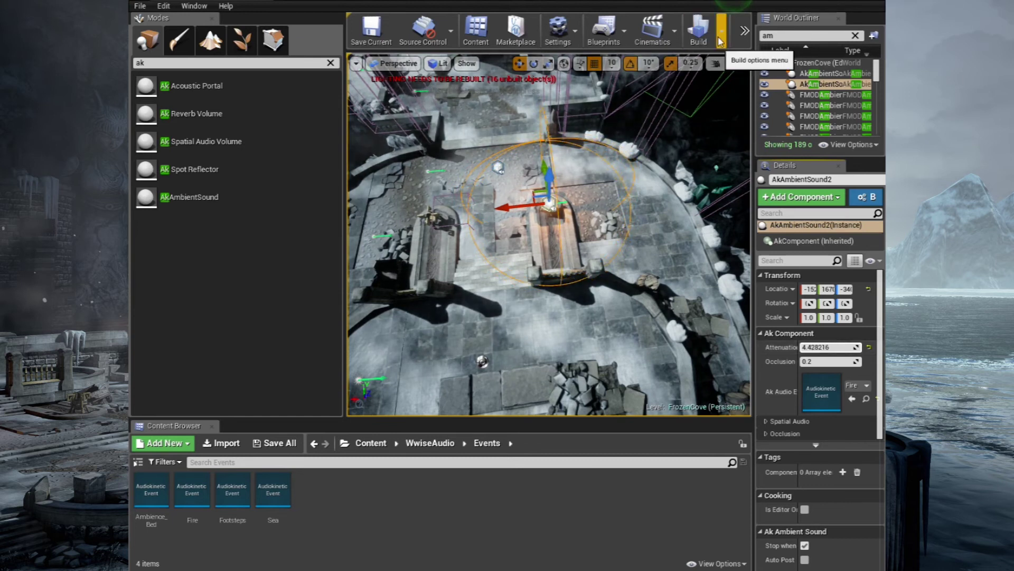
Play the level to check the fire emitter's range, stop the session, and set its attenuation scaling factor to about 5.8.
key(alt+p)
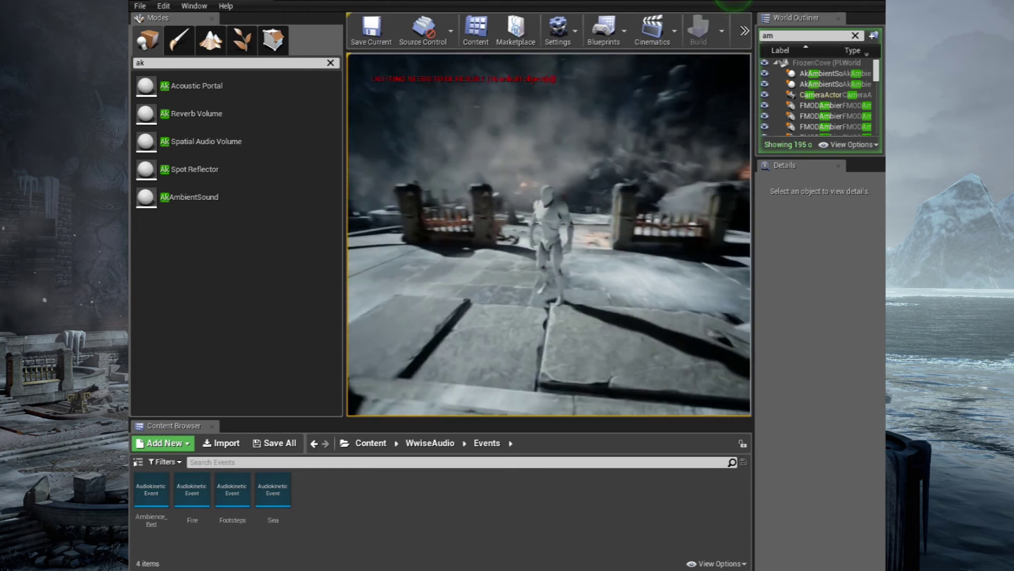
key(Escape)
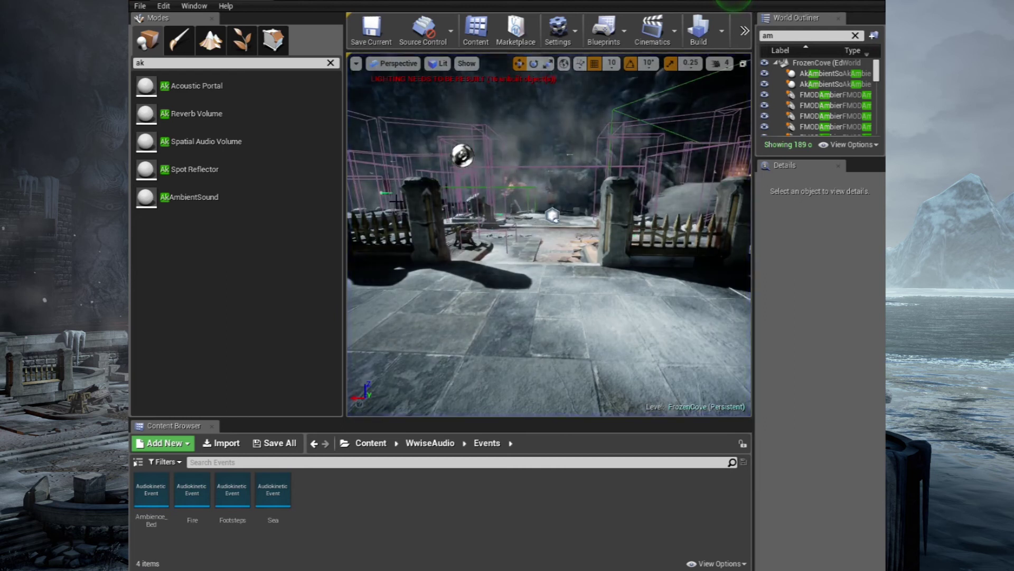
double_click(818, 85)
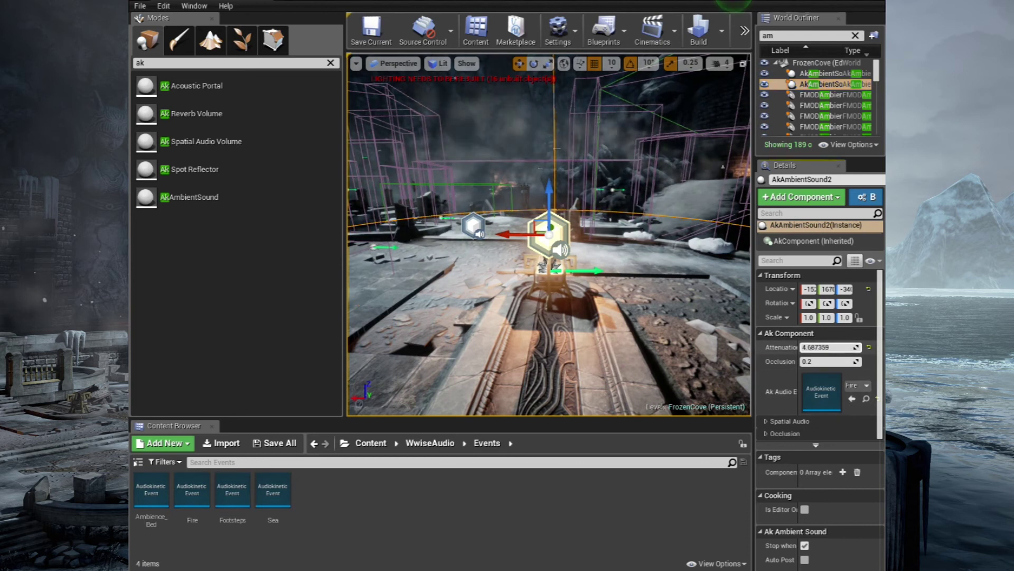
drag(829, 348, 840, 347)
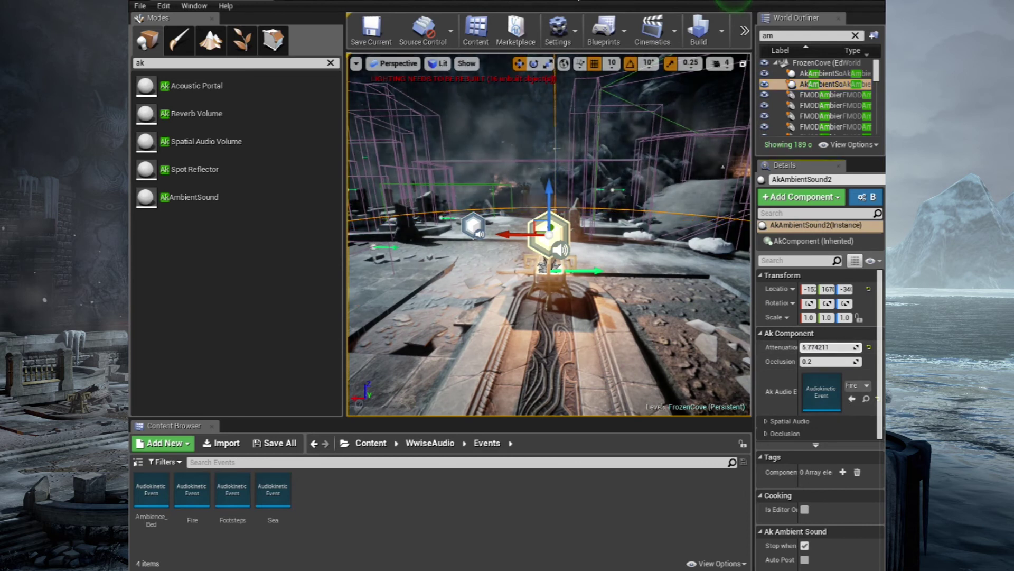
mouse_move(604, 254)
mouse_down()
mouse_move(600, 211)
mouse_move(604, 254)
mouse_up()
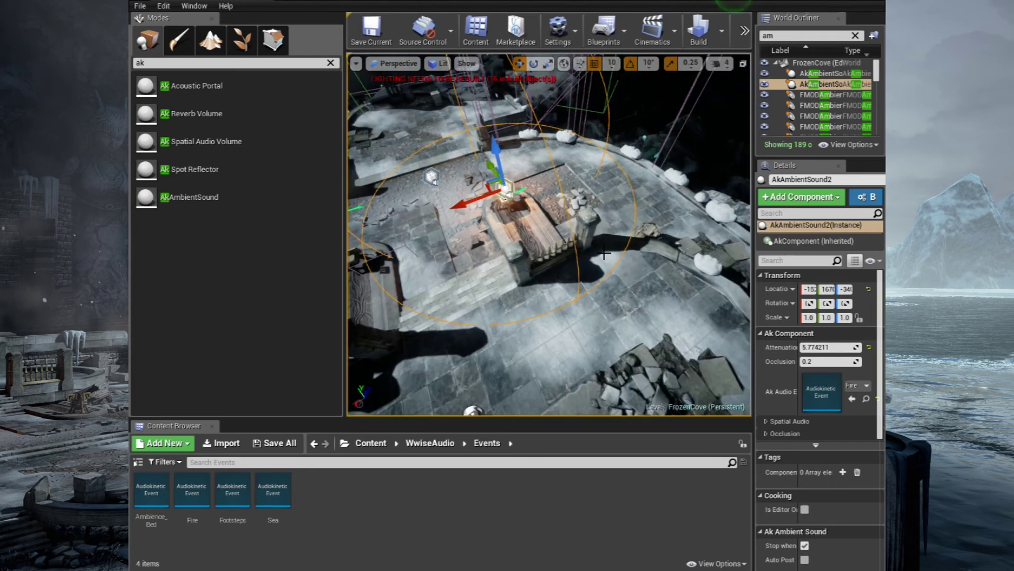
Duplicate the fire emitter AkAmbientSound2 and focus the view on the copy.
click(826, 85)
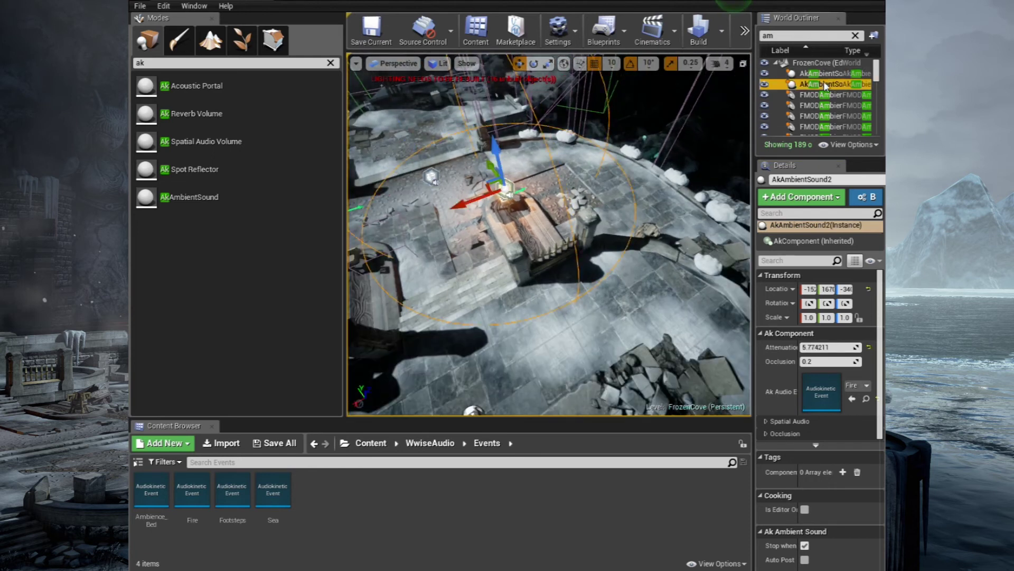
key(f)
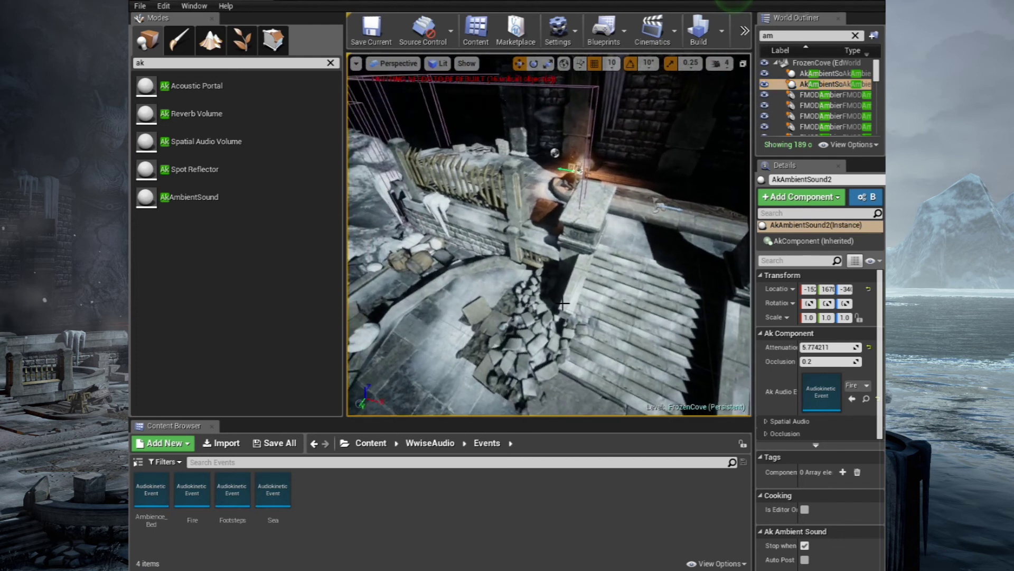
click(835, 95)
key(f)
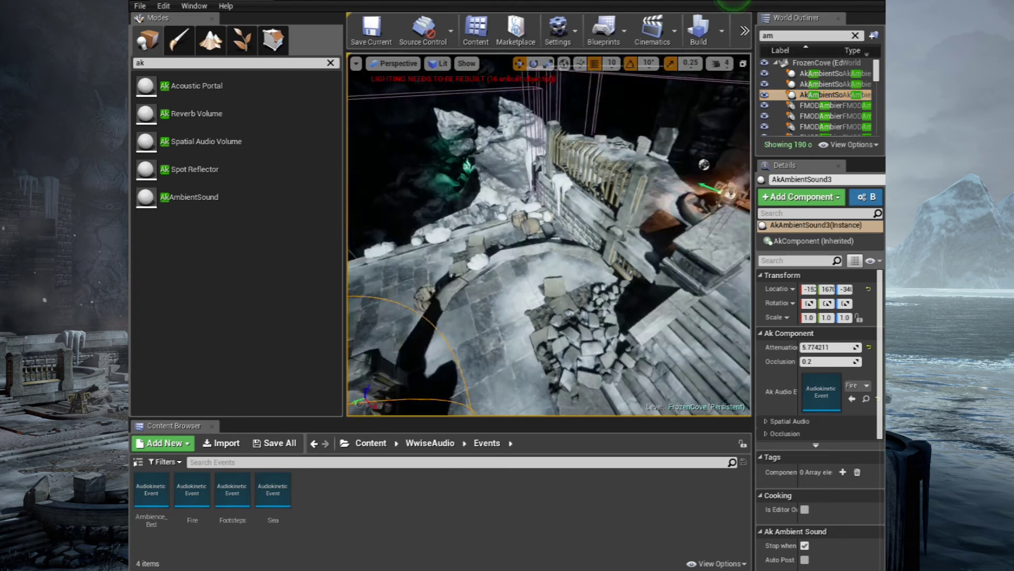
Move the duplicated fire emitter up past the stairs onto the brazier at the end of the carved stone ledge.
drag(447, 260, 728, 312)
key(f)
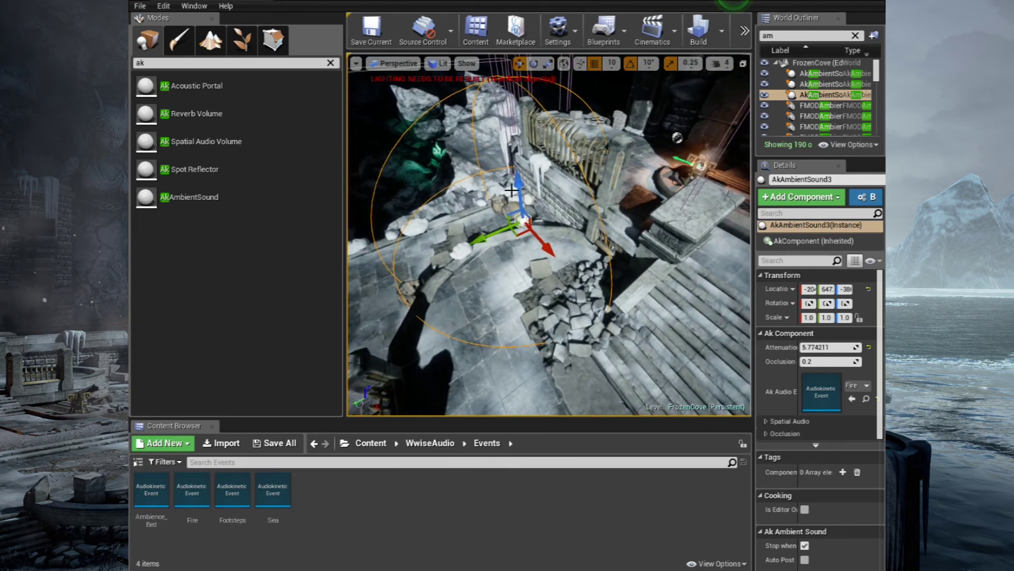
drag(520, 183, 555, 244)
drag(603, 202, 519, 230)
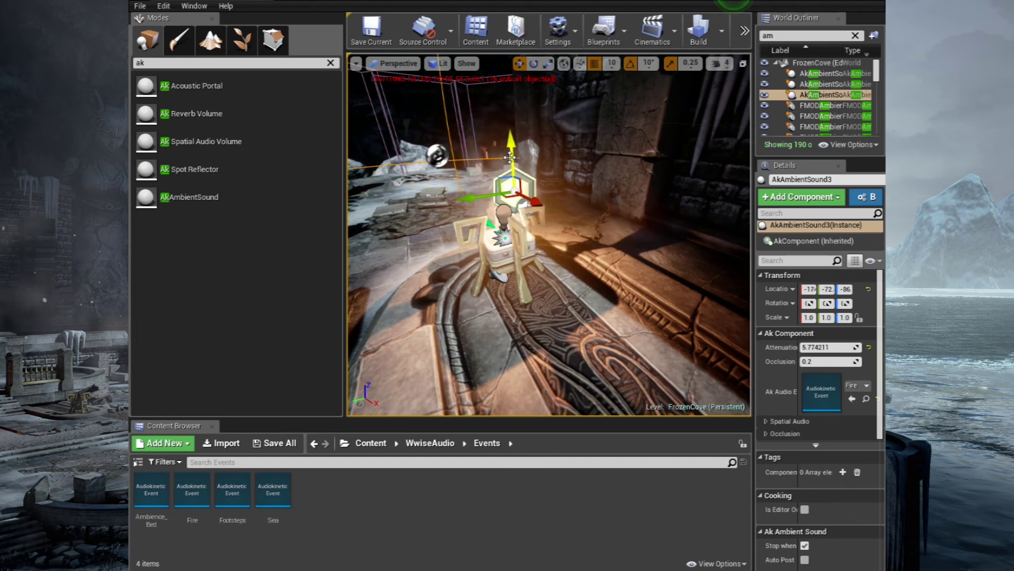
drag(587, 189, 587, 275)
drag(567, 164, 507, 182)
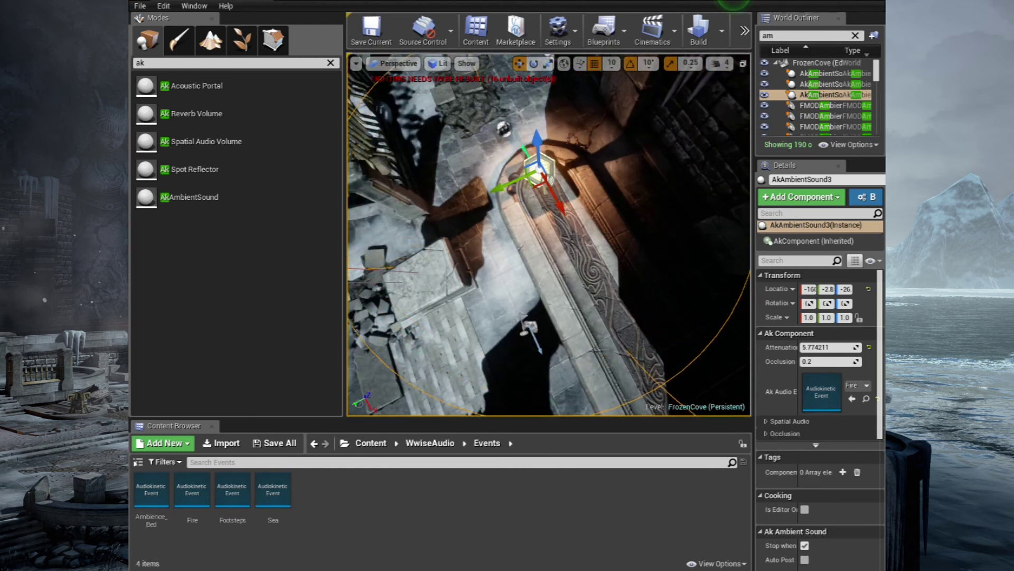
Play the level, run the character around the area to check both fire emitters, and stop the session.
key(alt+p)
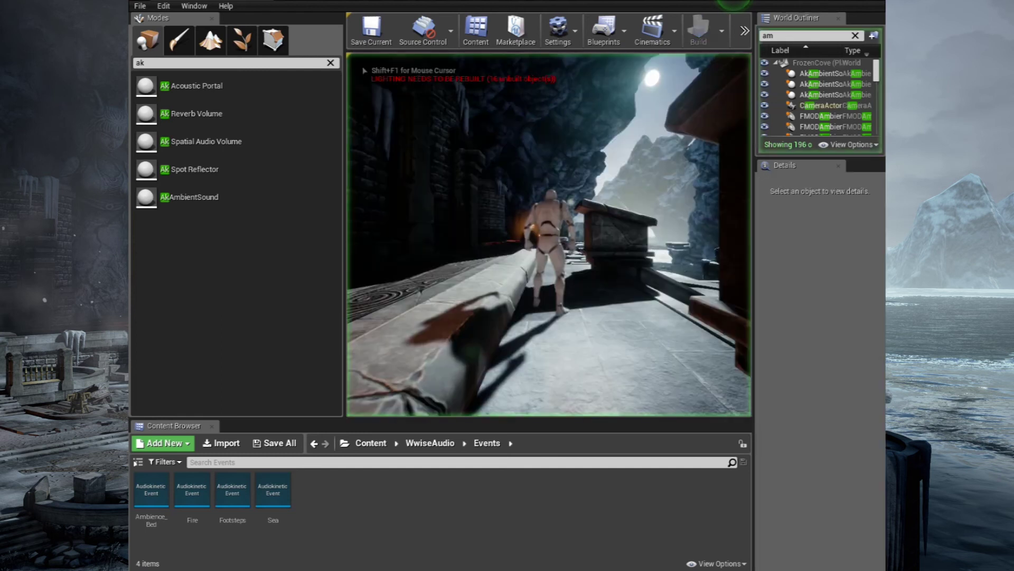
key(w)
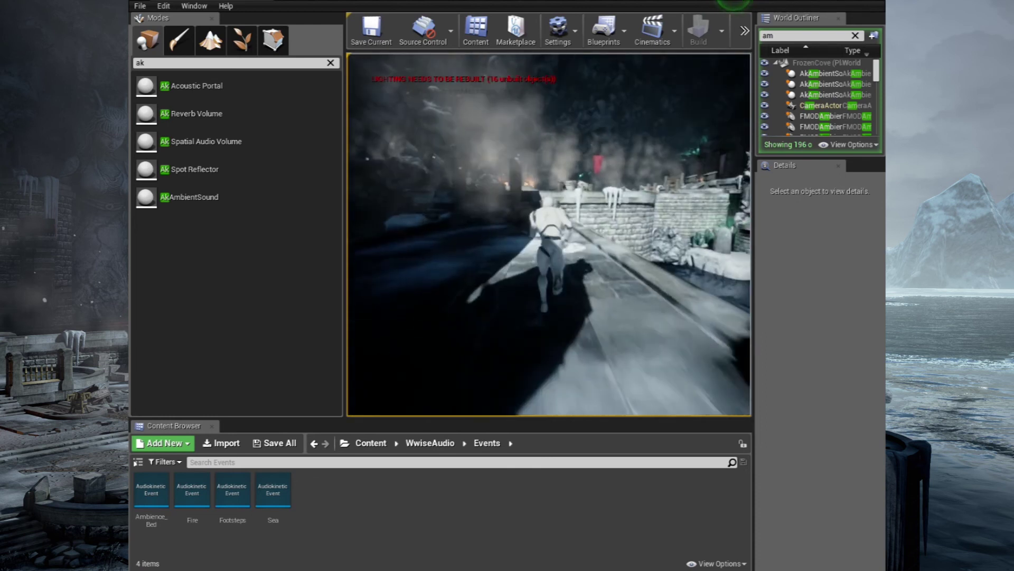
key(Escape)
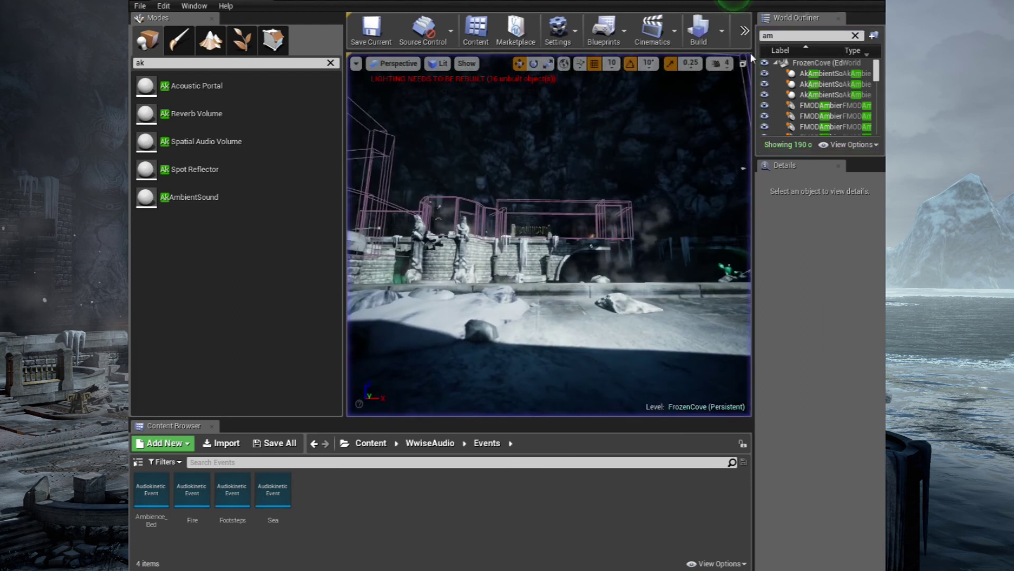
Place a new AkAmbientSound actor near the cove's opening to the water and assign the Sea event to it.
key(w)
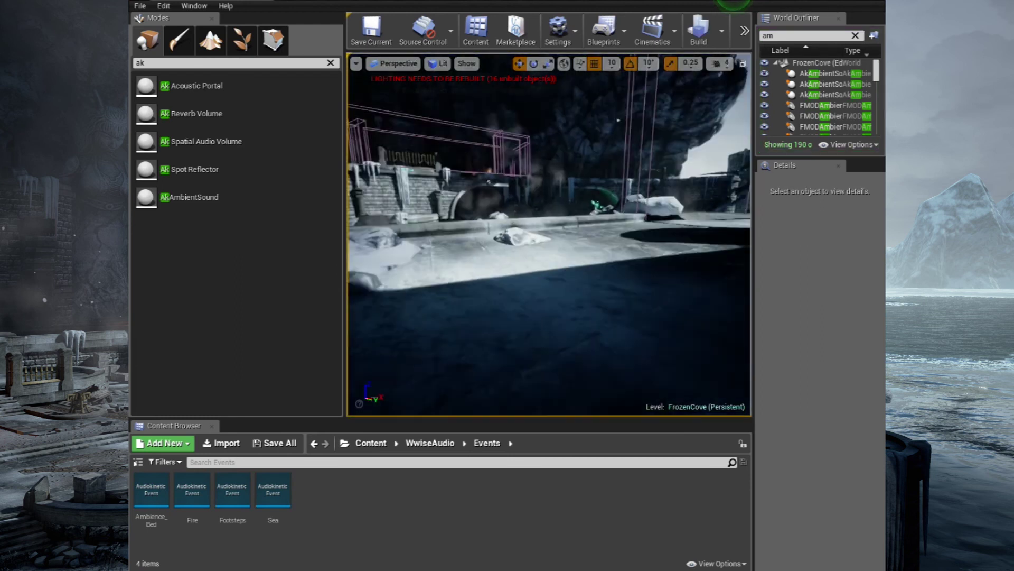
key(s)
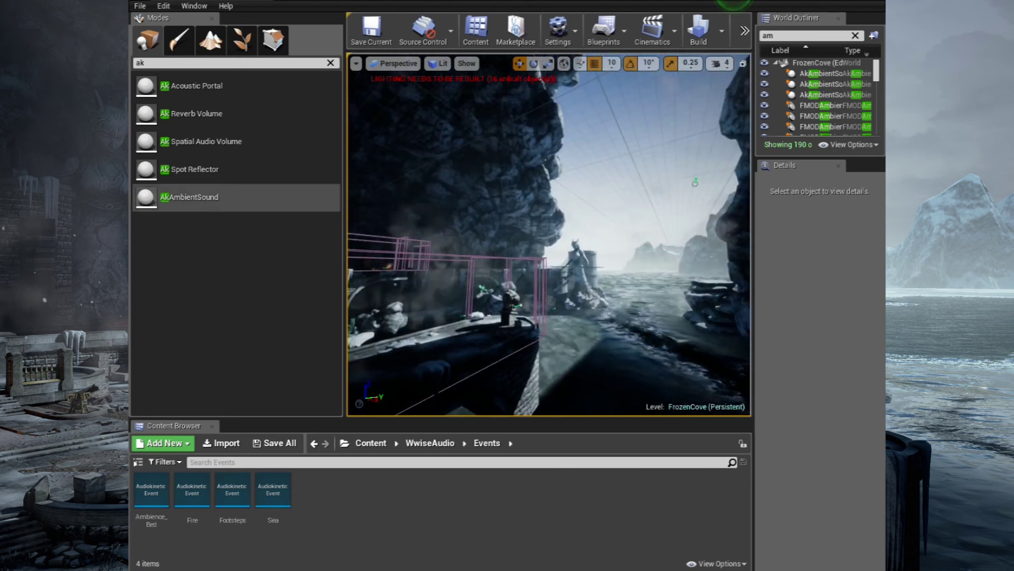
drag(190, 196, 624, 263)
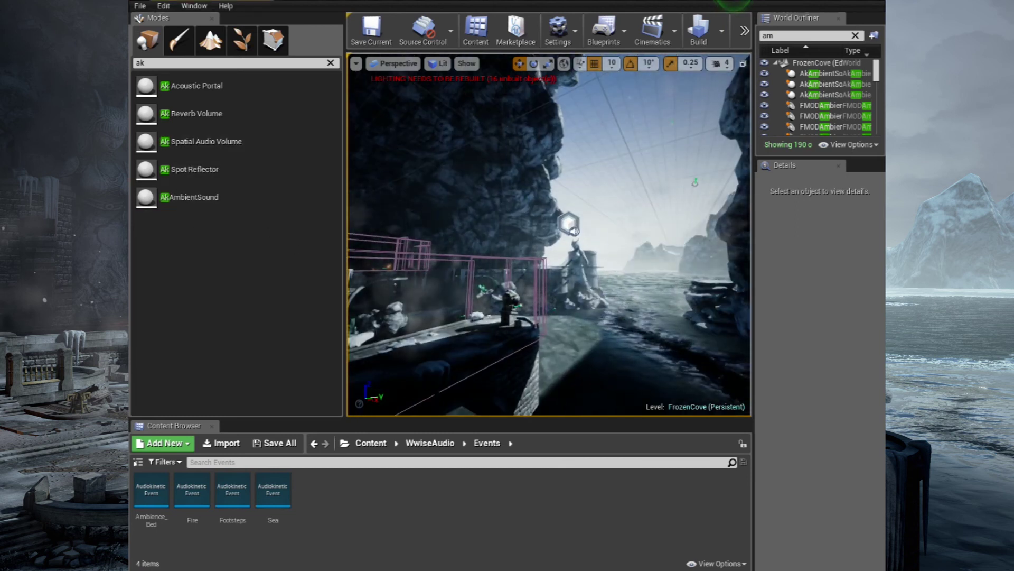
click(865, 387)
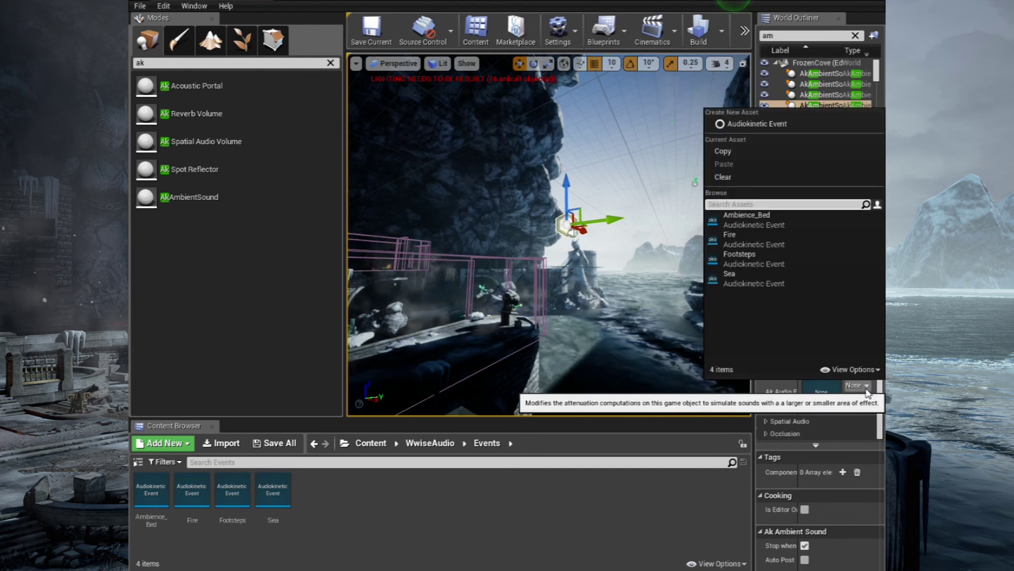
click(740, 277)
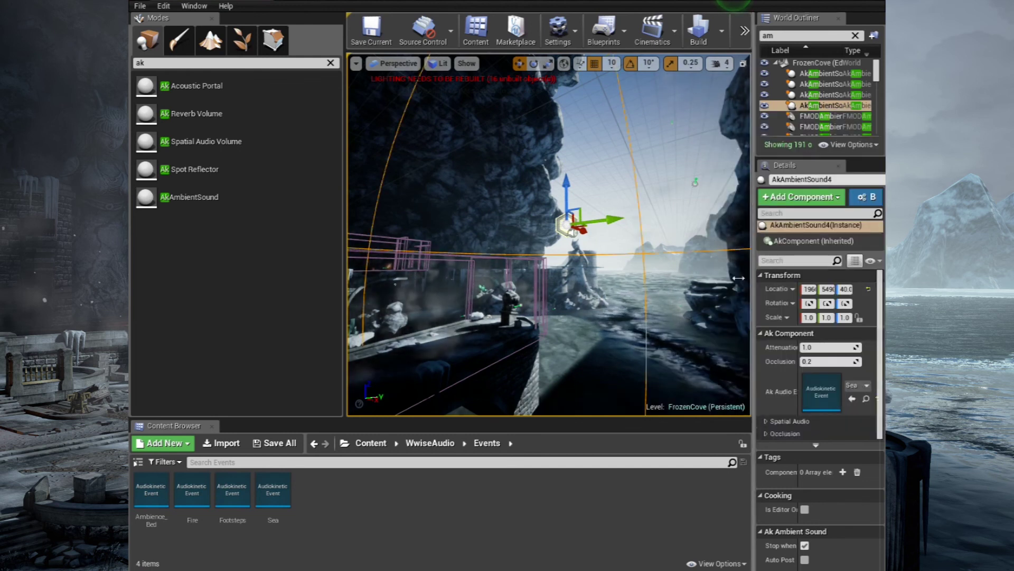
Move the sea emitter over the water just off the end of the snowy pier.
drag(643, 219, 640, 184)
scroll(641, 183, down, 6)
drag(579, 211, 529, 201)
drag(564, 246, 554, 186)
scroll(625, 256, up, 5)
scroll(627, 256, up, 2)
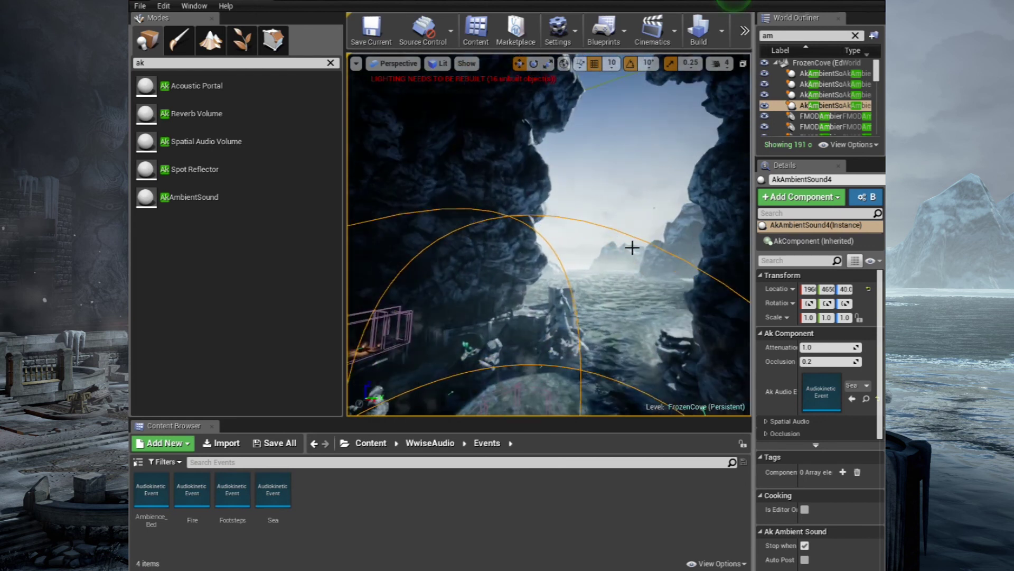
drag(629, 256, 613, 338)
drag(573, 232, 651, 165)
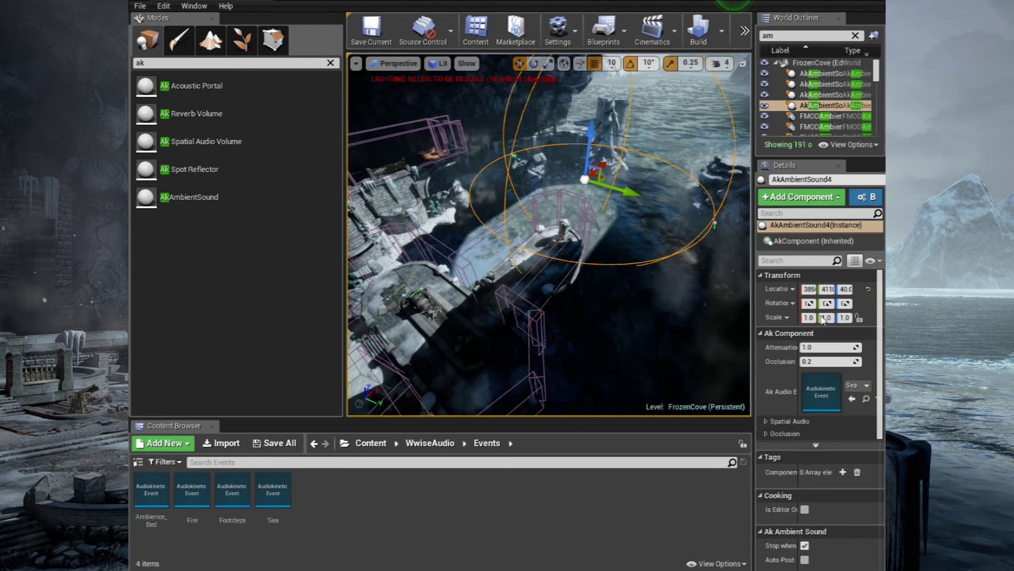
Set the sea emitter's attenuation scaling factor to about 3.6 and move the emitter farther out over the water.
drag(829, 347, 877, 347)
drag(550, 238, 528, 243)
drag(830, 347, 850, 347)
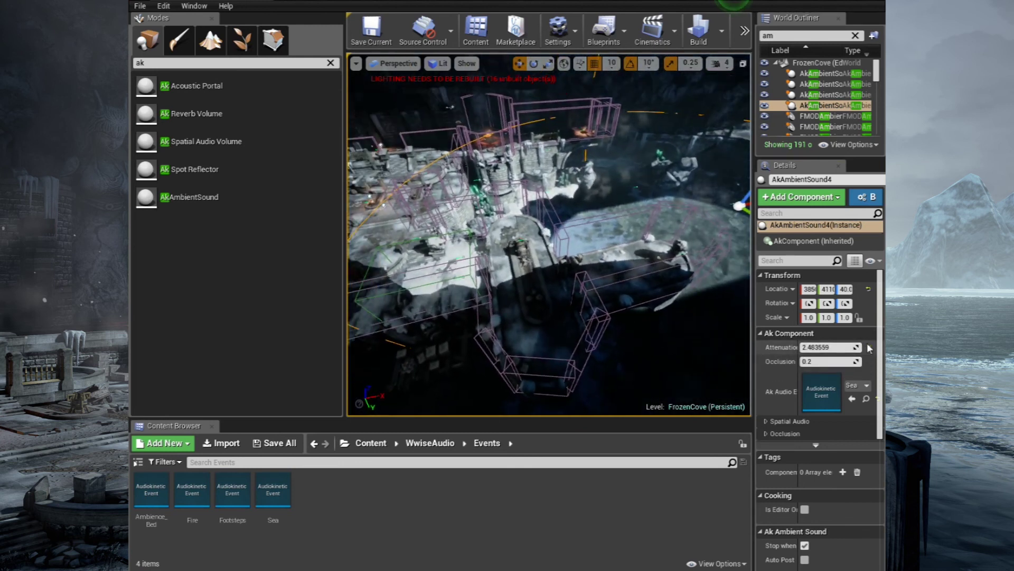
drag(829, 347, 819, 348)
drag(550, 238, 591, 228)
drag(623, 182, 729, 253)
drag(831, 347, 856, 347)
drag(549, 235, 533, 214)
drag(697, 127, 663, 137)
drag(668, 80, 647, 79)
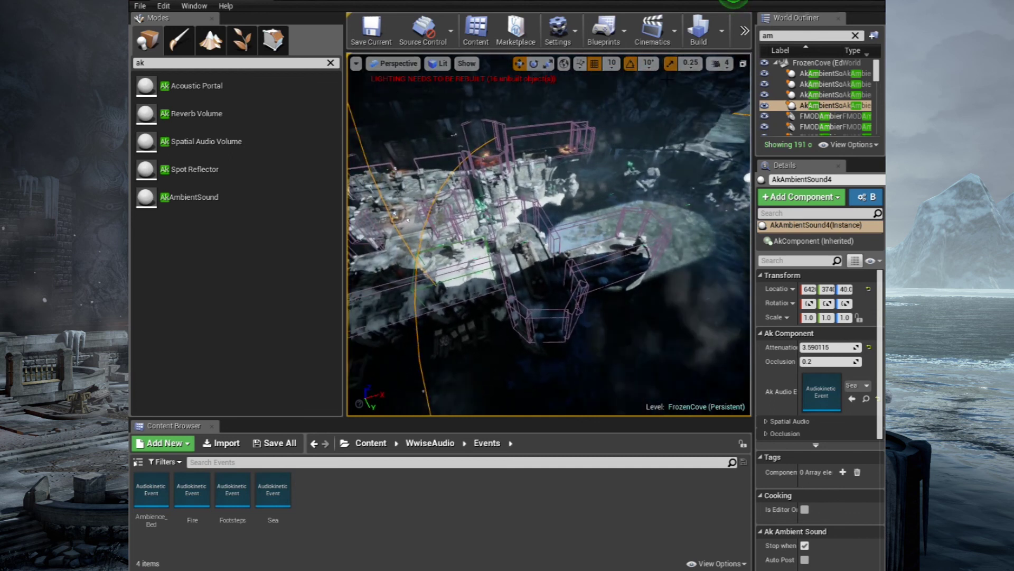
Play the level, run the character to the end of the pier and back up the stairs to check the sea emitter, and stop the session.
key(alt+p)
key(w)
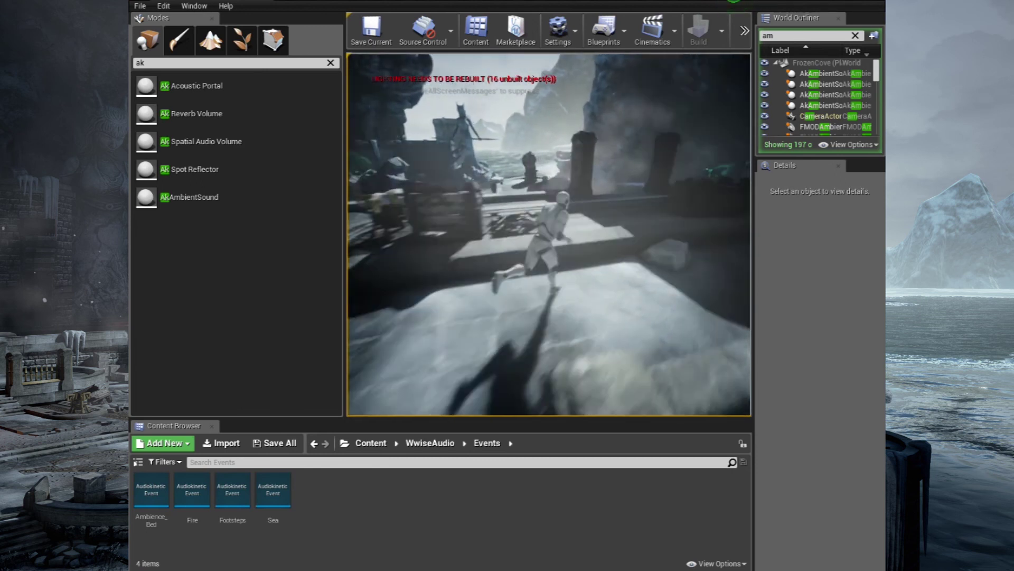
key(w)
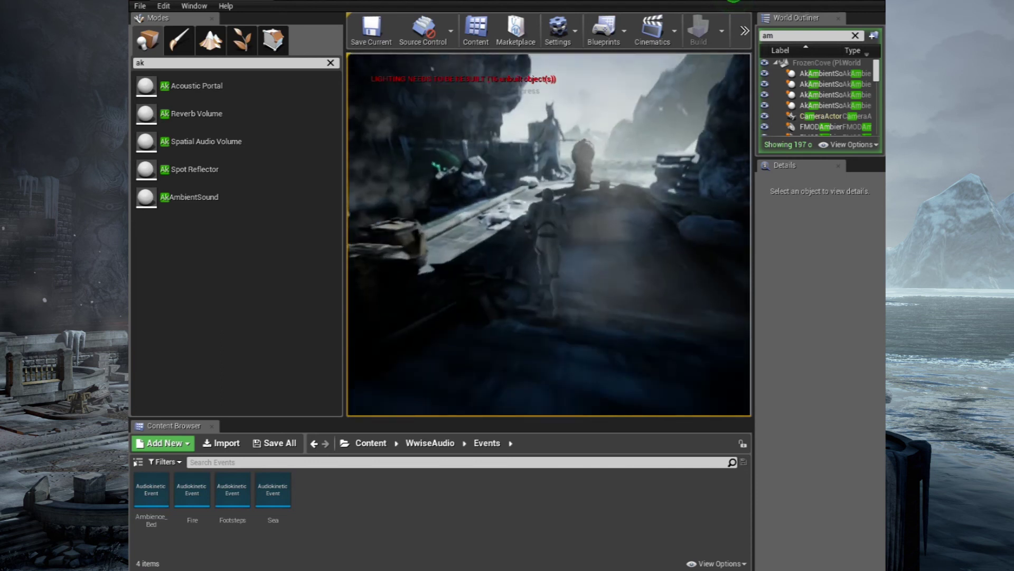
key(w)
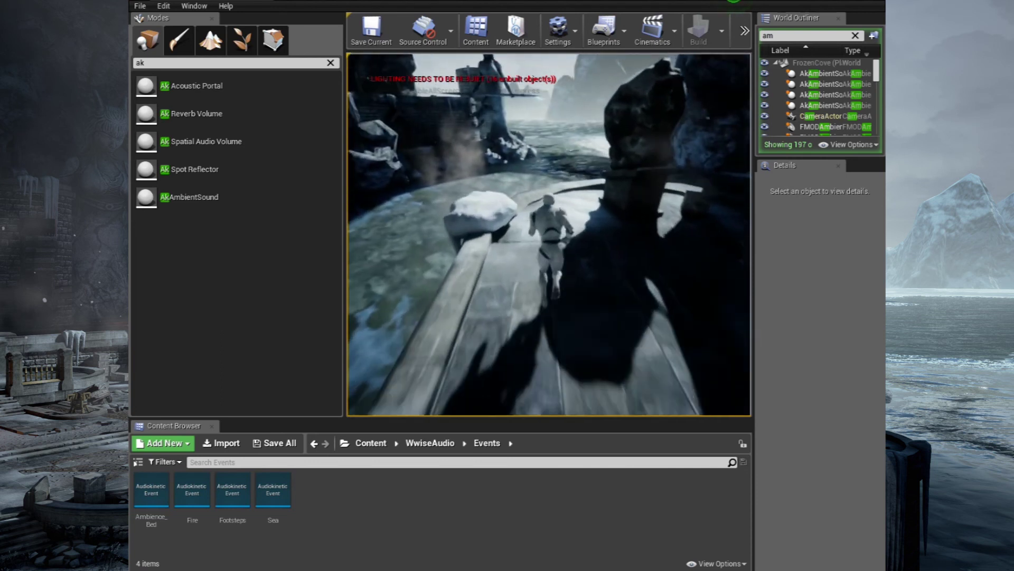
key(w)
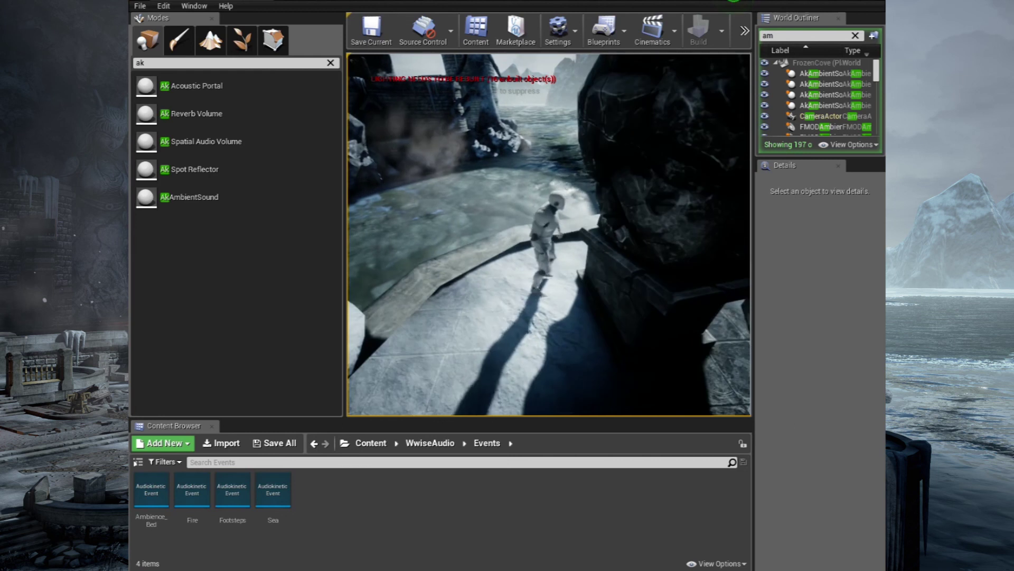
key(w)
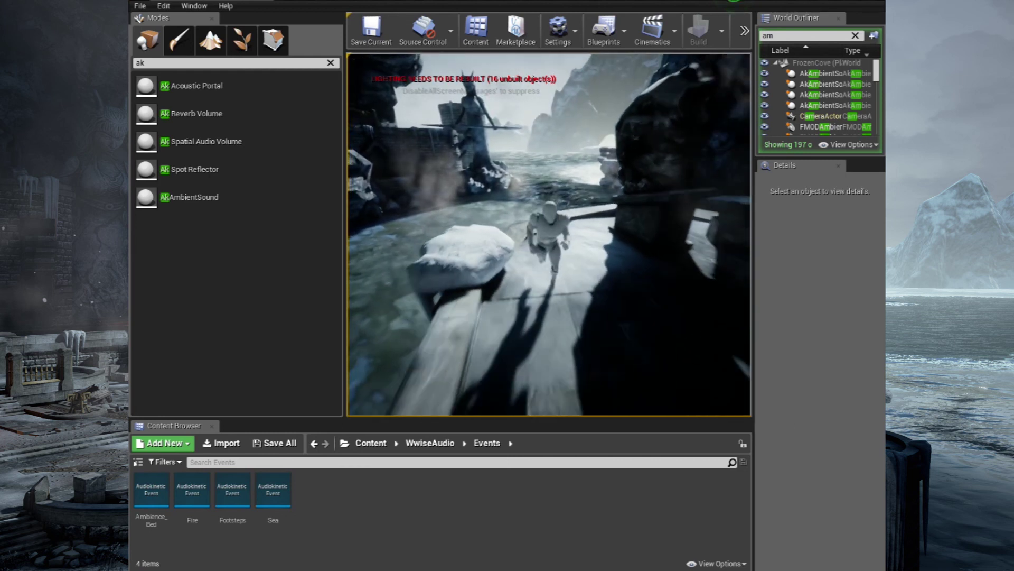
key(w)
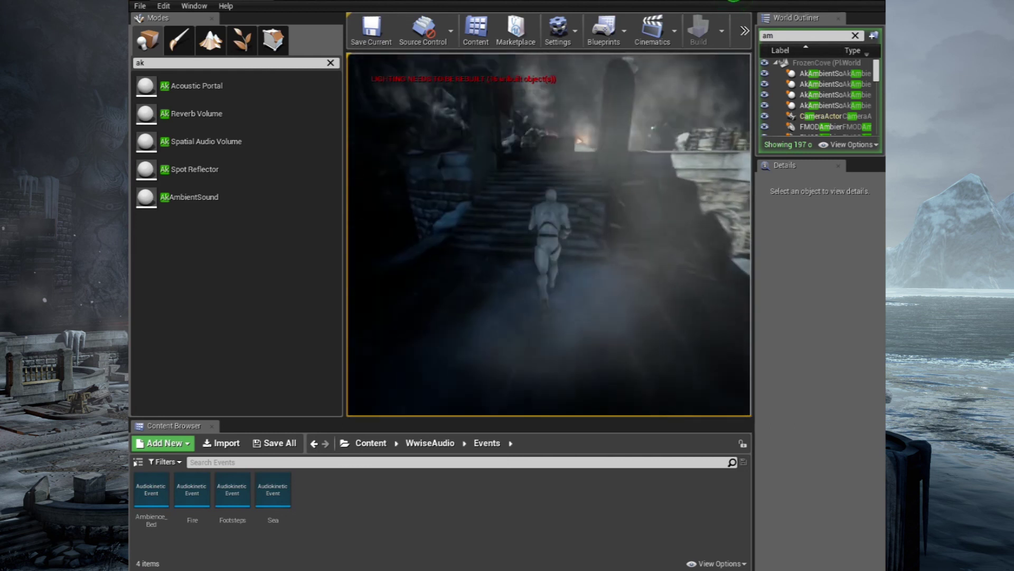
key(w)
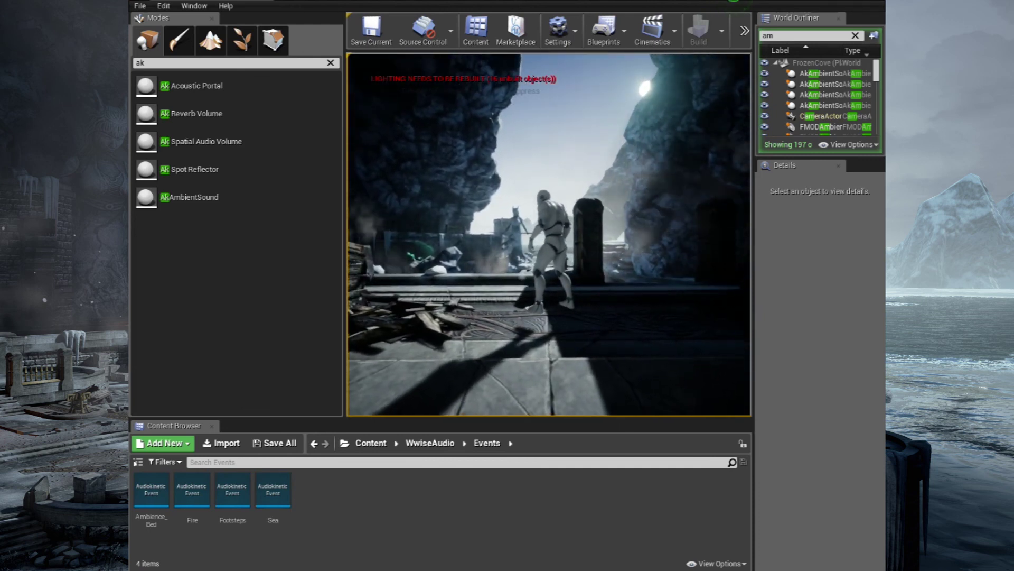
key(Escape)
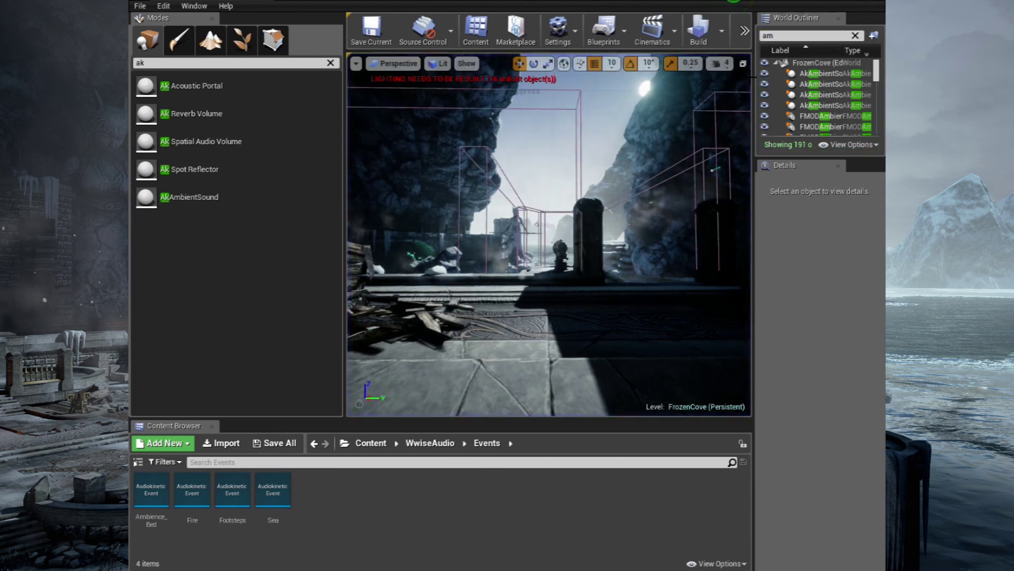
click(369, 79)
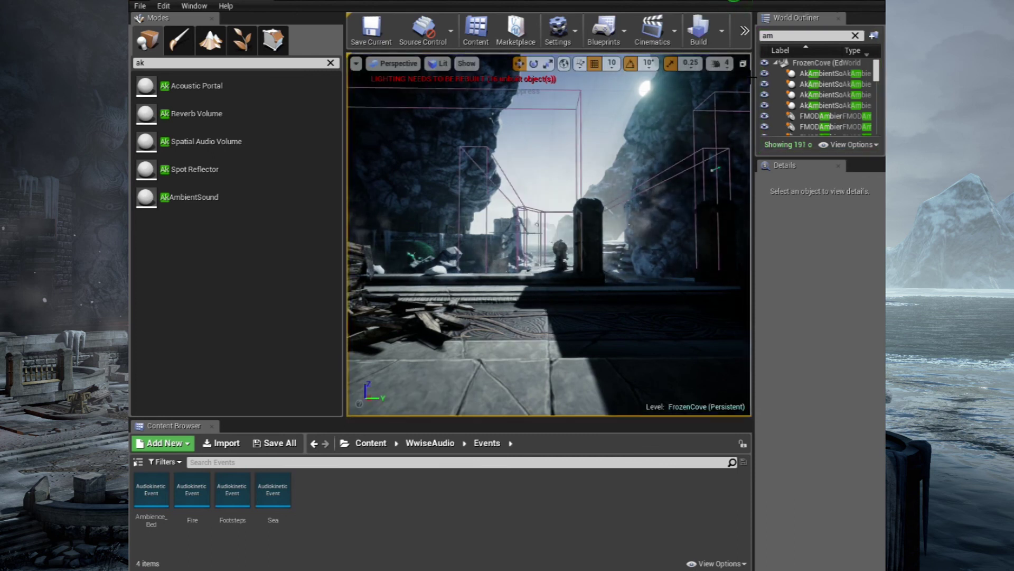